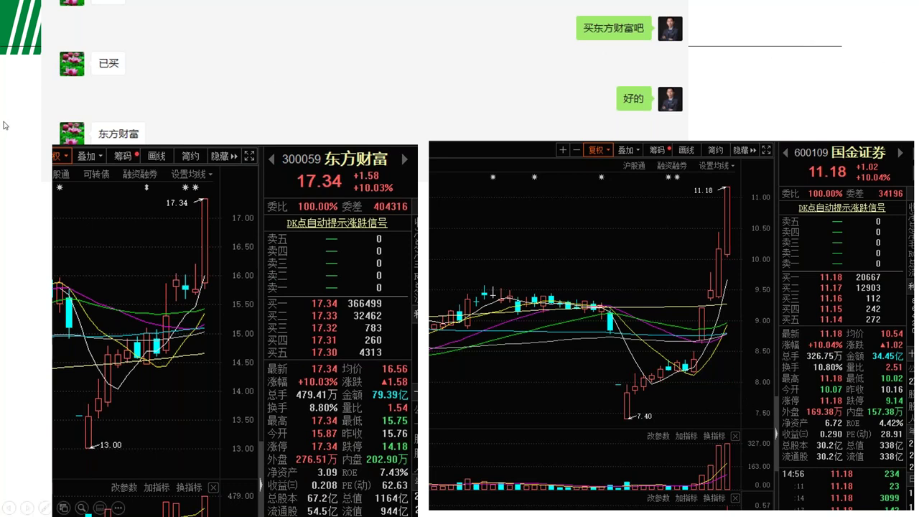
# - End the slide show, switch to the GoMarkets-Live trading terminal and examine the AMP.ASX daily chart up to its latest candles
pyautogui.press('Escape')
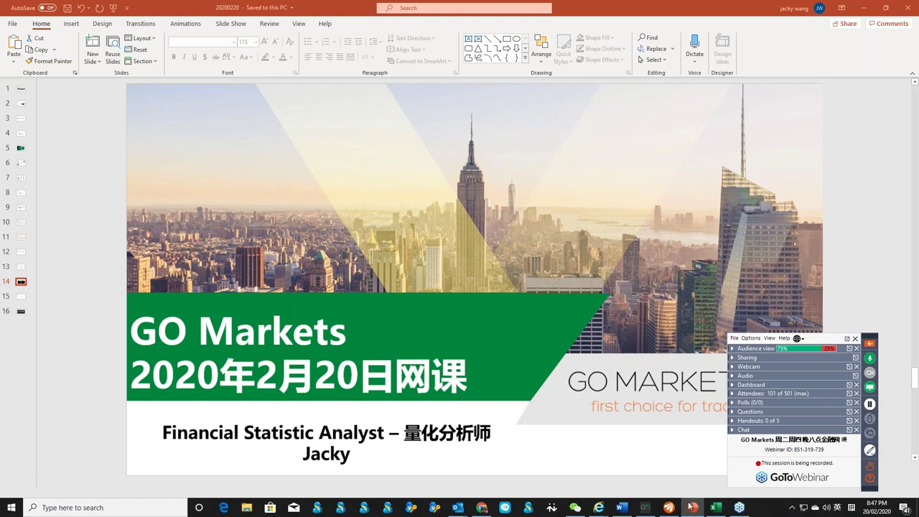
pyautogui.hotkey('alt', 'Tab')
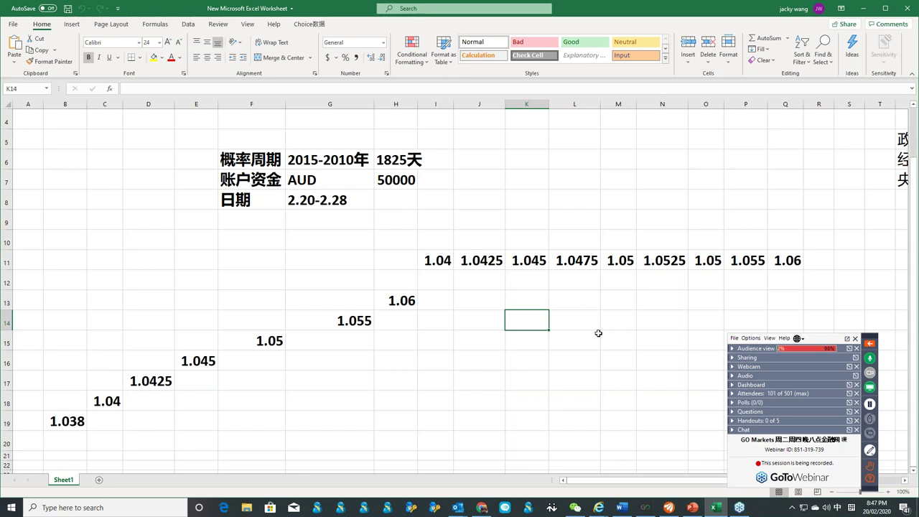
pyautogui.click(646, 508)
pyautogui.click(236, 347)
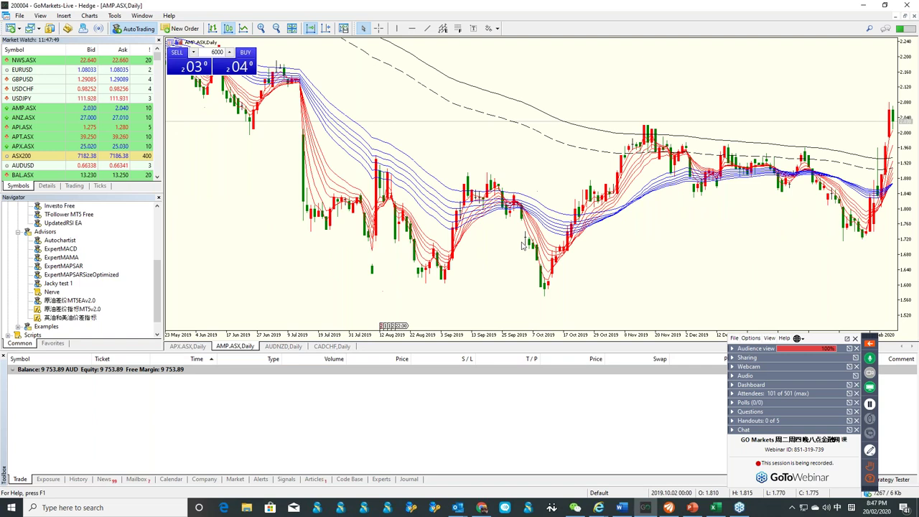
pyautogui.press('+')
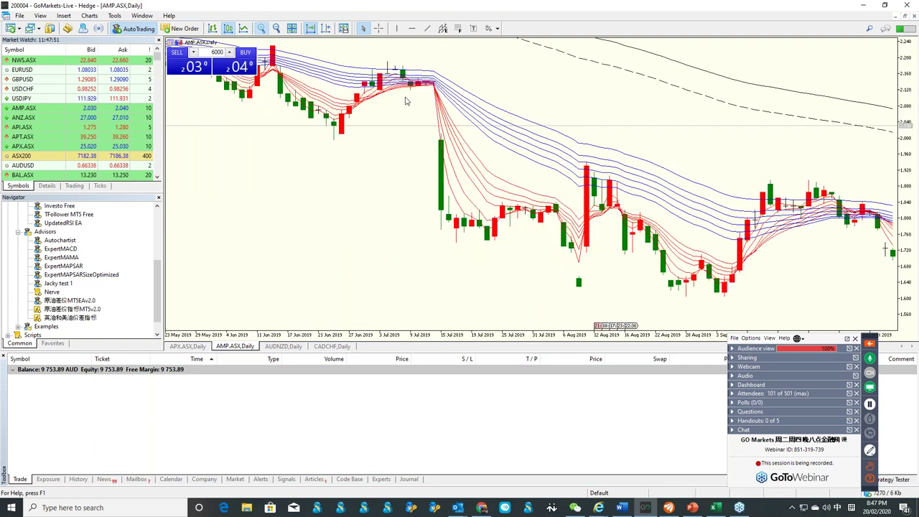
pyautogui.scroll(-10, 525, 153)
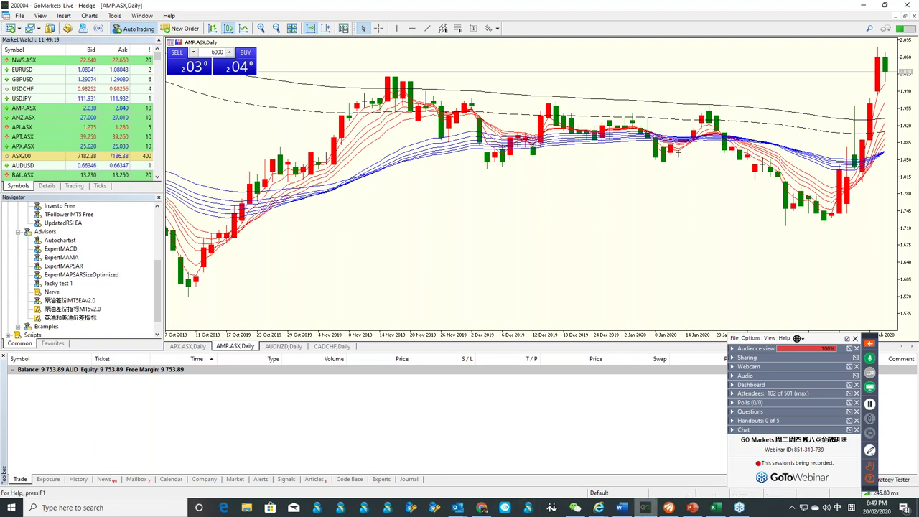
# - Switch to the Excel worksheet and apply all borders to the price grid in B11:Q19
pyautogui.click(646, 509)
pyautogui.click(509, 339)
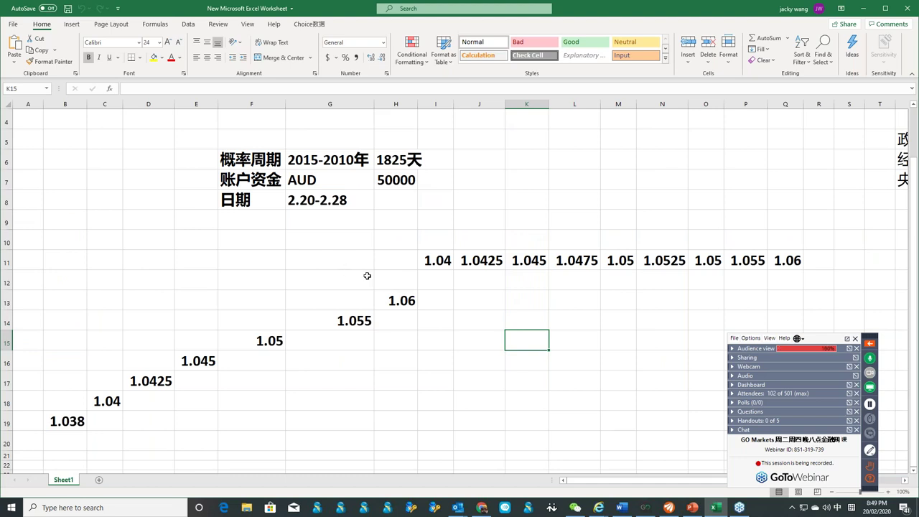
pyautogui.click(72, 261)
pyautogui.moveTo(356, 303); pyautogui.dragTo(787, 425)
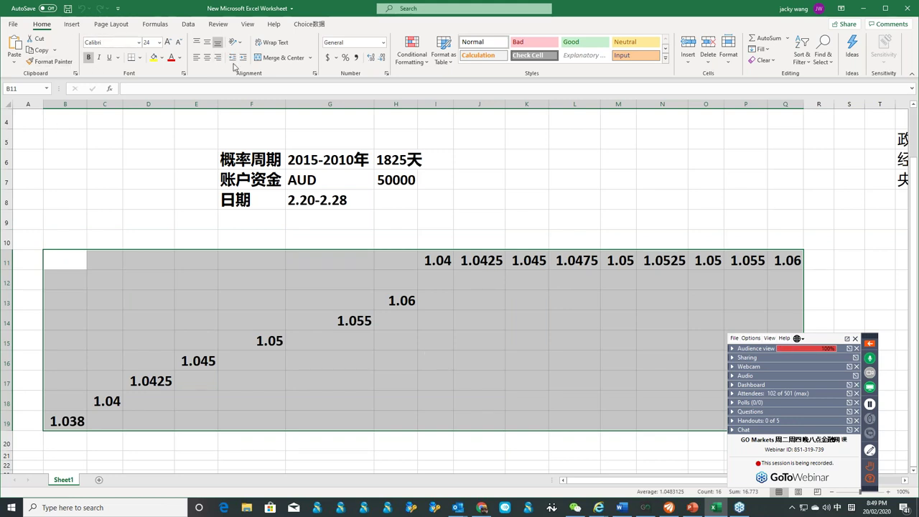
pyautogui.click(139, 58)
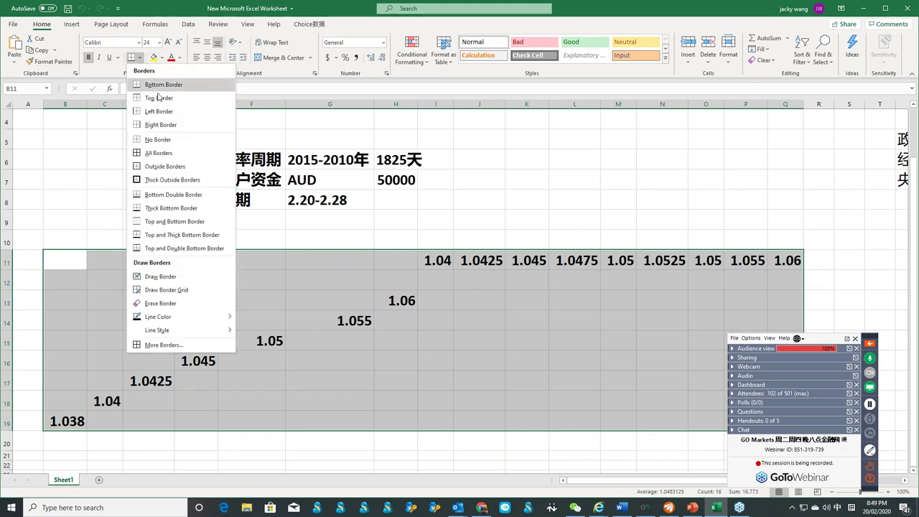
pyautogui.click(181, 154)
pyautogui.click(431, 205)
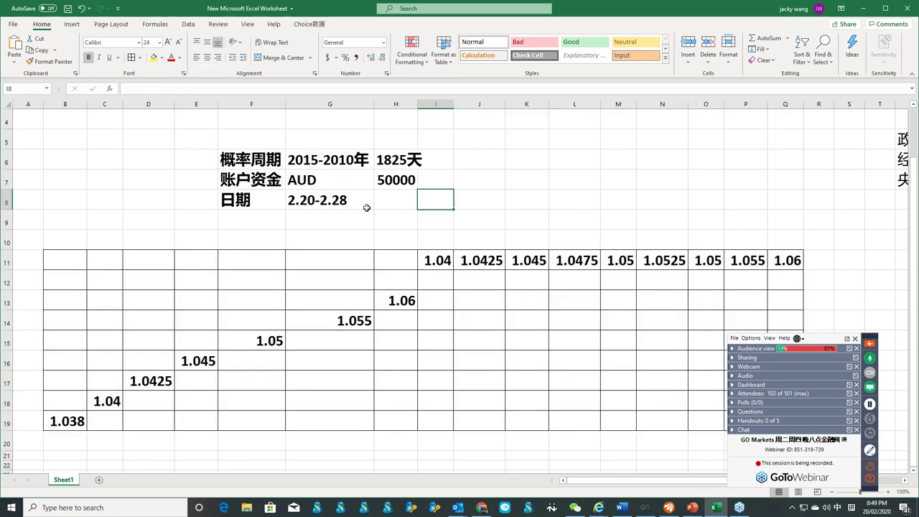
# - Highlight the 概率周期 period in G6 yellow and change it to 2015-2020年
pyautogui.moveTo(251, 170); pyautogui.dragTo(394, 198)
pyautogui.click(395, 199)
pyautogui.moveTo(252, 159); pyautogui.dragTo(415, 201)
pyautogui.moveTo(251, 159); pyautogui.dragTo(316, 160)
pyautogui.click(316, 160)
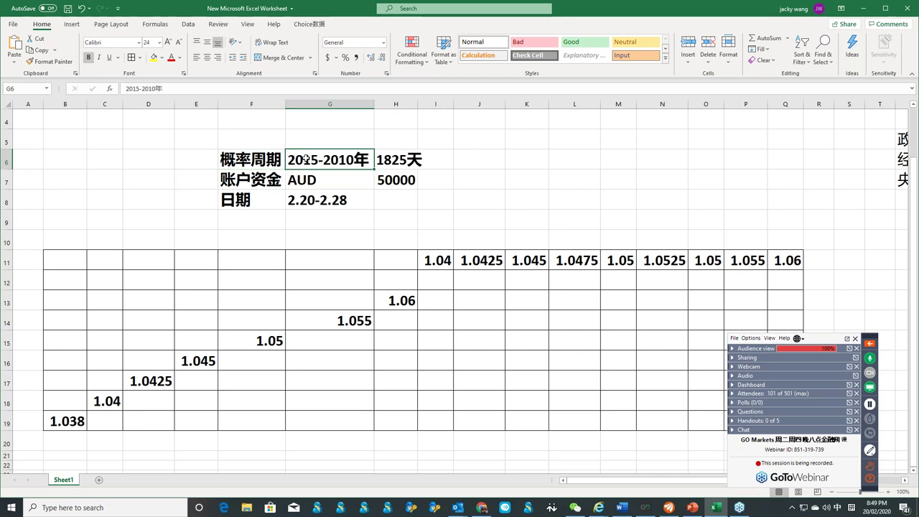
pyautogui.click(154, 58)
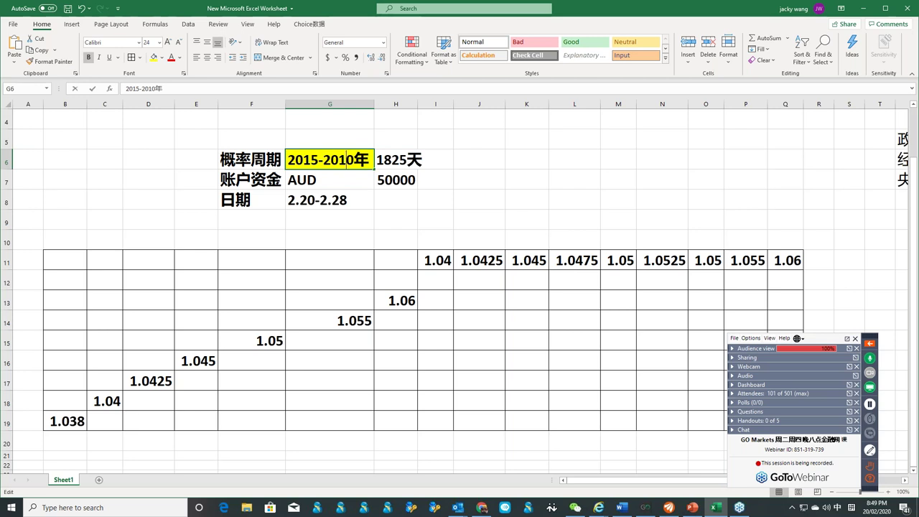
pyautogui.doubleClick(347, 160)
pyautogui.press('BackSpace')
pyautogui.write('2')
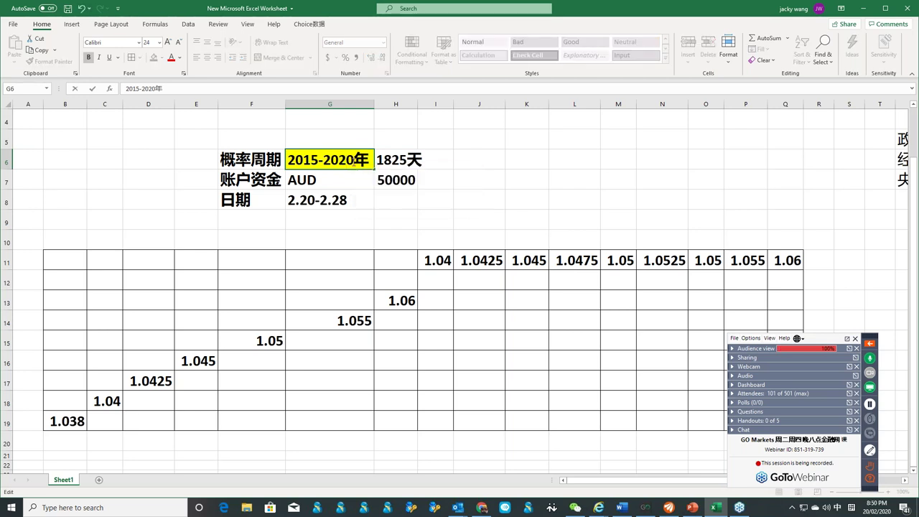
# - Fill the day count in H6 and the account amount in H7 with yellow
pyautogui.click(400, 158)
pyautogui.click(153, 57)
pyautogui.click(396, 201)
pyautogui.click(317, 181)
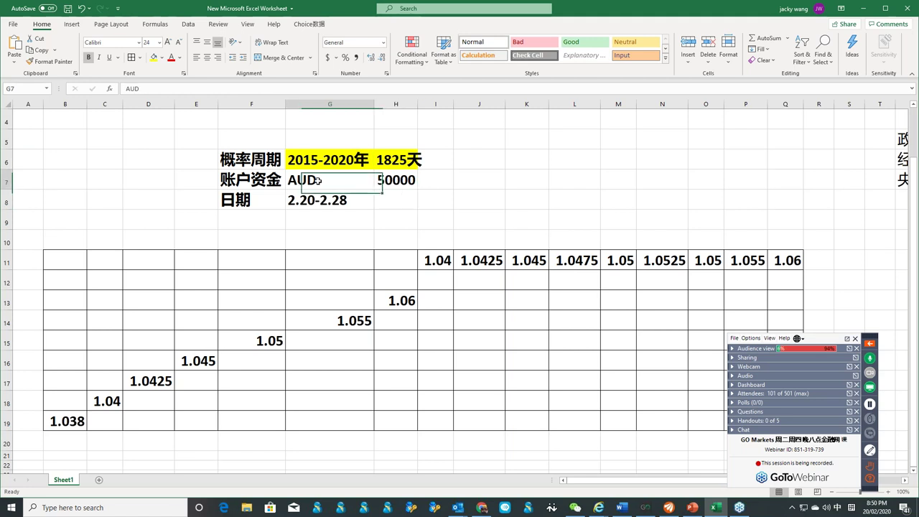
pyautogui.click(396, 180)
pyautogui.click(153, 57)
pyautogui.click(396, 240)
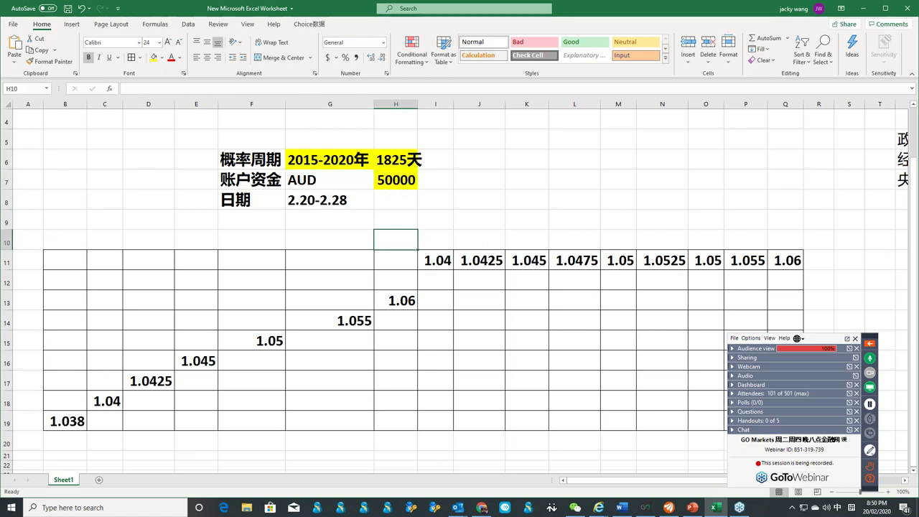
# - Fill the date range in G8 yellow, then enter 8天 in H8 and highlight it yellow too
pyautogui.click(320, 203)
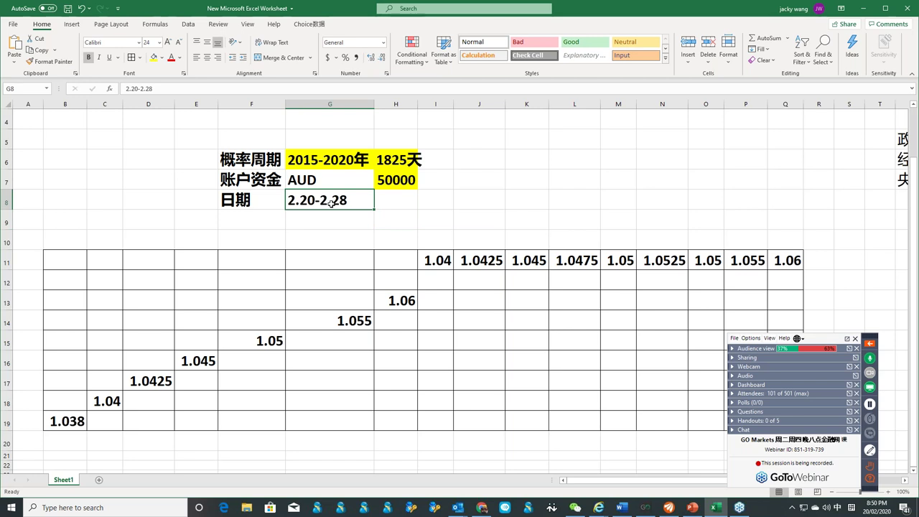
pyautogui.click(153, 59)
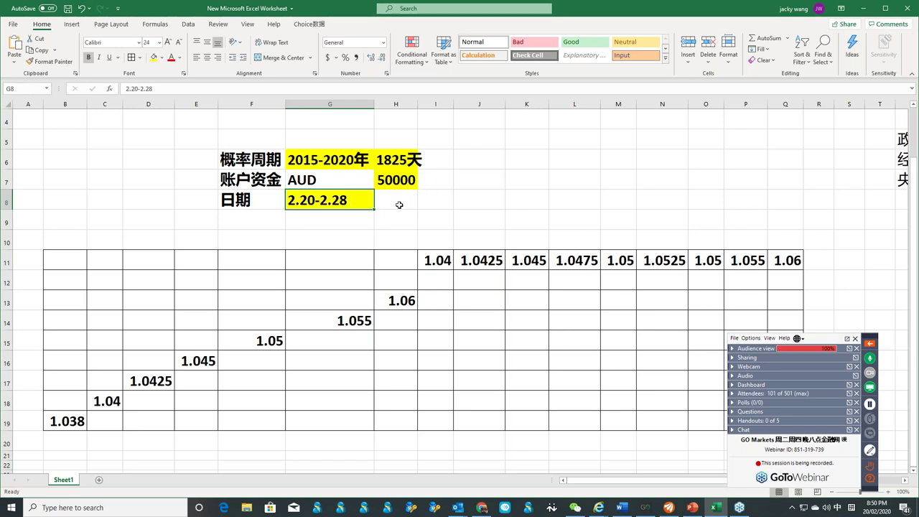
pyautogui.click(413, 200)
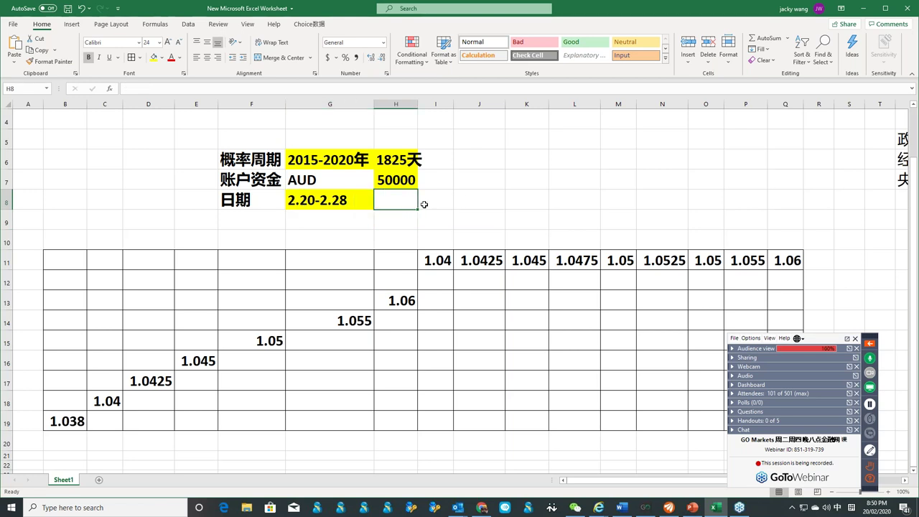
pyautogui.write('8天')
pyautogui.click(458, 207)
pyautogui.click(396, 200)
pyautogui.click(153, 58)
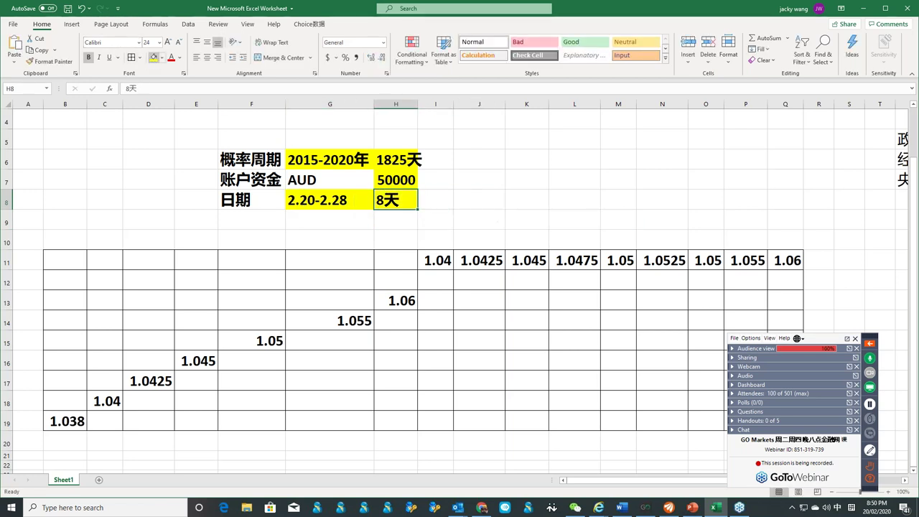
# - Enter AUDNZD in J7 and widen column J to fit the text
pyautogui.click(498, 180)
pyautogui.write('AUDNZD')
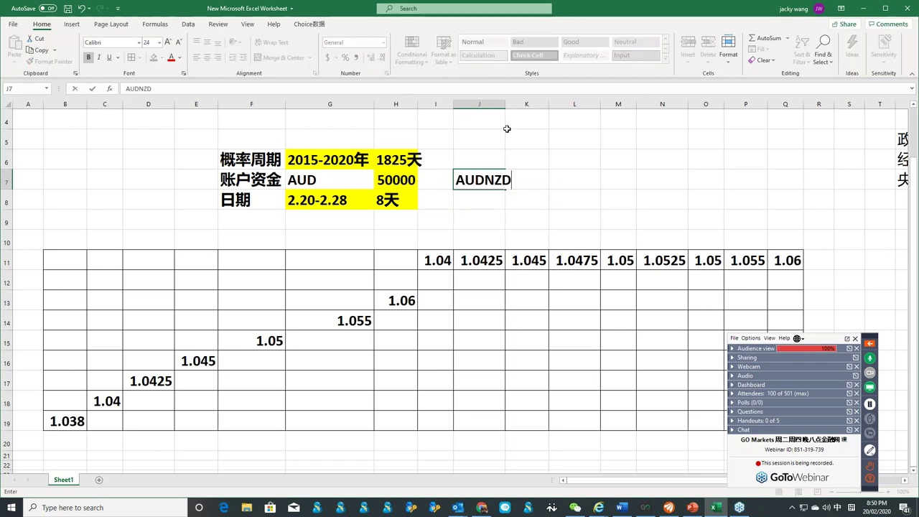
pyautogui.click(512, 105)
pyautogui.doubleClick(506, 104)
pyautogui.click(547, 399)
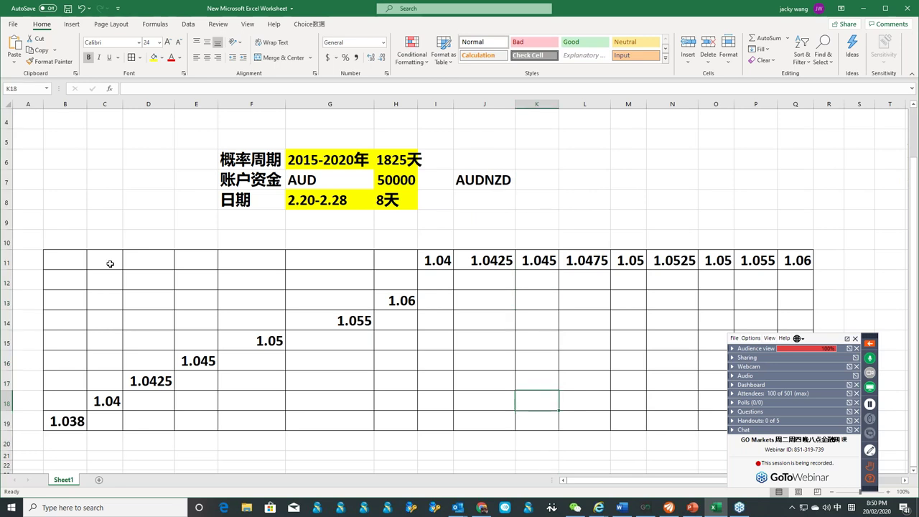
# - Go through the rising diagonal price levels from B19 to H13 and the price levels along row 11
pyautogui.click(82, 419)
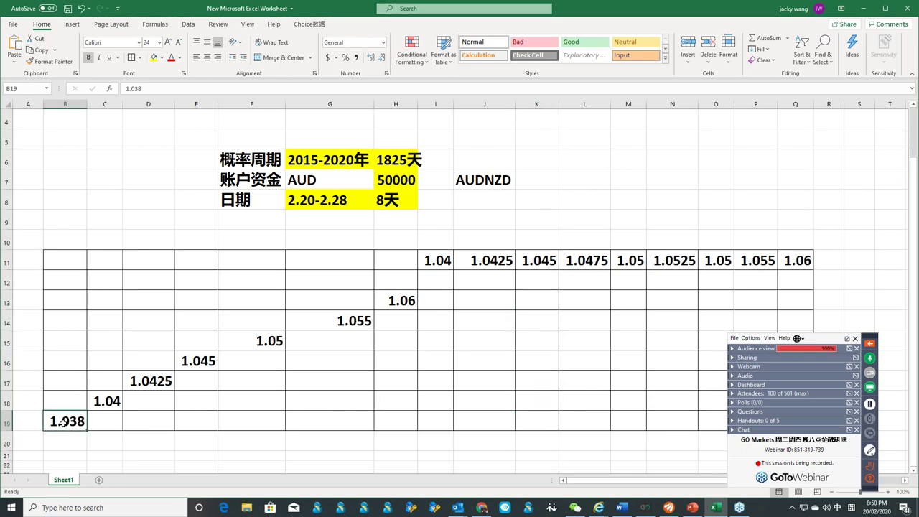
pyautogui.click(101, 407)
pyautogui.click(148, 382)
pyautogui.click(196, 360)
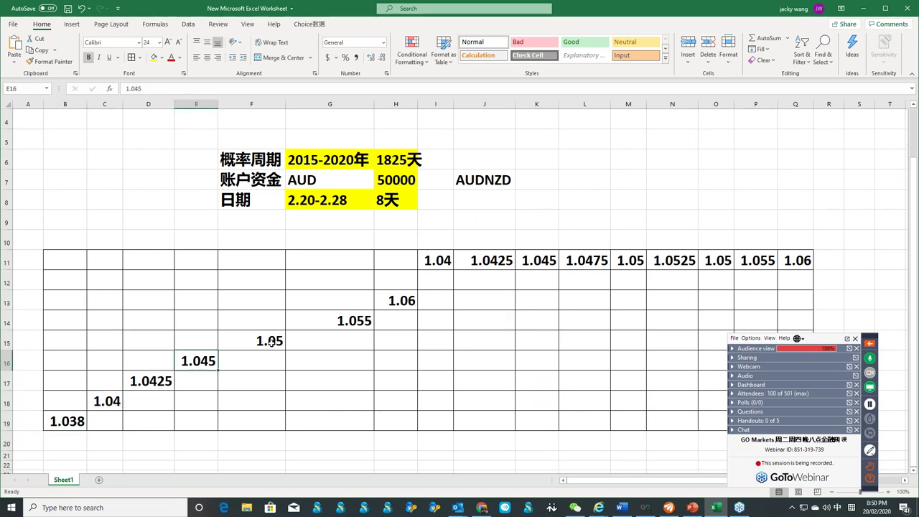
pyautogui.click(276, 341)
pyautogui.click(366, 324)
pyautogui.click(409, 300)
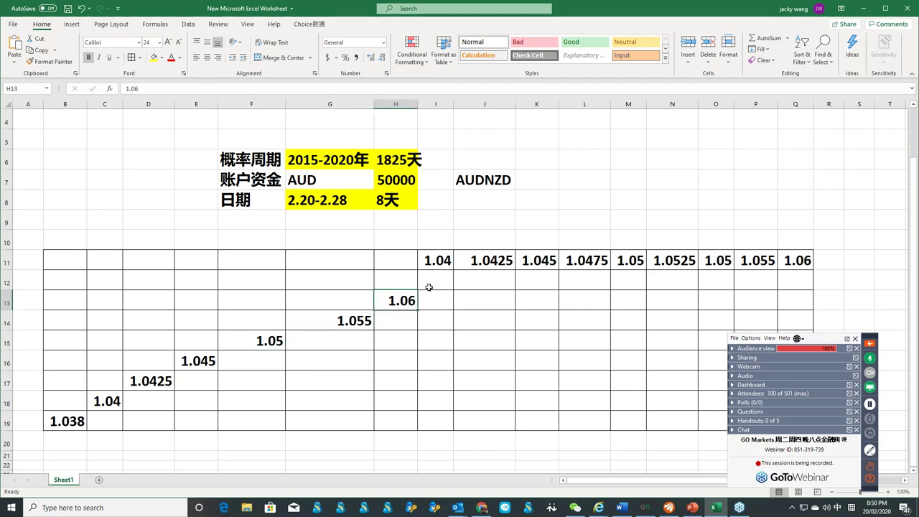
pyautogui.click(436, 259)
pyautogui.click(480, 260)
pyautogui.click(553, 261)
pyautogui.moveTo(544, 261); pyautogui.dragTo(783, 260)
# - Enter the label 增加 in Q10, above the last price level of row 11
pyautogui.click(779, 238)
pyautogui.write('zengji')
pyautogui.press('space')
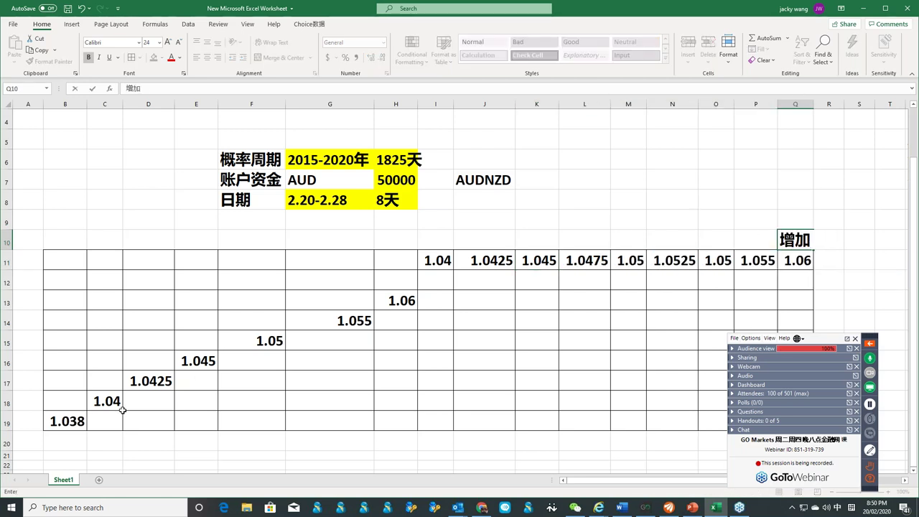
# - Enter the label 递增 in A19 beside the lowest price level and enlarge its font
pyautogui.click(16, 424)
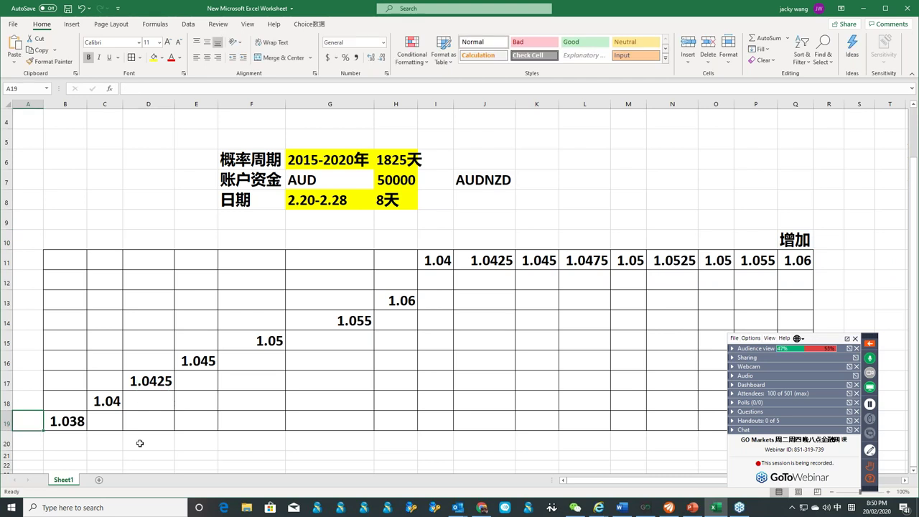
pyautogui.write('dizeng')
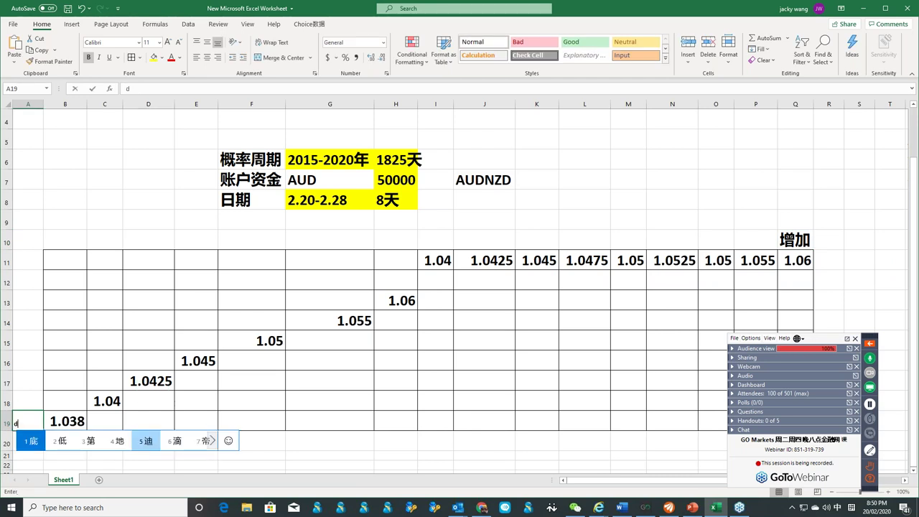
pyautogui.press('space')
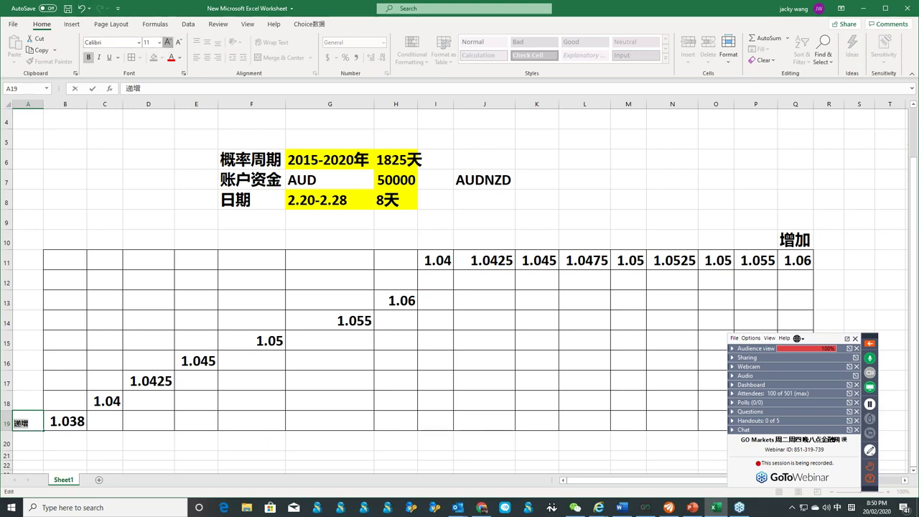
pyautogui.click(67, 423)
pyautogui.click(114, 418)
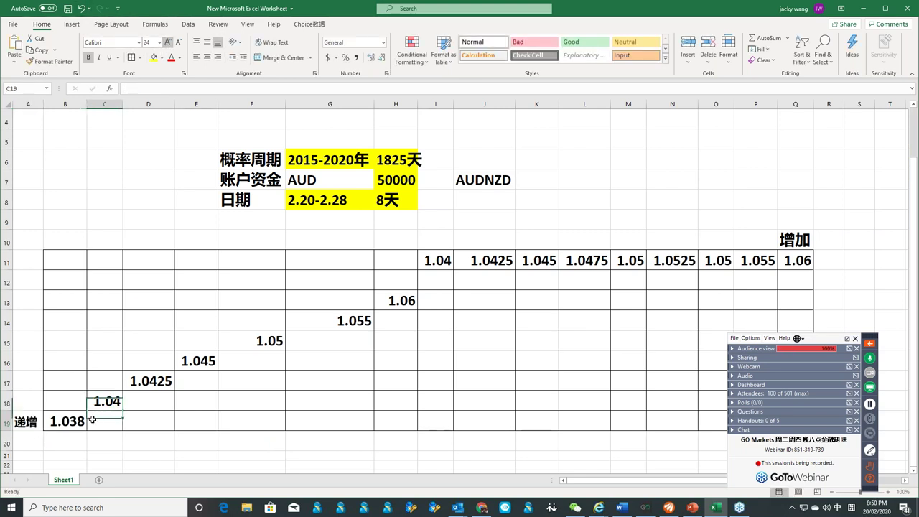
pyautogui.click(344, 299)
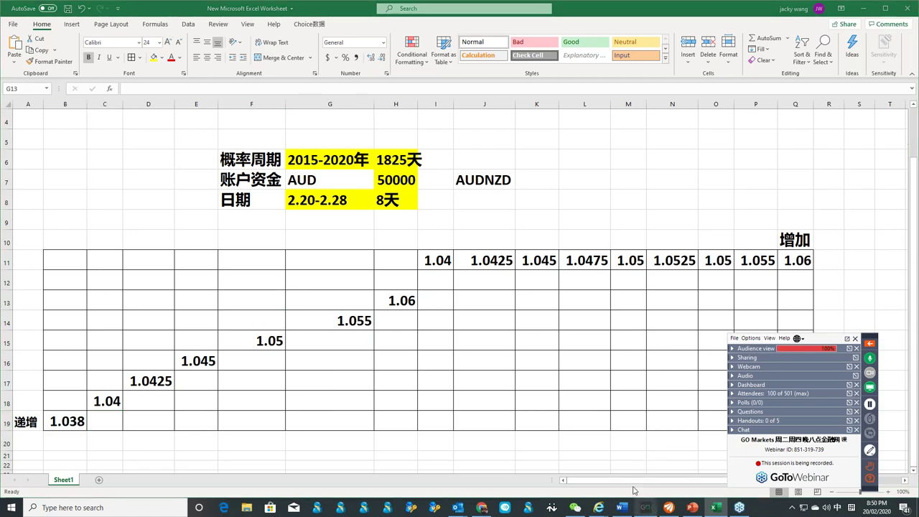
# - Check the AUDNZD daily chart in the trading terminal, then return to the Excel worksheet
pyautogui.click(645, 508)
pyautogui.scroll(-5, 144, 89)
pyautogui.scroll(-5, 143, 90)
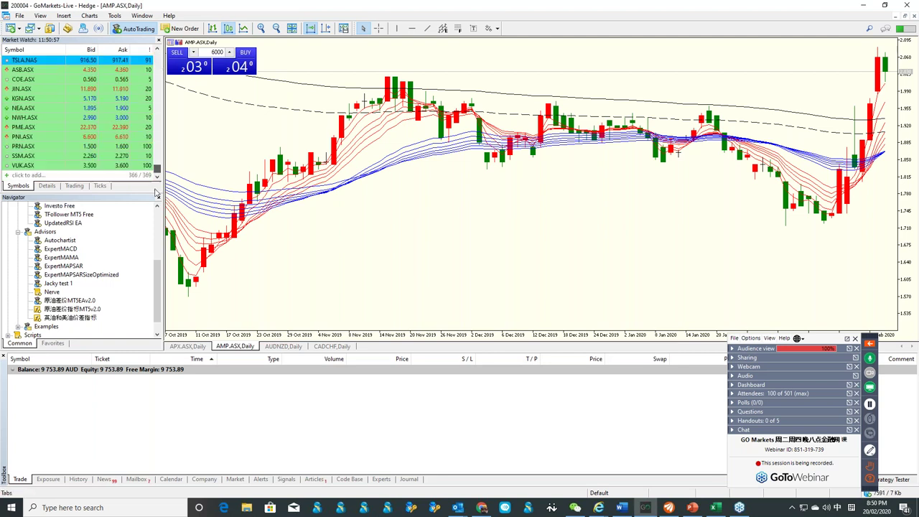
pyautogui.hotkey('ctrl', 'Tab')
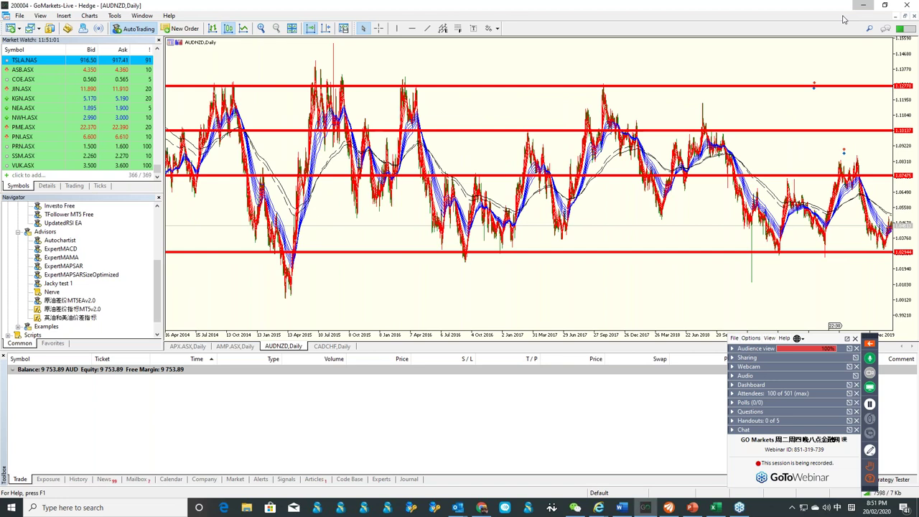
pyautogui.click(863, 5)
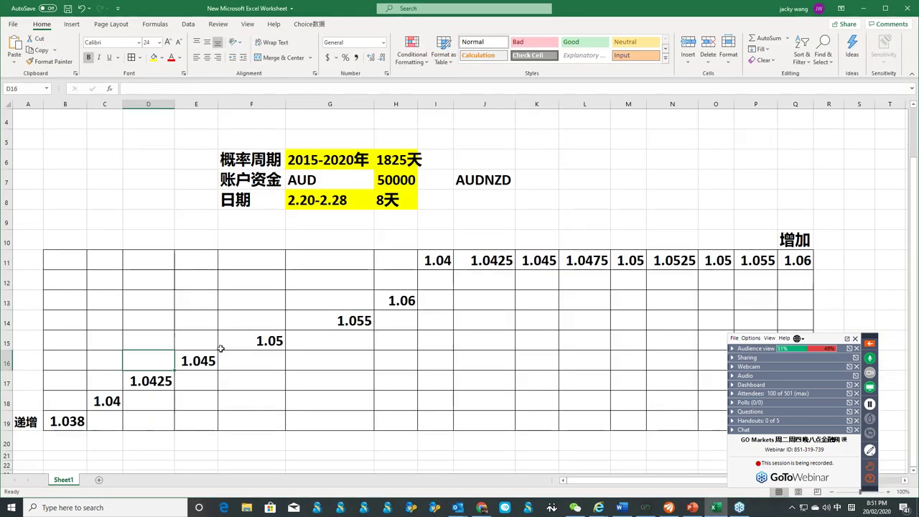
# - Enter 98% in D16, next to the 1.045 price level
pyautogui.moveTo(221, 348)
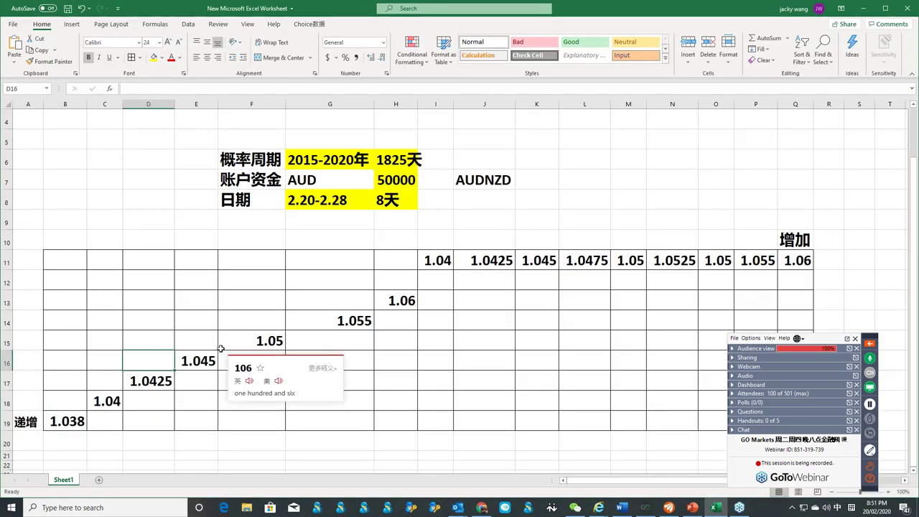
pyautogui.write('98')
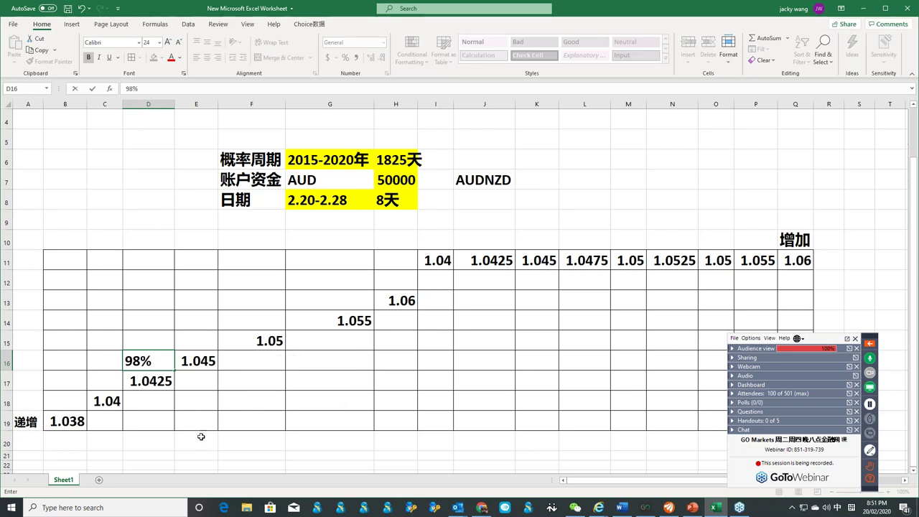
pyautogui.click(207, 400)
pyautogui.click(158, 360)
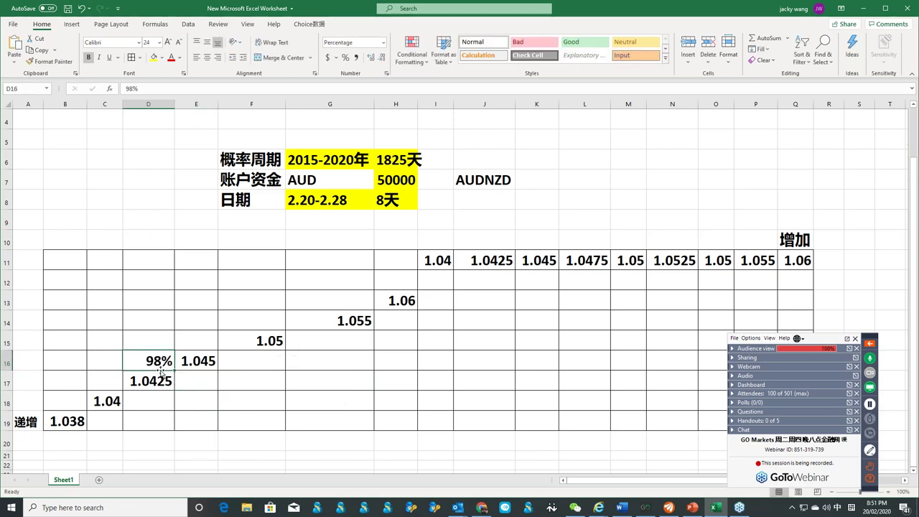
# - Inspect recent AUDNZD daily price action in the trading terminal with the crosshair, then return to the Excel worksheet
pyautogui.click(110, 376)
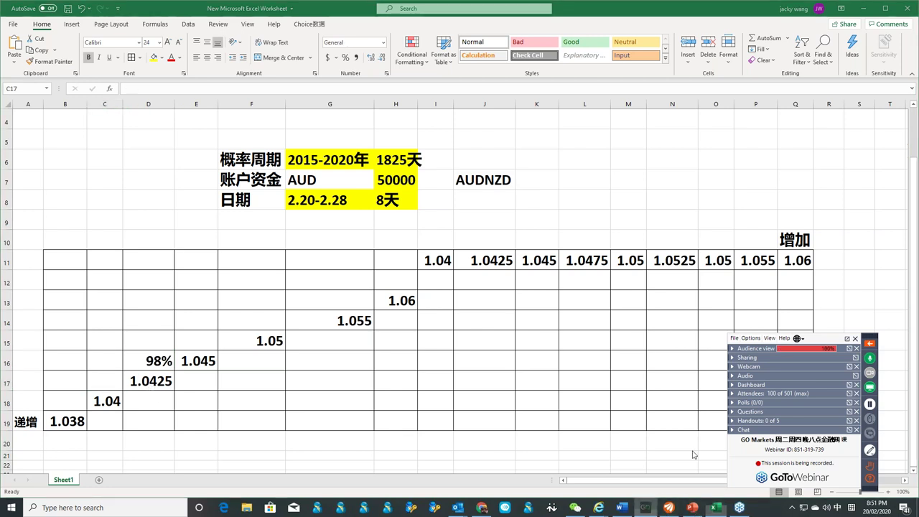
pyautogui.click(645, 508)
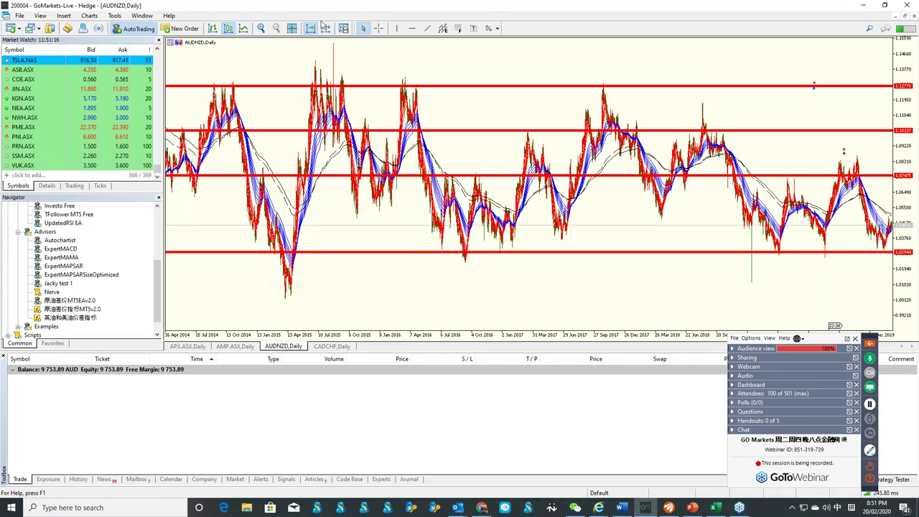
pyautogui.click(260, 28)
pyautogui.click(260, 28)
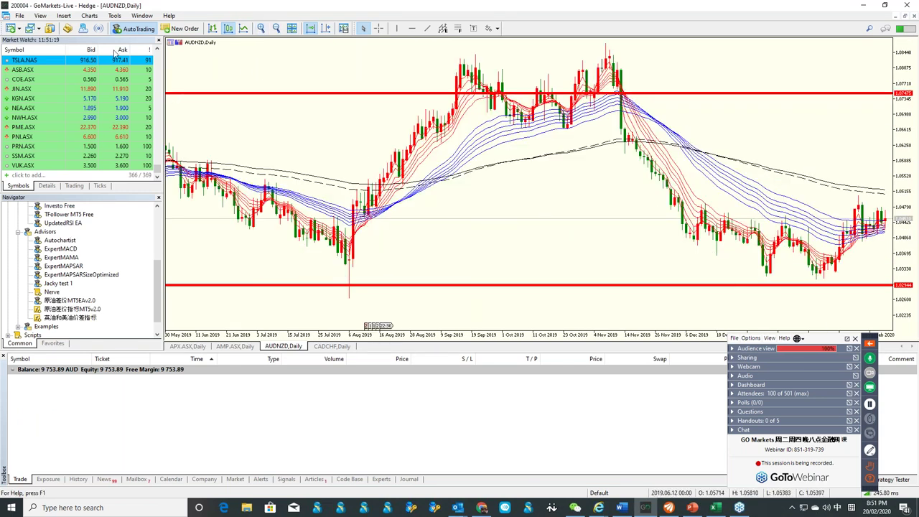
pyautogui.click(379, 29)
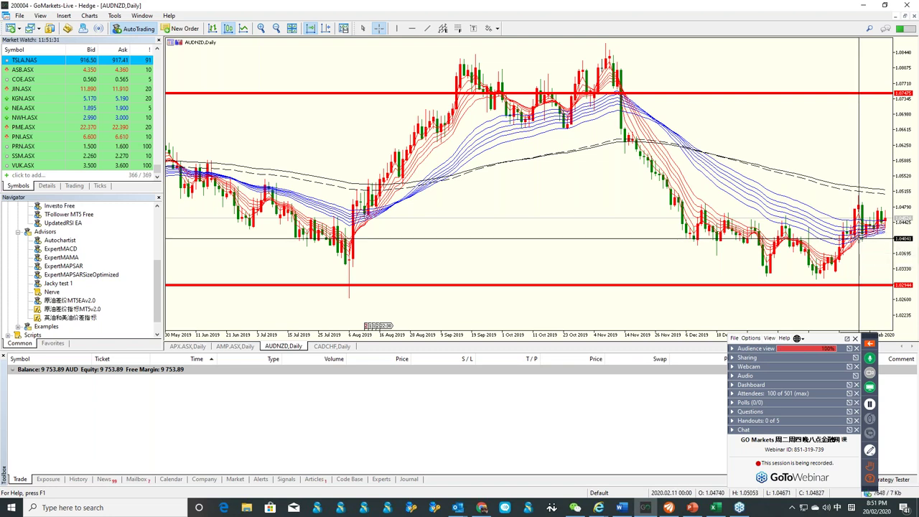
pyautogui.press('Escape')
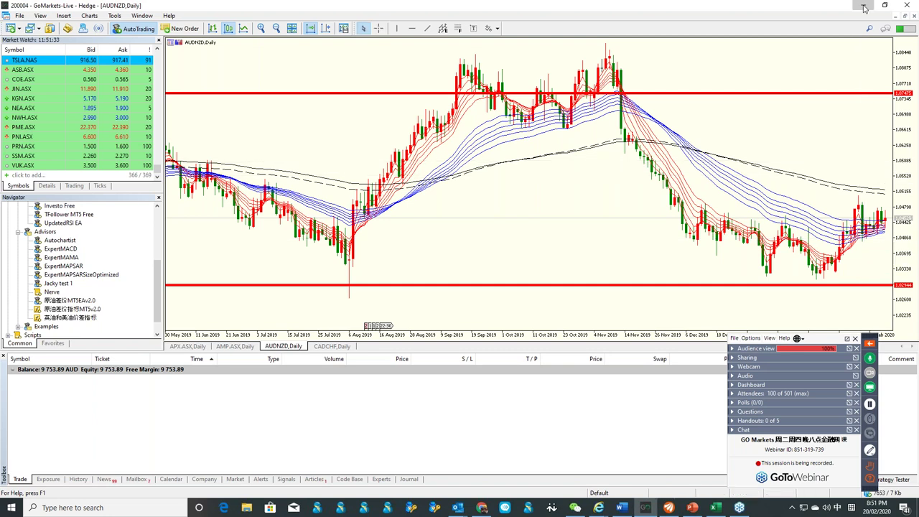
pyautogui.click(865, 7)
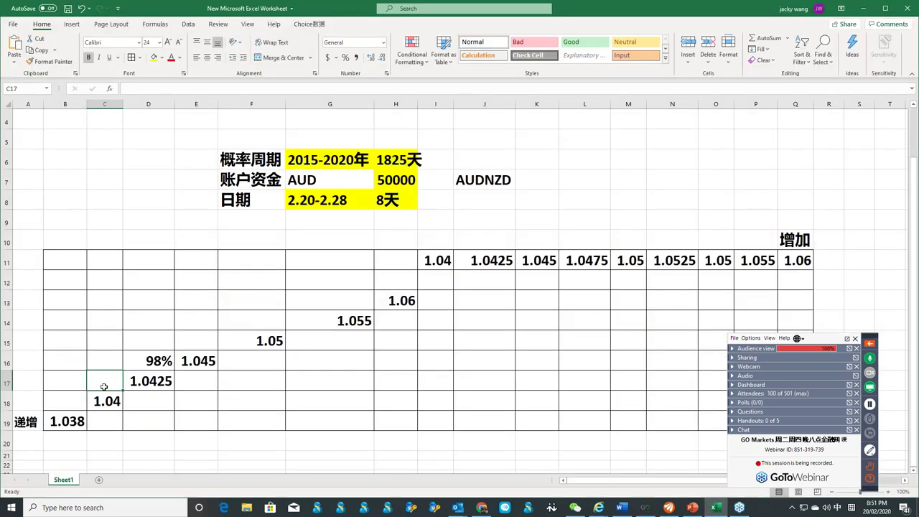
# - Enter 20% in B18 beside the 1.04 level and 50% in C17 beside the 1.0425 level
pyautogui.click(79, 403)
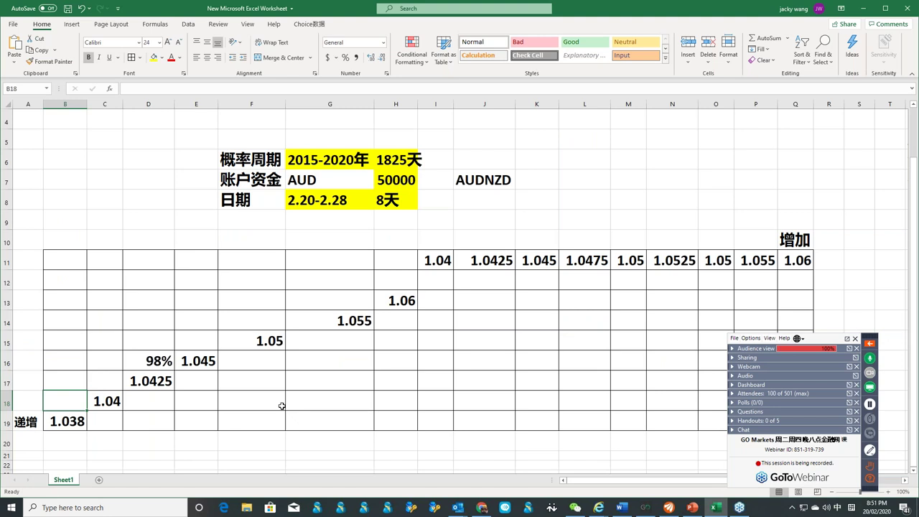
pyautogui.write('20%')
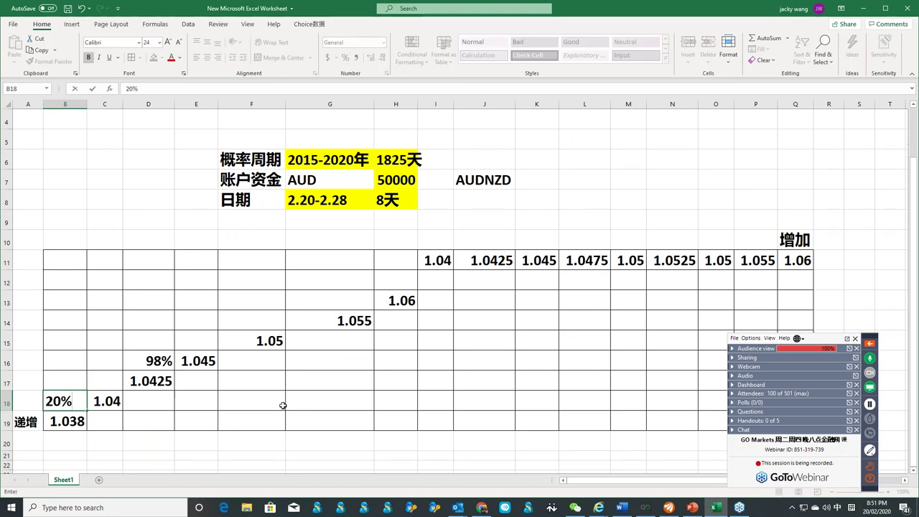
pyautogui.press('Tab')
pyautogui.press('Up')
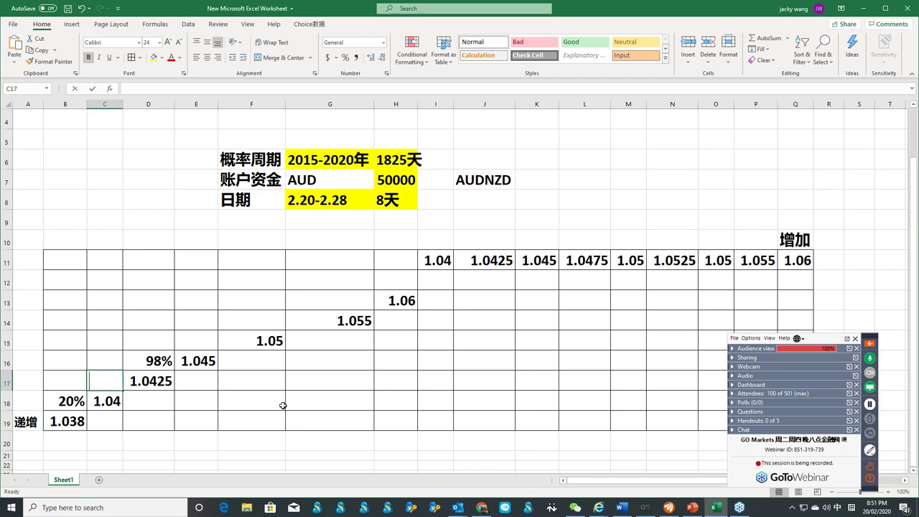
pyautogui.write('50')
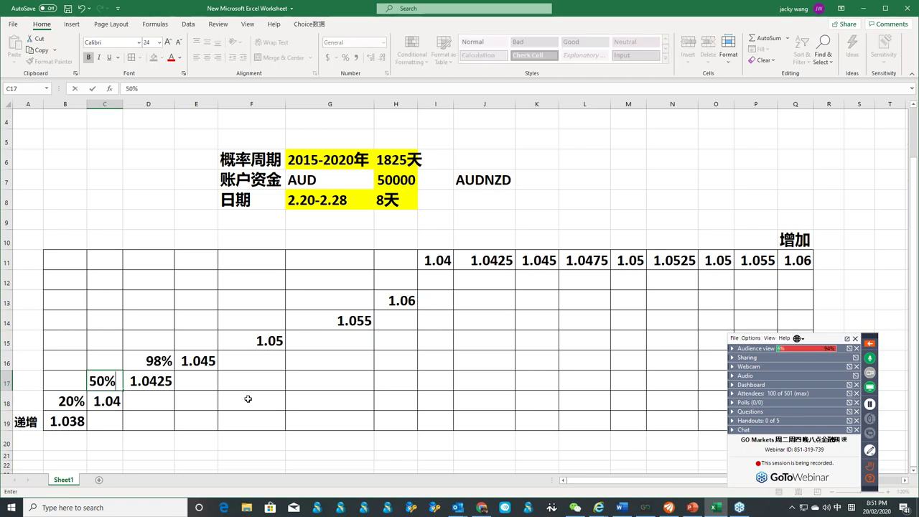
pyautogui.click(203, 333)
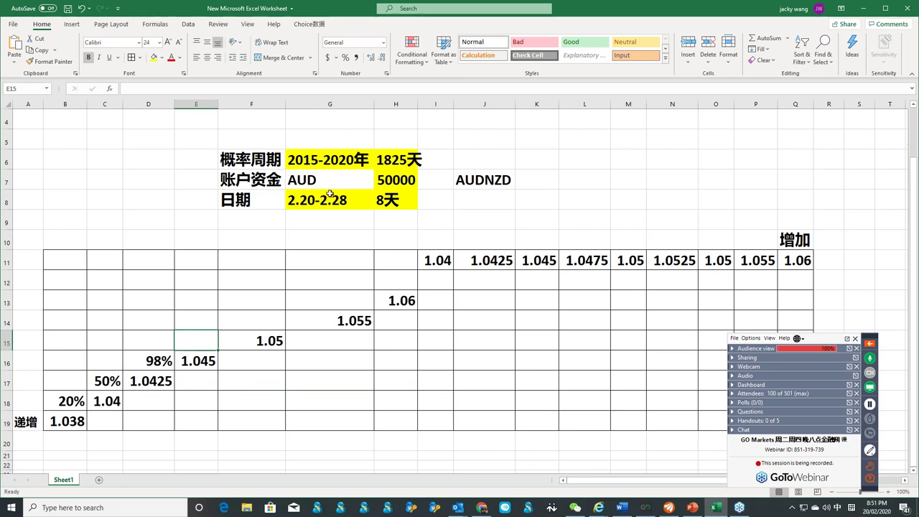
pyautogui.click(396, 159)
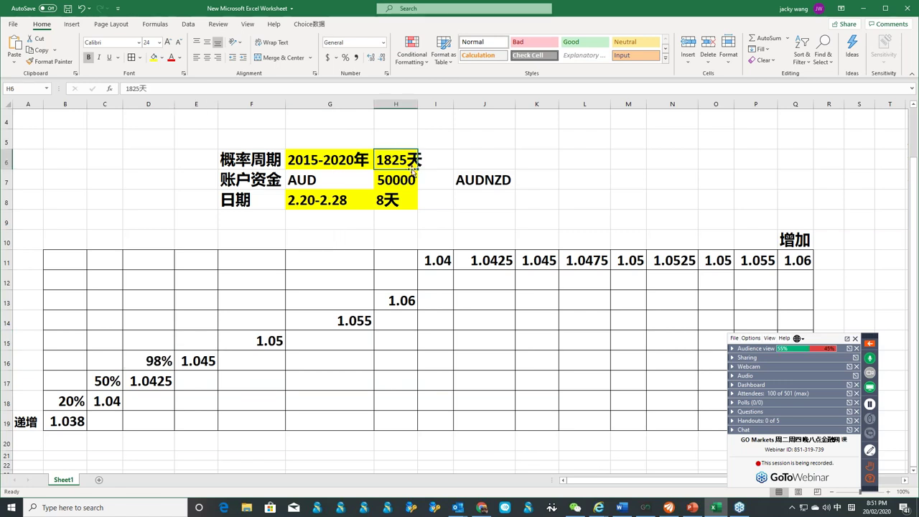
pyautogui.click(397, 204)
pyautogui.click(390, 240)
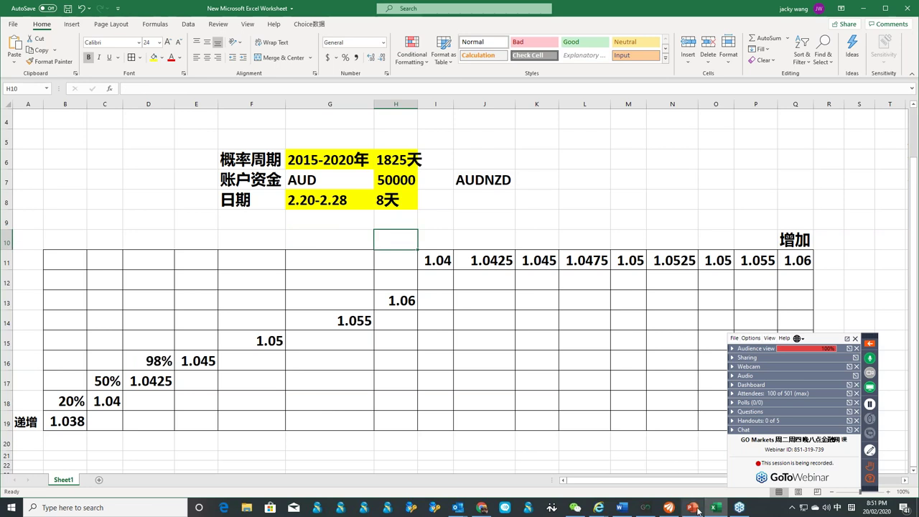
# - Review the AUDNZD daily chart back to 2017 in the trading terminal, then return to the Excel worksheet
pyautogui.click(642, 511)
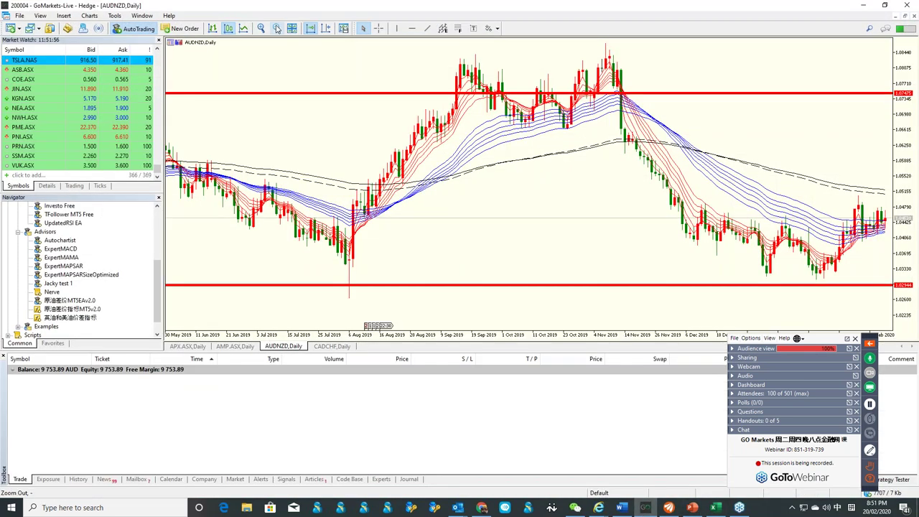
pyautogui.click(277, 28)
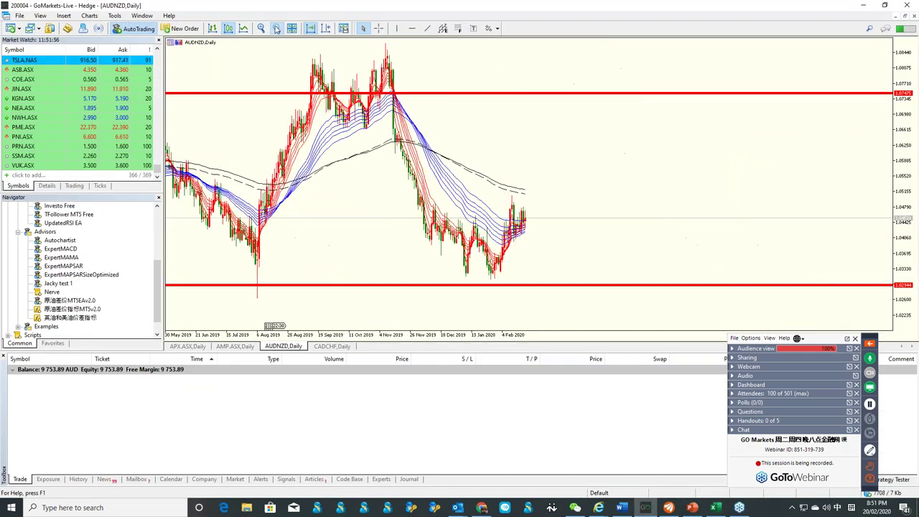
pyautogui.click(276, 28)
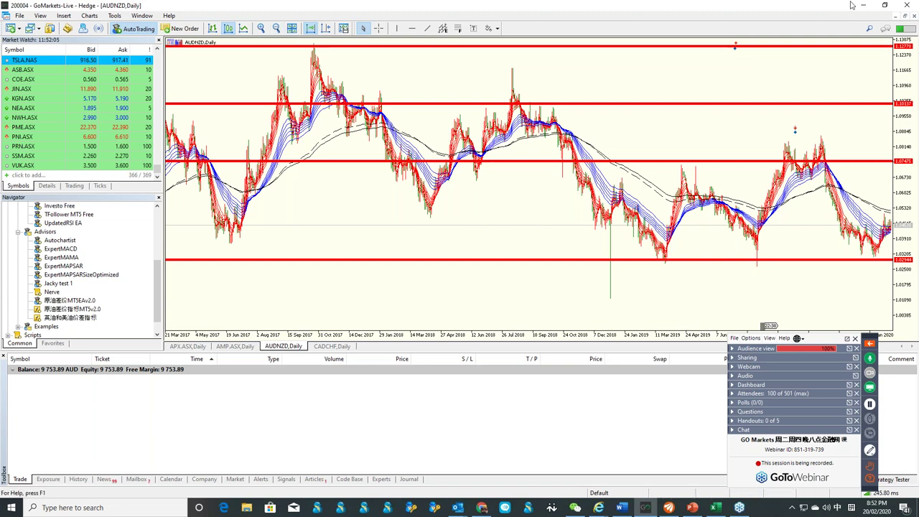
pyautogui.hotkey('alt', 'Tab')
pyautogui.click(108, 381)
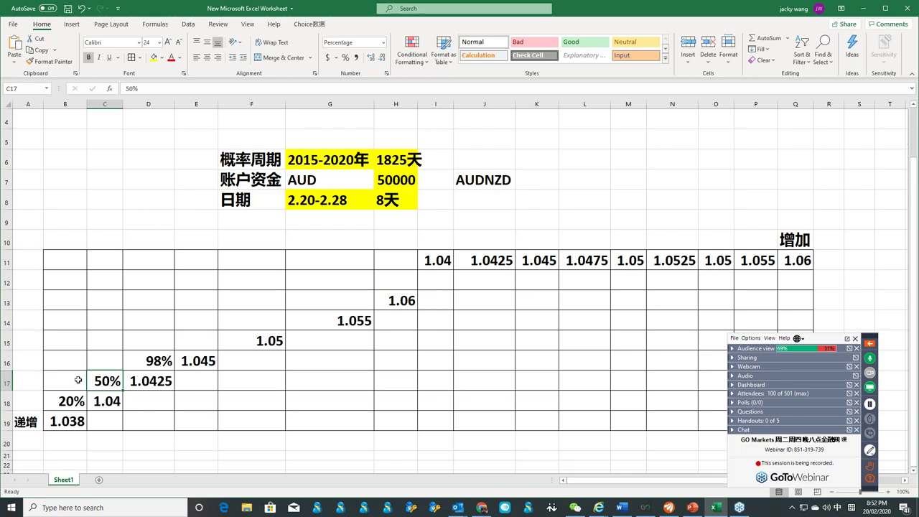
pyautogui.click(78, 383)
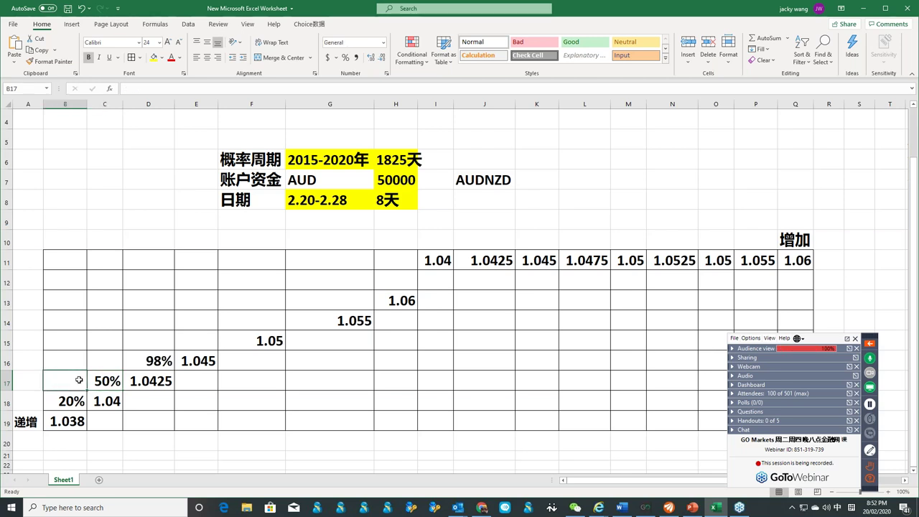
# - Examine the AUDNZD daily chart back to 2014 with the crosshair in the trading terminal, then return to Excel
pyautogui.click(650, 508)
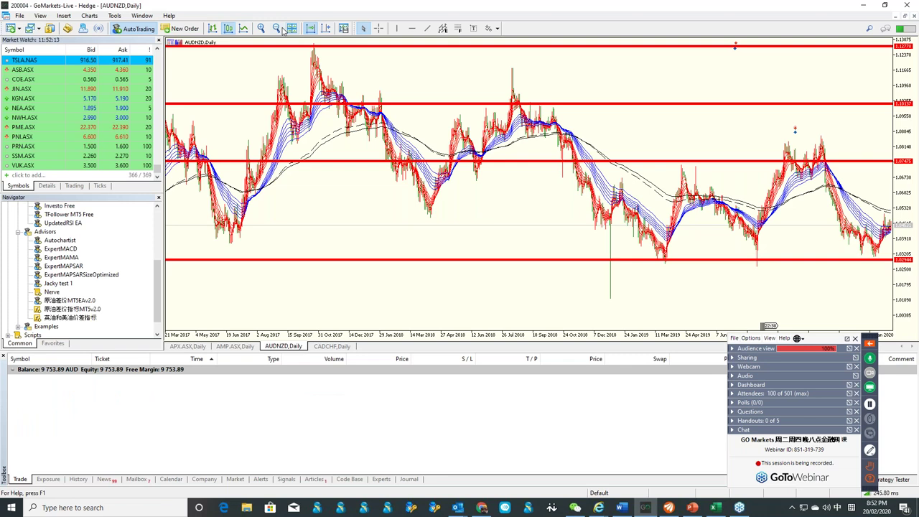
pyautogui.click(276, 28)
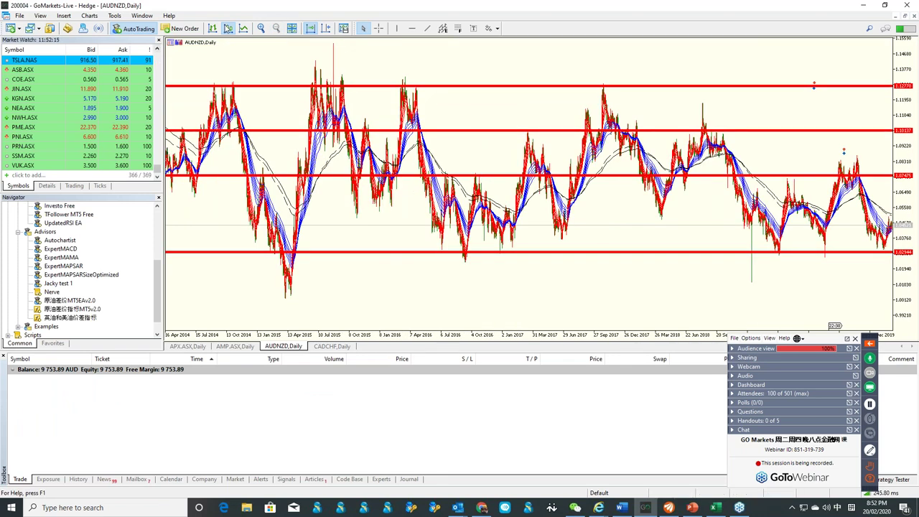
pyautogui.click(379, 29)
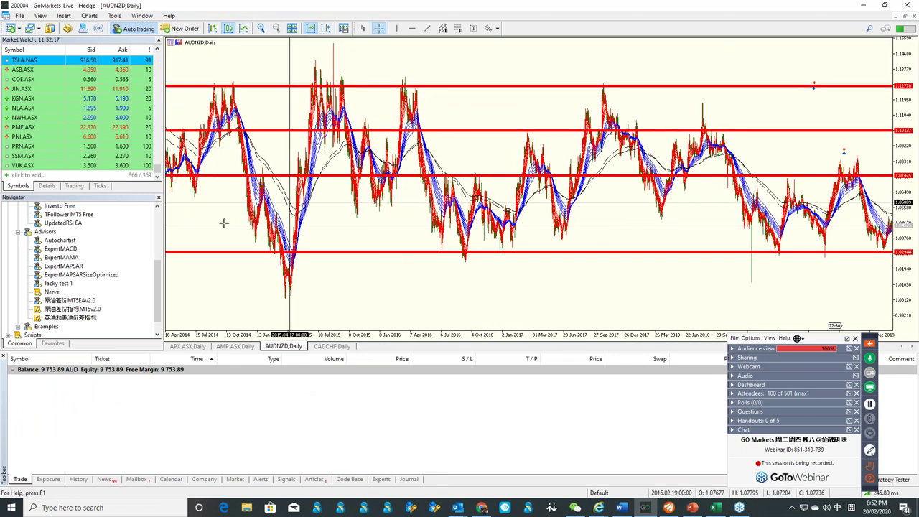
pyautogui.doubleClick(260, 250)
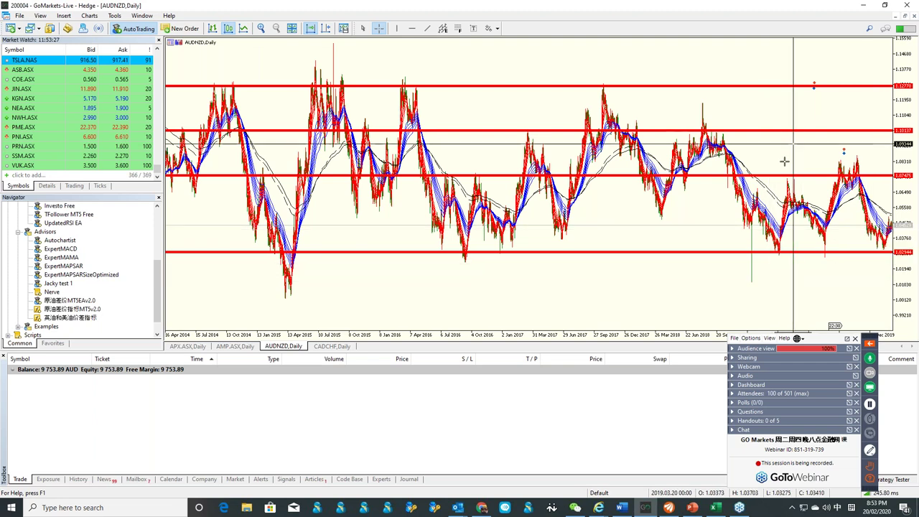
pyautogui.click(864, 5)
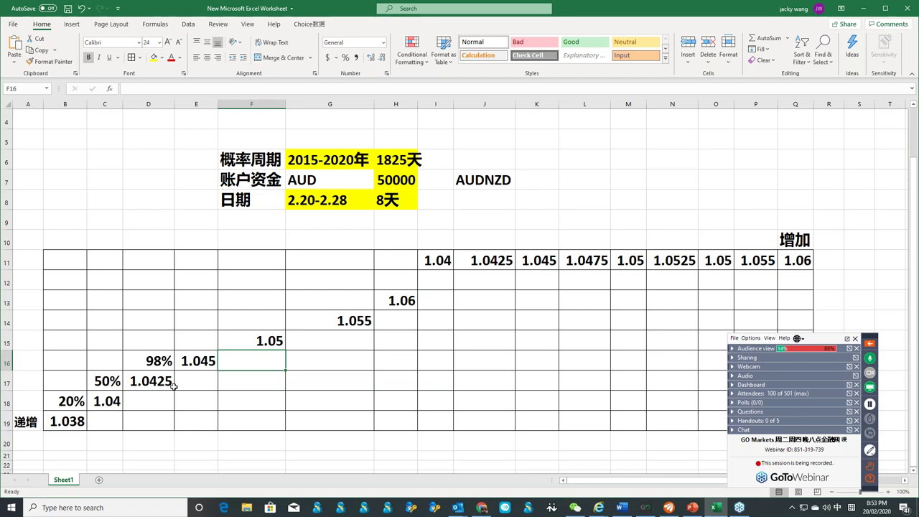
# - Enter 14.25% in B17, beside the 50% probability of the 1.0425 level
pyautogui.click(101, 384)
pyautogui.click(77, 386)
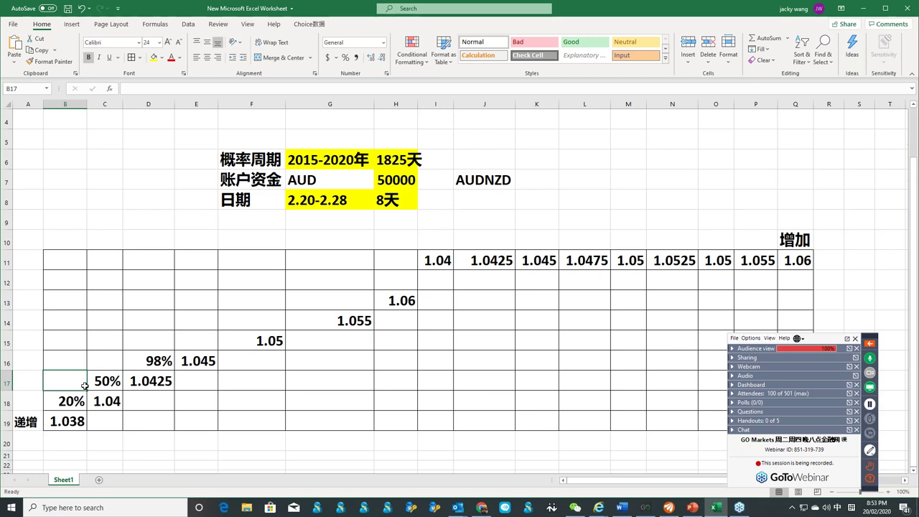
pyautogui.write('14.25')
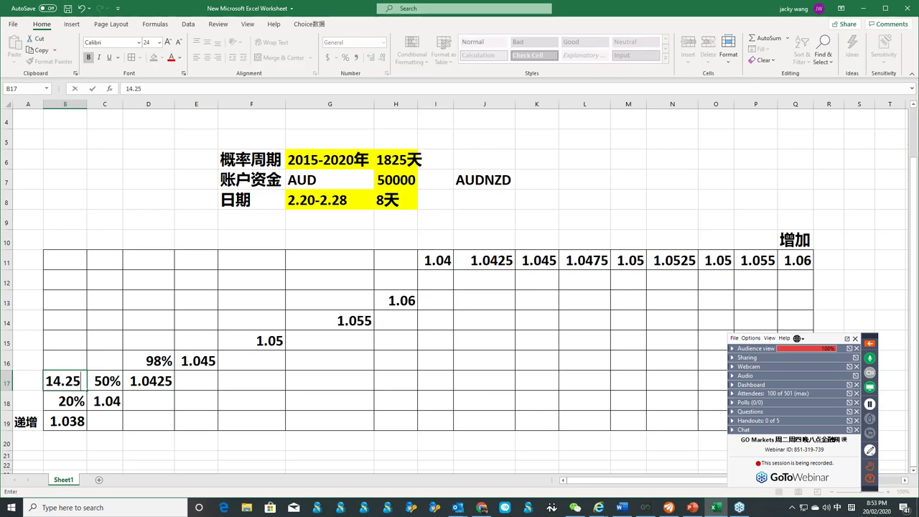
pyautogui.write('%')
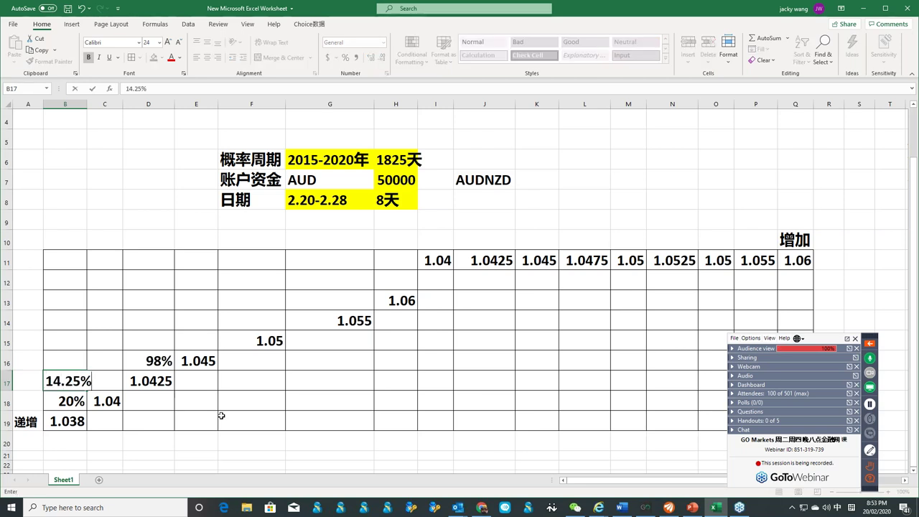
pyautogui.hotkey('ctrl', 'Return')
# - Highlight the 14.25% cell B17 and the 1.0425 price level in D17 with yellow fill
pyautogui.click(154, 57)
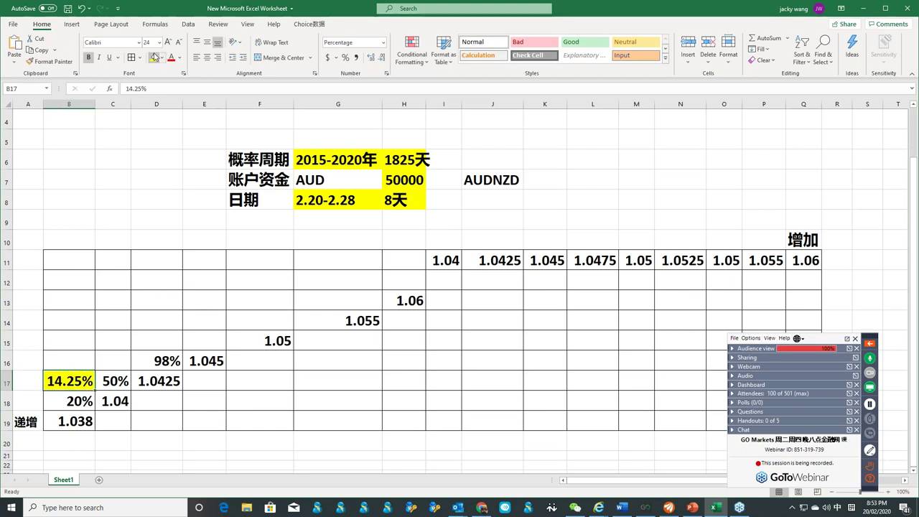
pyautogui.click(155, 383)
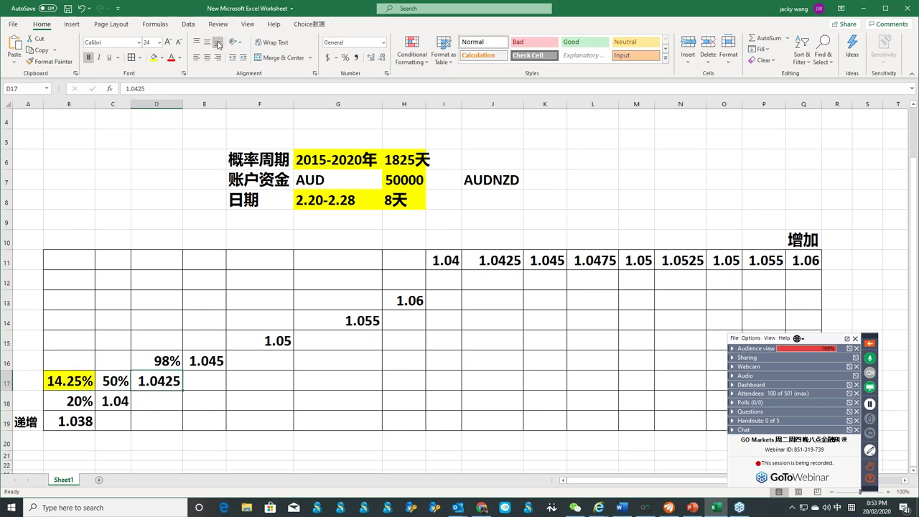
pyautogui.press('F4')
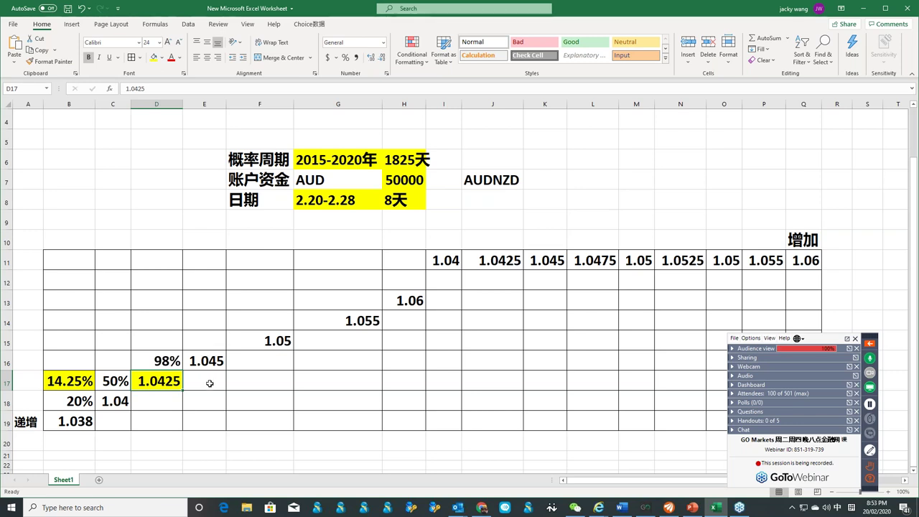
pyautogui.click(68, 397)
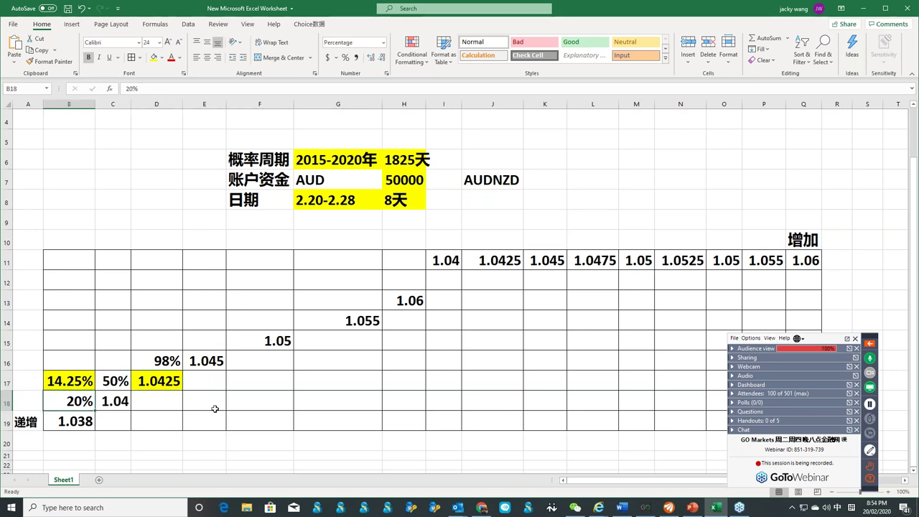
pyautogui.click(276, 397)
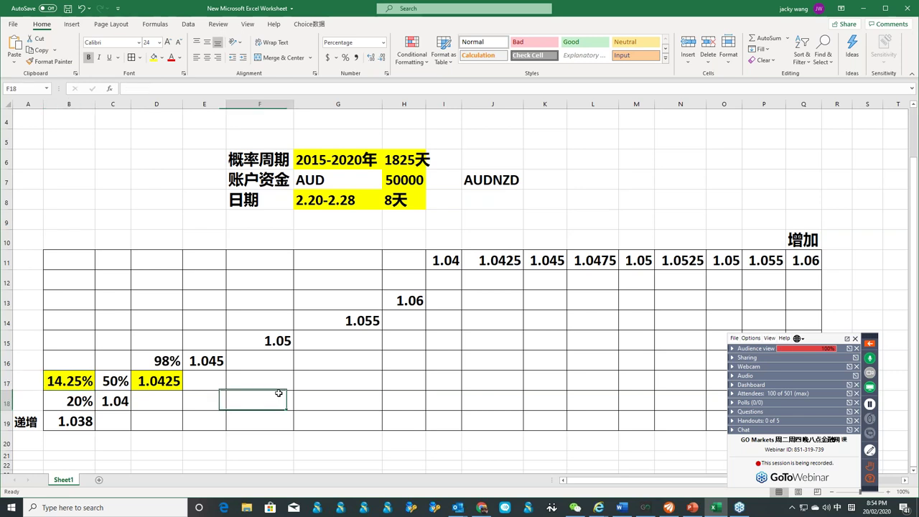
pyautogui.click(166, 361)
# - Enter 24.6% in C16, beside the 98% probability of the 1.045 level, and highlight the cell with yellow fill
pyautogui.click(122, 361)
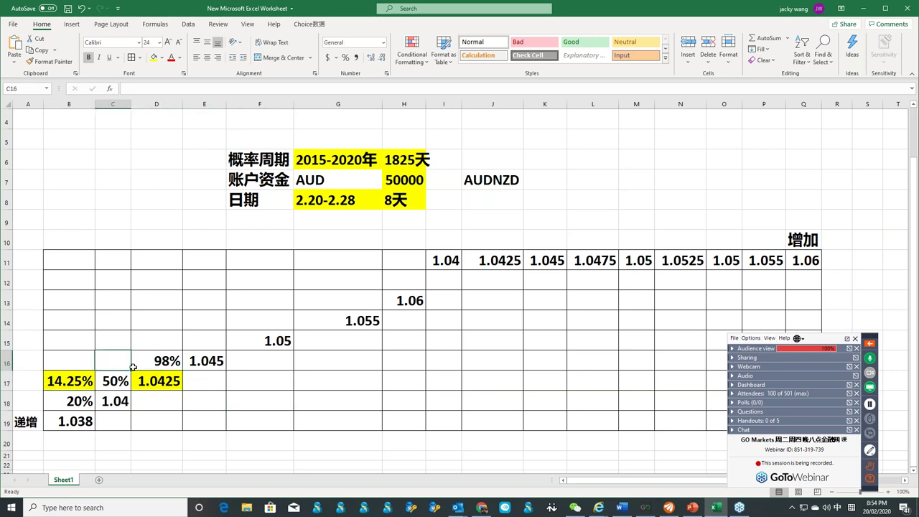
pyautogui.hotkey('alt', 'Tab')
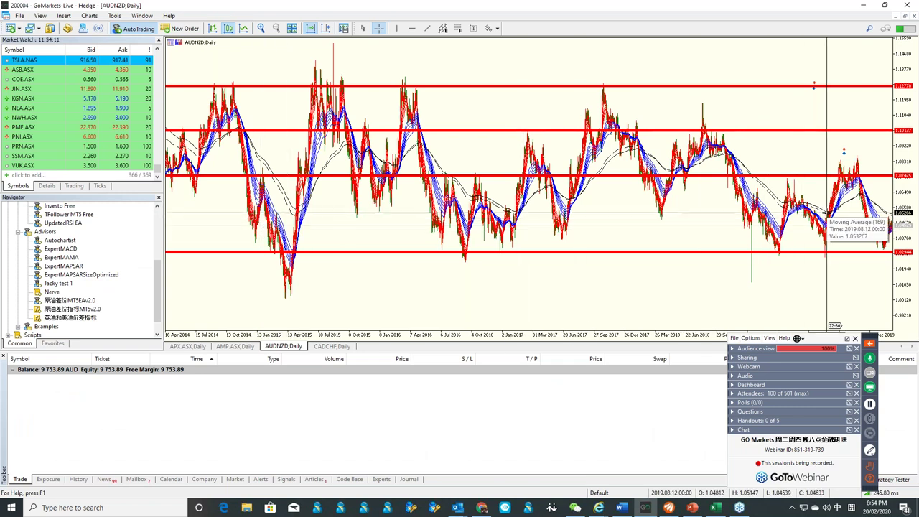
pyautogui.hotkey('alt', 'Tab')
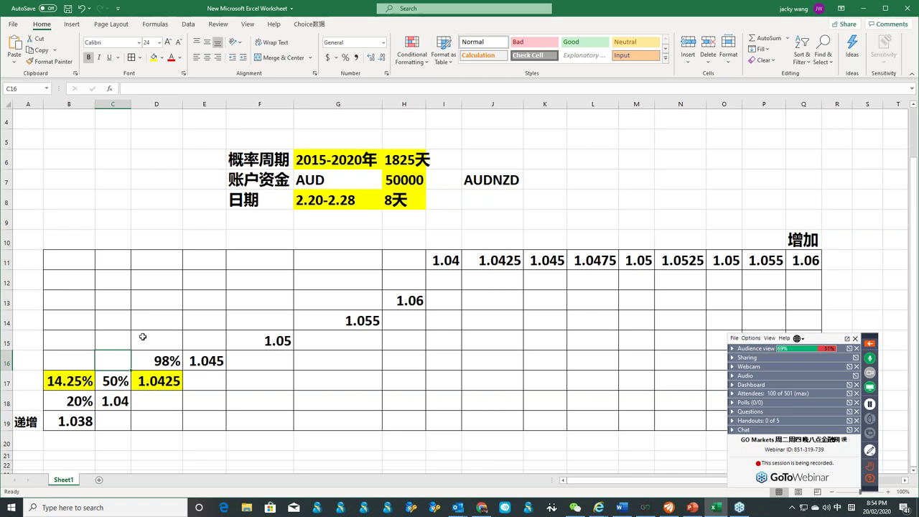
pyautogui.write('24.6')
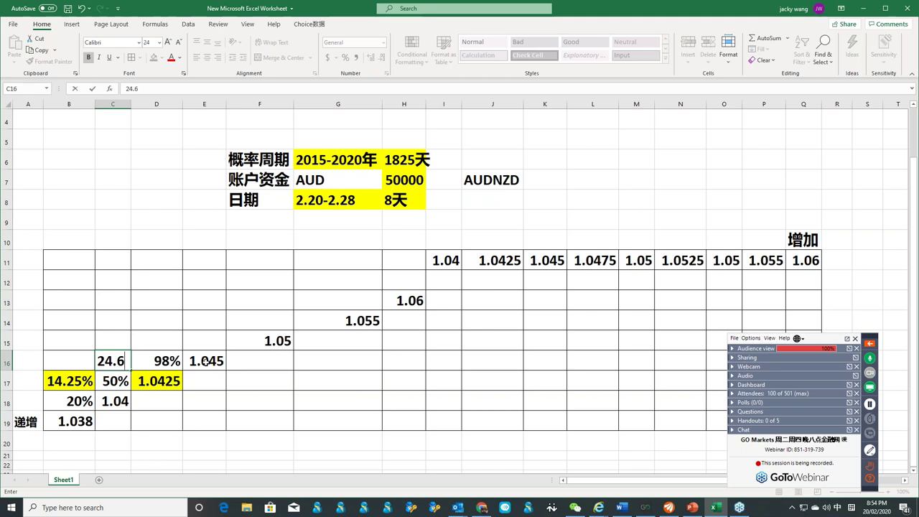
pyautogui.click(92, 88)
pyautogui.click(153, 57)
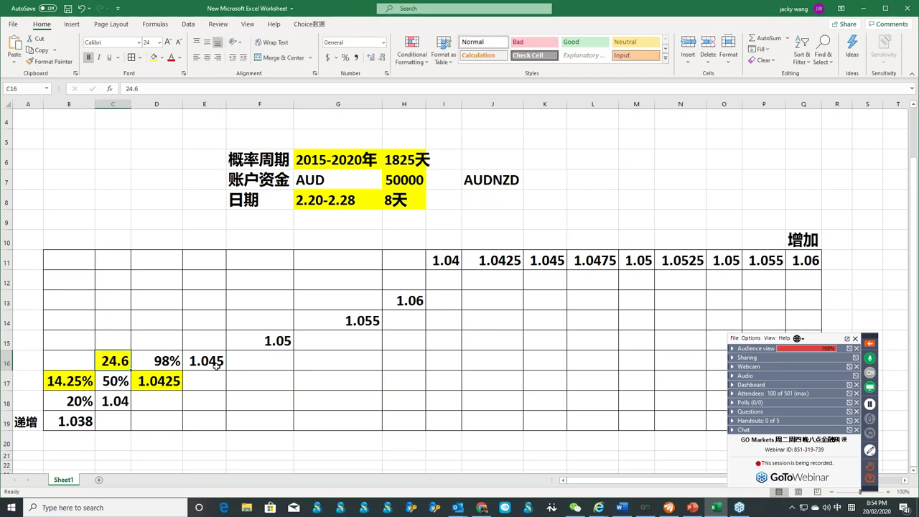
pyautogui.click(150, 88)
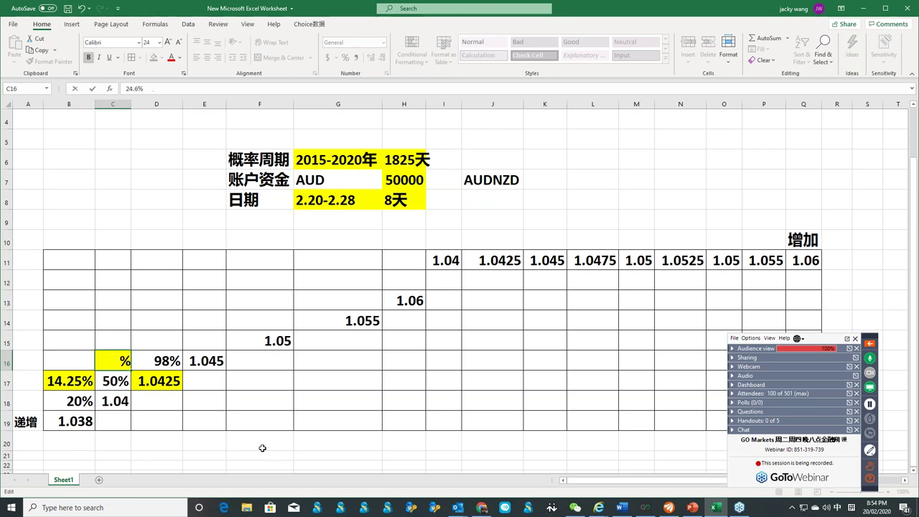
pyautogui.click(254, 400)
pyautogui.click(132, 354)
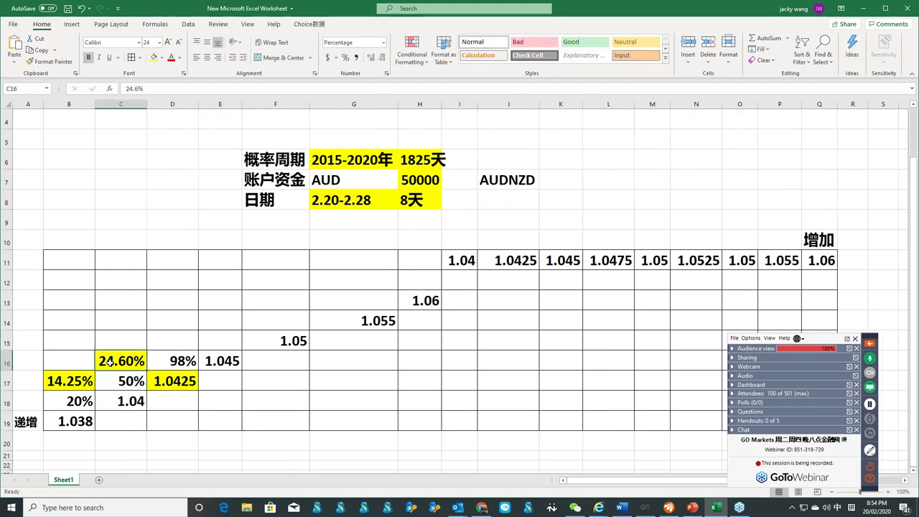
pyautogui.click(89, 381)
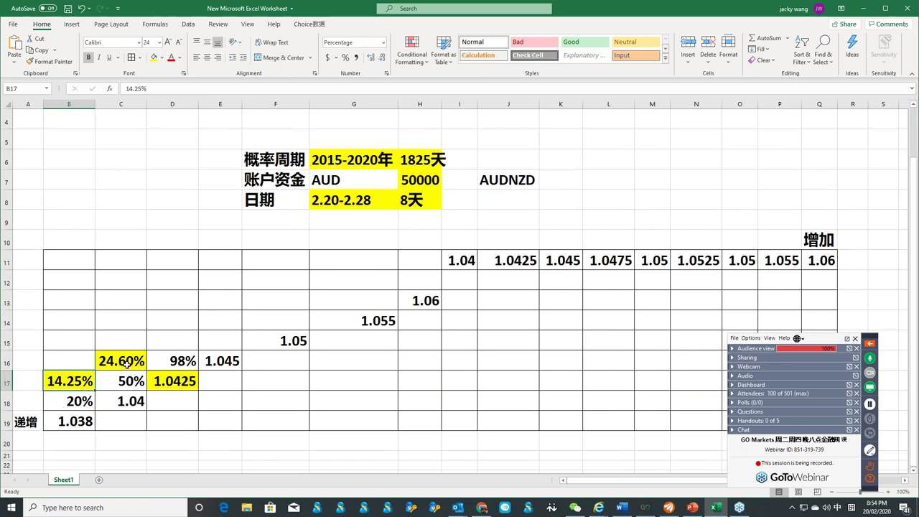
pyautogui.click(130, 364)
pyautogui.click(89, 380)
pyautogui.click(131, 364)
pyautogui.click(167, 364)
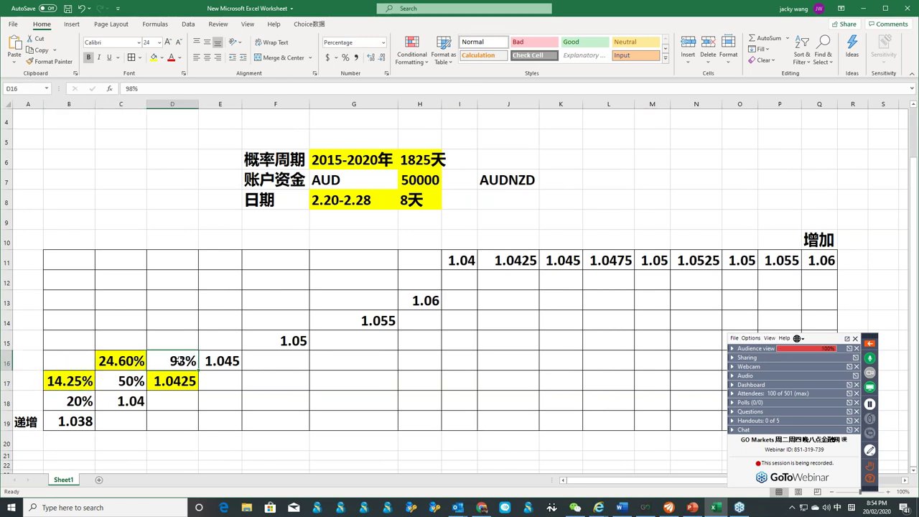
pyautogui.moveTo(186, 362)
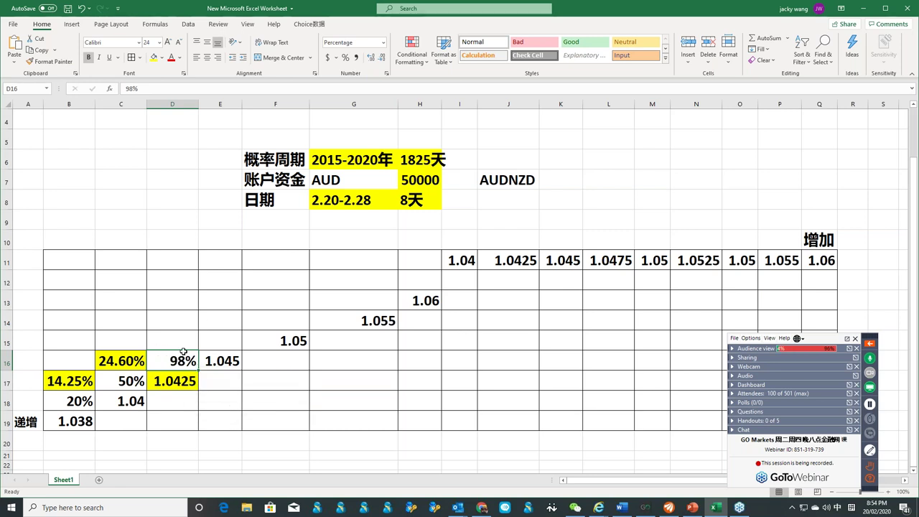
pyautogui.click(130, 361)
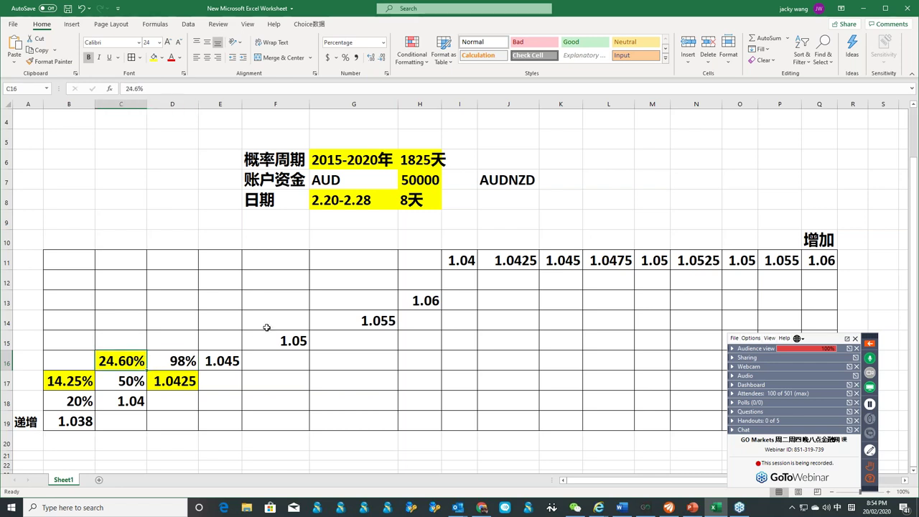
# - Enter the label 概率周期 in F5, directly above the existing probability period row
pyautogui.click(232, 156)
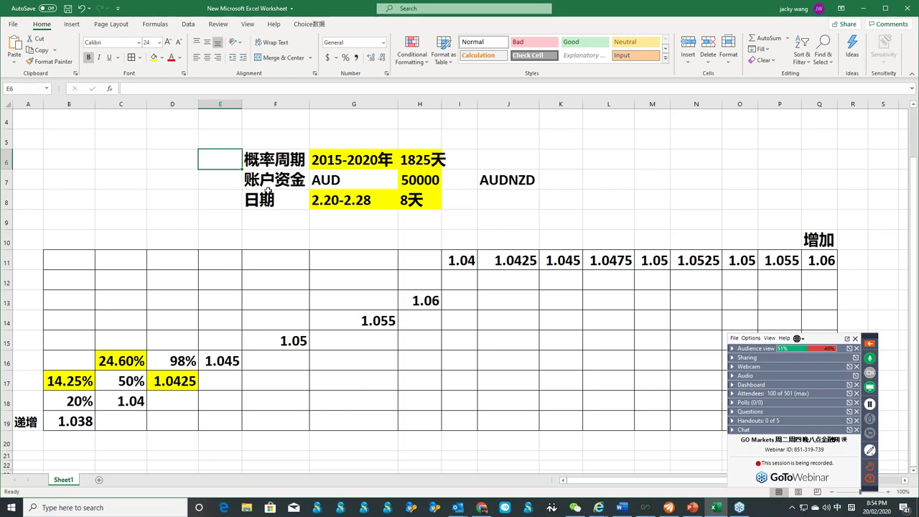
pyautogui.click(273, 137)
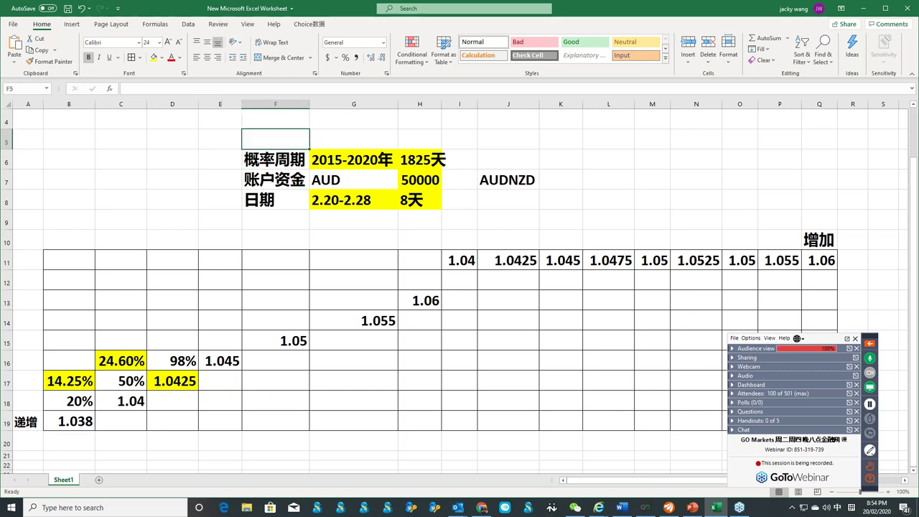
pyautogui.write('gailu')
pyautogui.press('space')
pyautogui.write('zhpou')
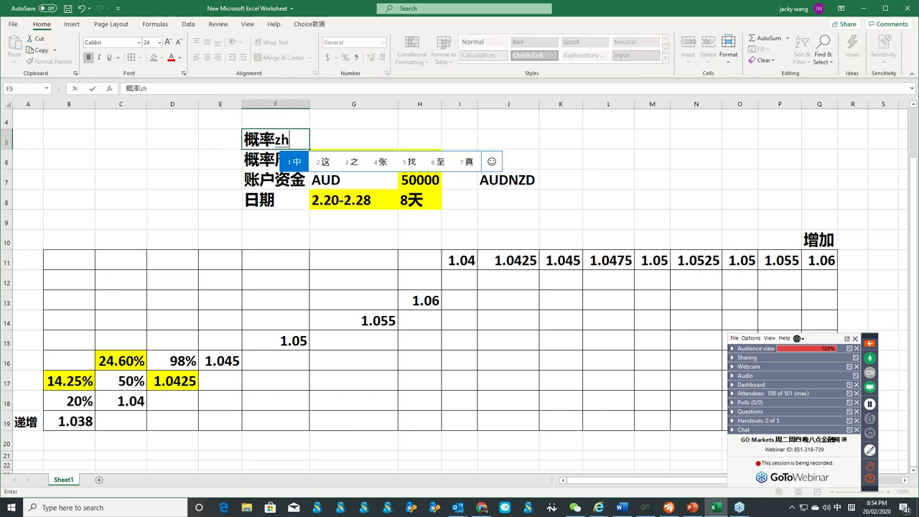
pyautogui.press('BackSpace')
pyautogui.press('BackSpace')
pyautogui.press('BackSpace')
pyautogui.press('BackSpace')
pyautogui.write('ouqi')
pyautogui.press('space')
pyautogui.press('Tab')
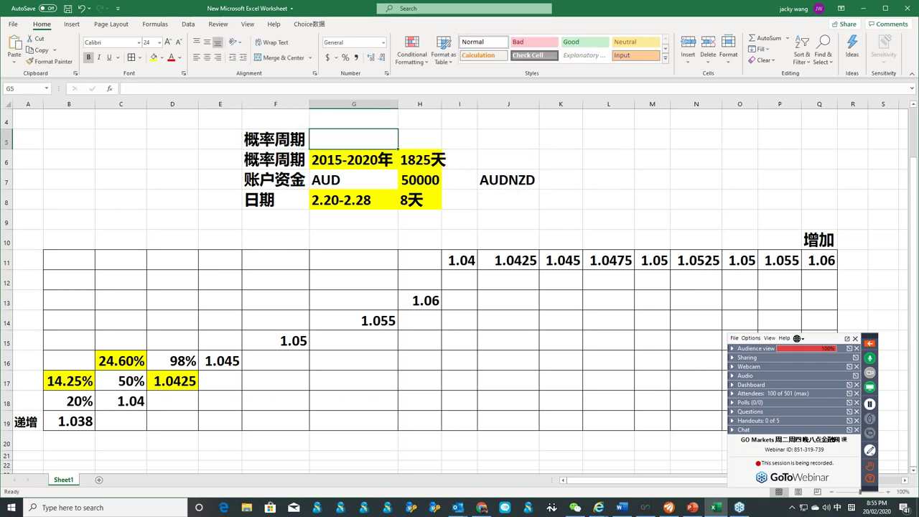
# - Enter 365天 in G5 as the value of the new 概率周期 row
pyautogui.write('365tian')
pyautogui.press('space')
pyautogui.click(405, 154)
# - Highlight the 365天 cell G5 with light blue fill to set it apart from the yellow cells
pyautogui.click(337, 138)
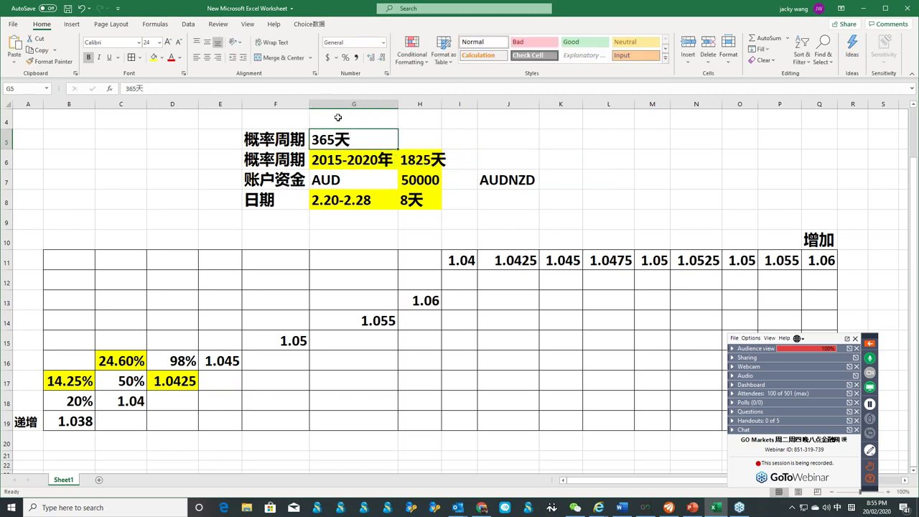
pyautogui.click(154, 58)
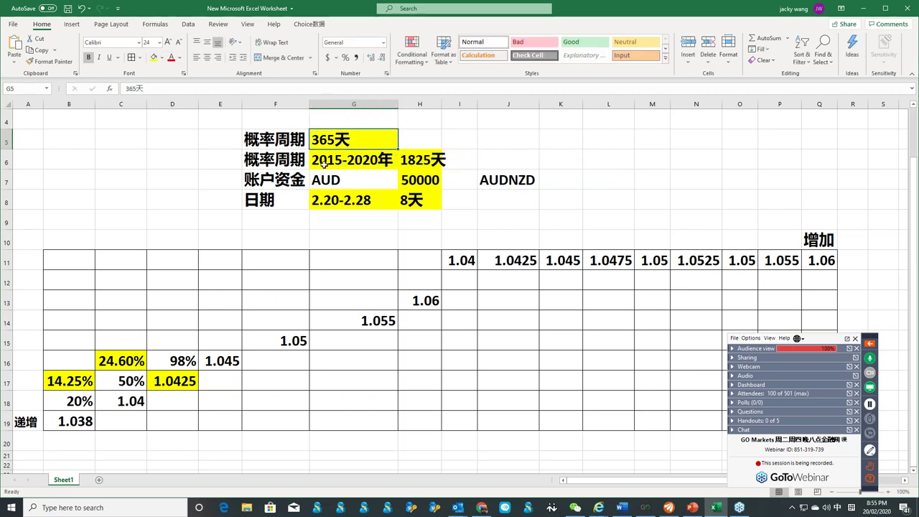
pyautogui.click(162, 58)
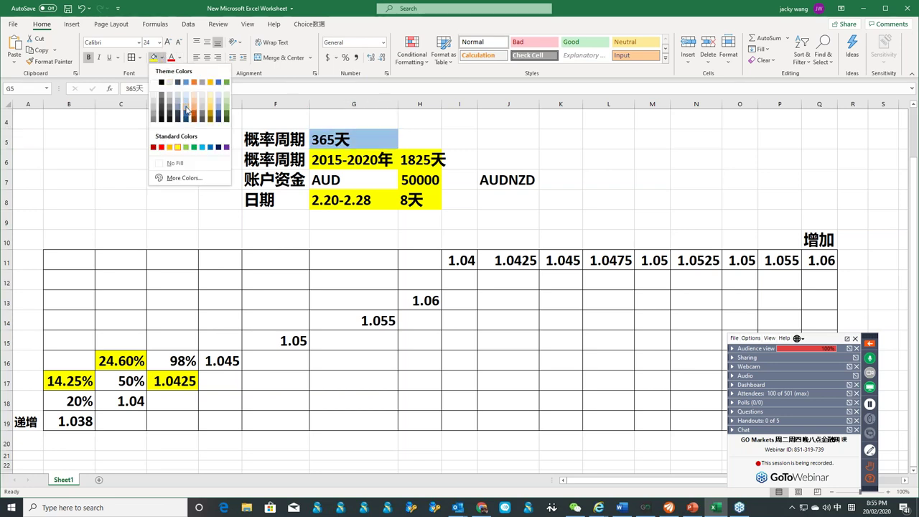
pyautogui.click(185, 98)
pyautogui.click(299, 213)
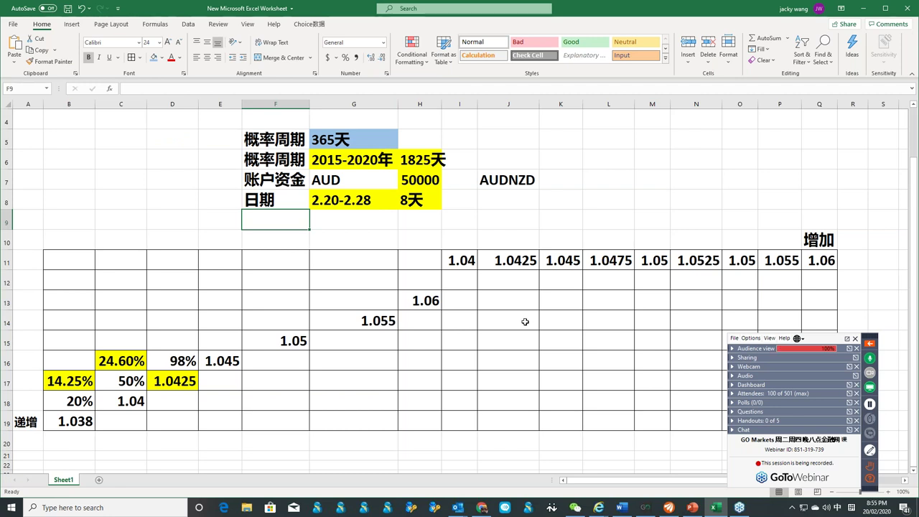
# - Select B16, then examine the AUDNZD daily chart in the trading terminal over roughly September 2018 to February 2020
pyautogui.click(86, 361)
pyautogui.click(527, 508)
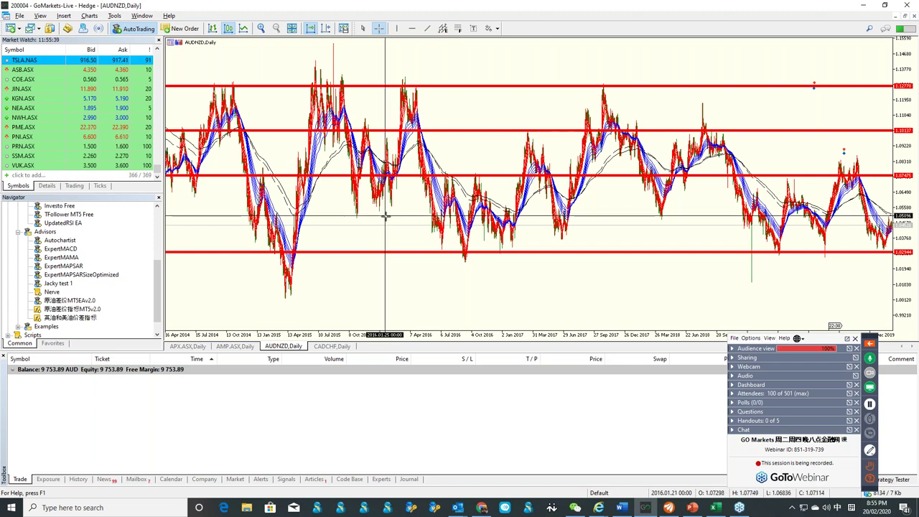
pyautogui.hotkey('alt', 'Tab')
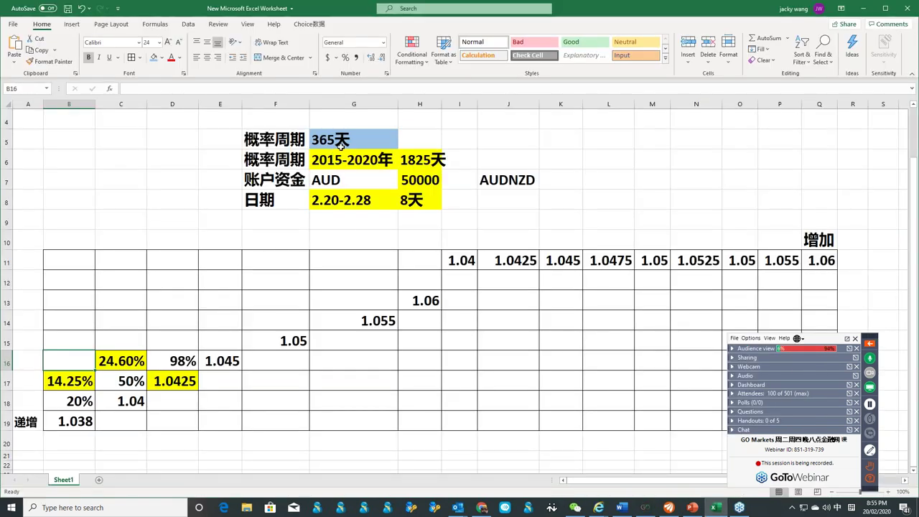
pyautogui.hotkey('alt', 'Tab')
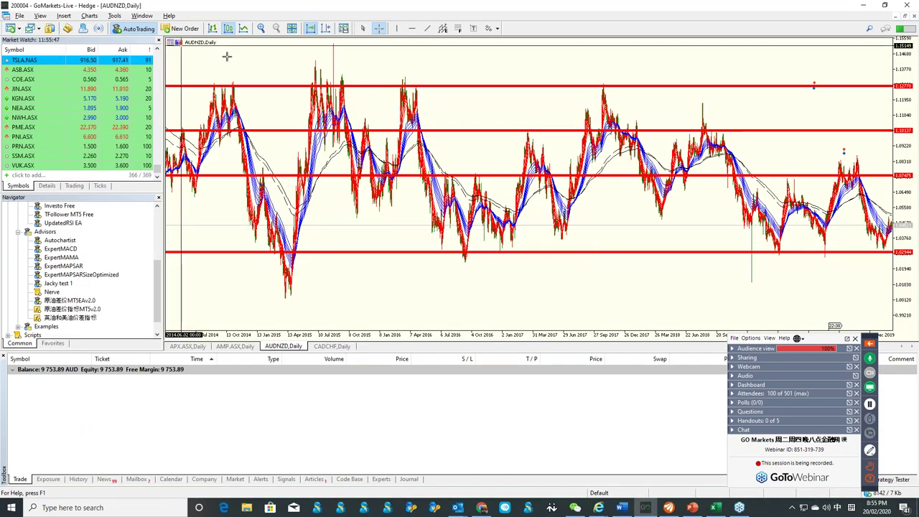
pyautogui.click(262, 28)
pyautogui.click(263, 29)
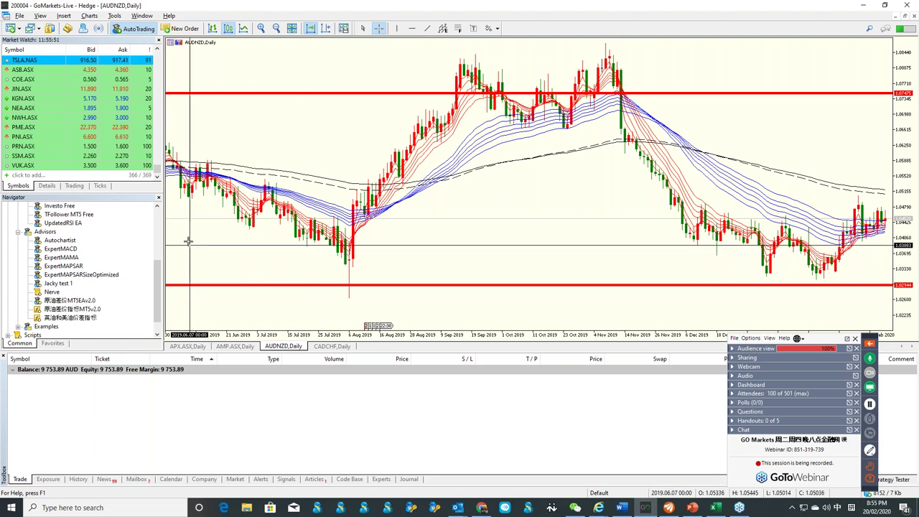
pyautogui.click(277, 29)
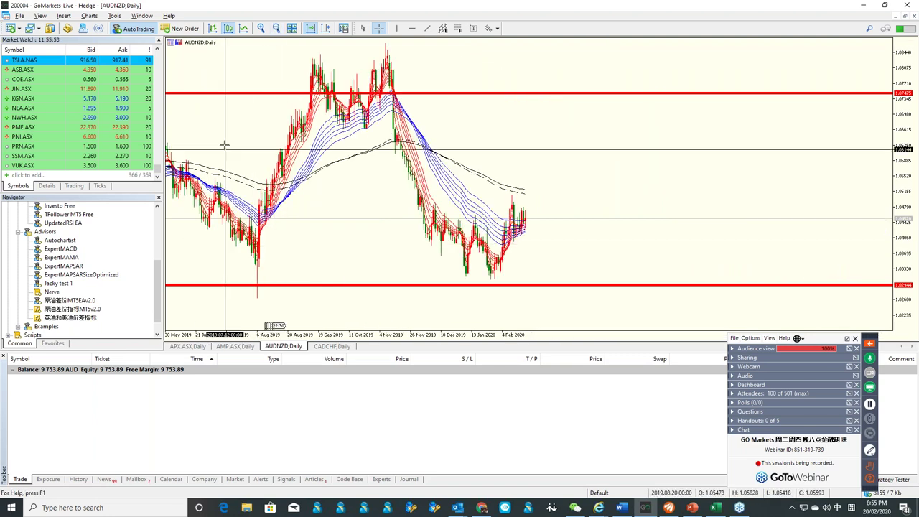
pyautogui.scroll(10, 272, 130)
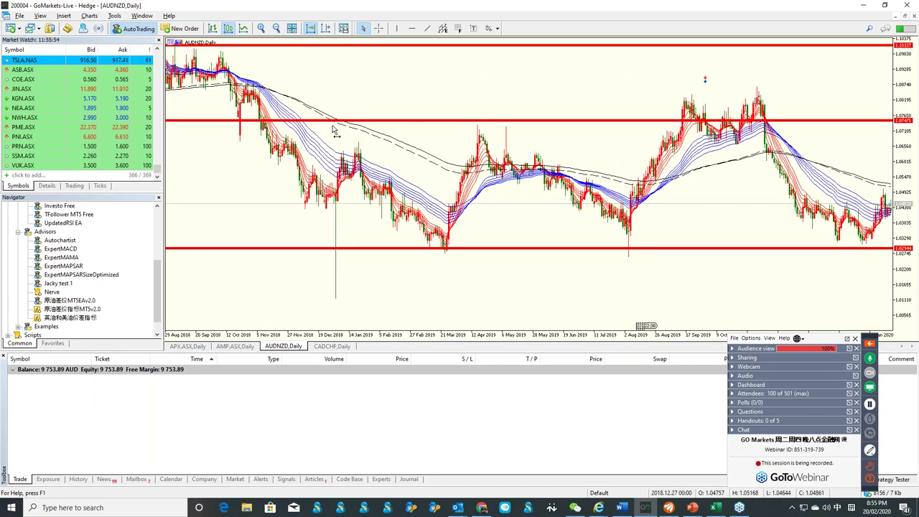
# - Add a red vertical line at 2019.02.01 on the AUDNZD daily chart and give it a thick line width
pyautogui.click(398, 29)
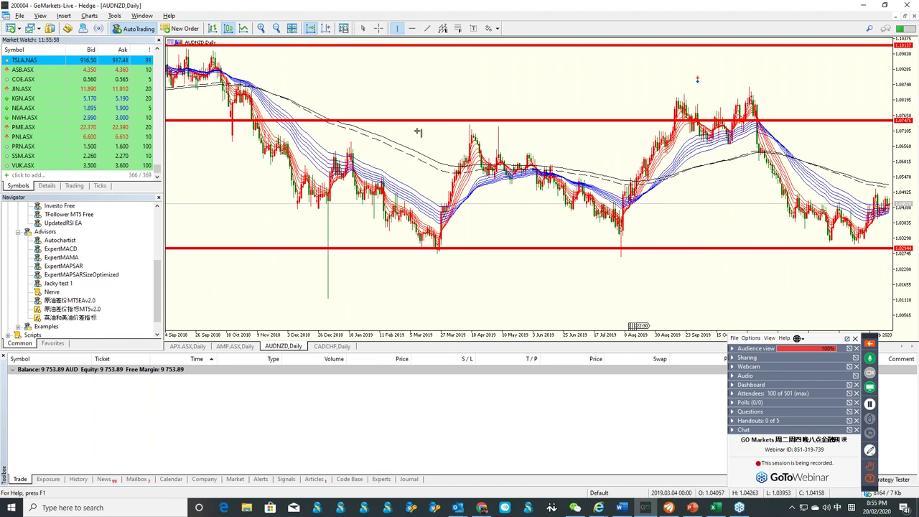
pyautogui.click(368, 214)
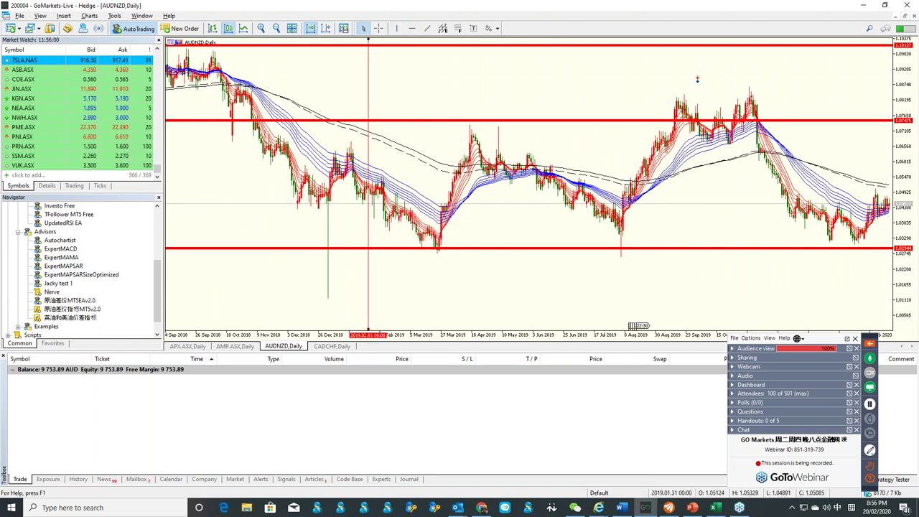
pyautogui.rightClick(369, 219)
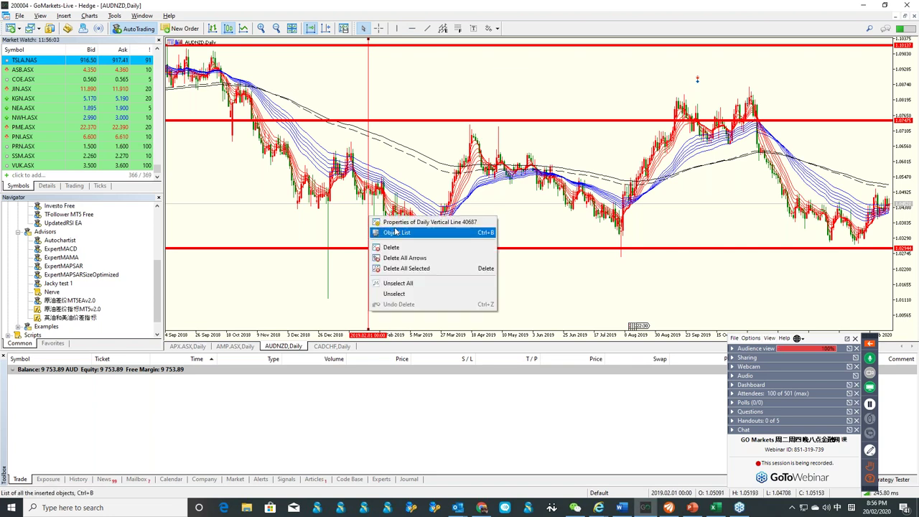
pyautogui.click(402, 228)
pyautogui.click(557, 281)
pyautogui.click(551, 307)
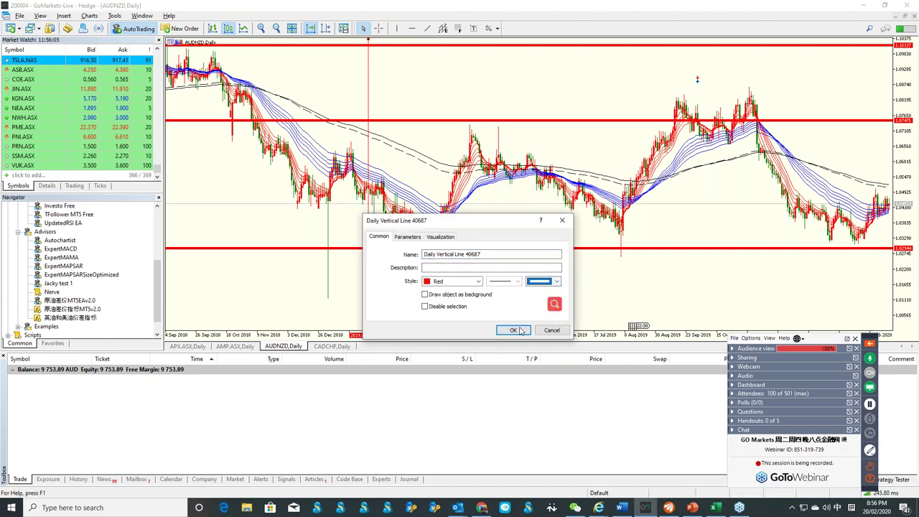
pyautogui.click(512, 330)
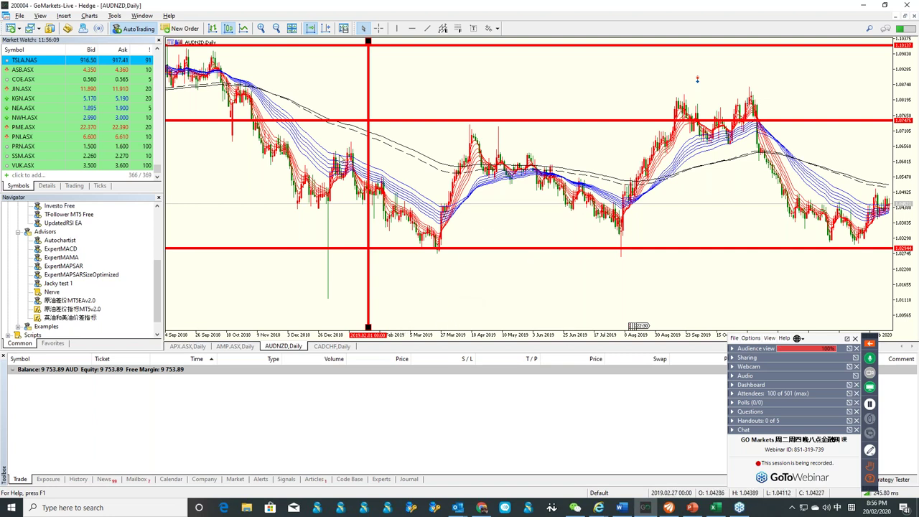
# - Examine the AUDNZD price range after the 2019.02.01 line with the crosshair, checking it against the Excel probability grid
pyautogui.click(378, 28)
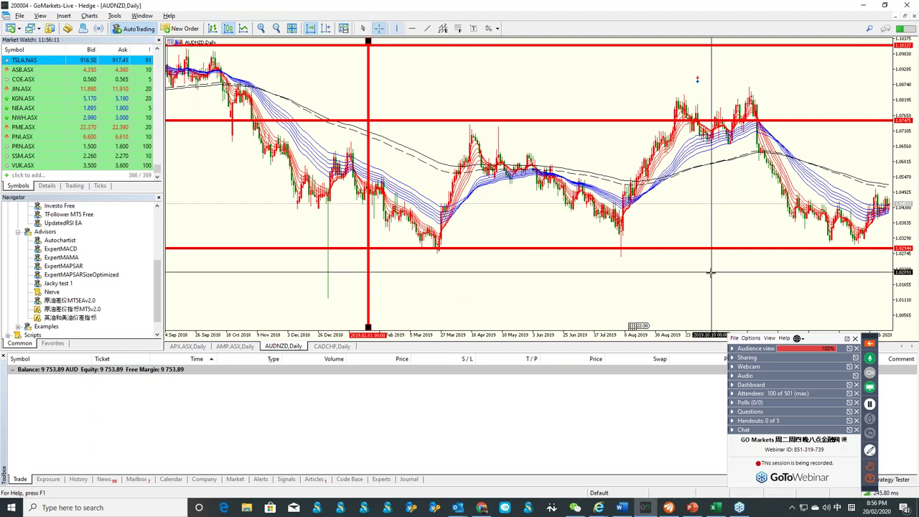
pyautogui.hotkey('alt', 'Tab')
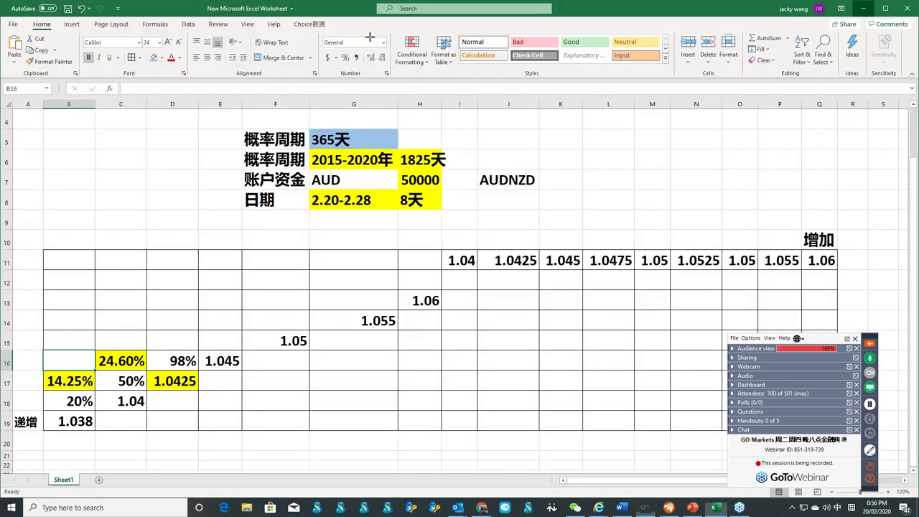
pyautogui.hotkey('alt', 'Tab')
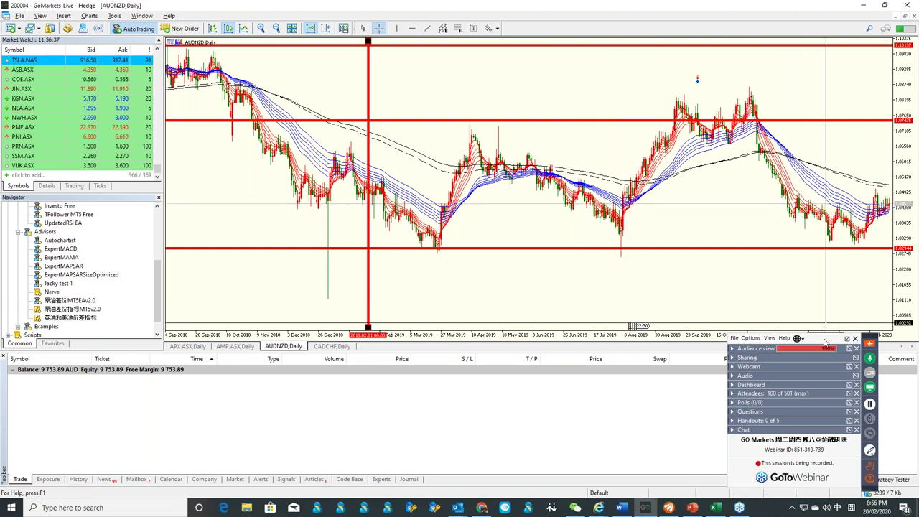
# - Return to the Excel probability grid, enter 34.3% in B16 and give that cell the light blue fill used for 365天
pyautogui.moveTo(739, 339); pyautogui.dragTo(655, 334)
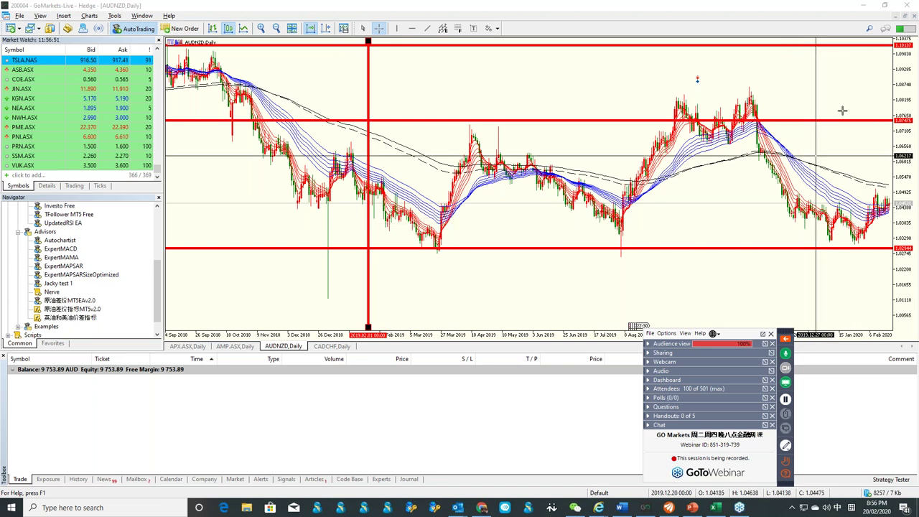
pyautogui.click(865, 6)
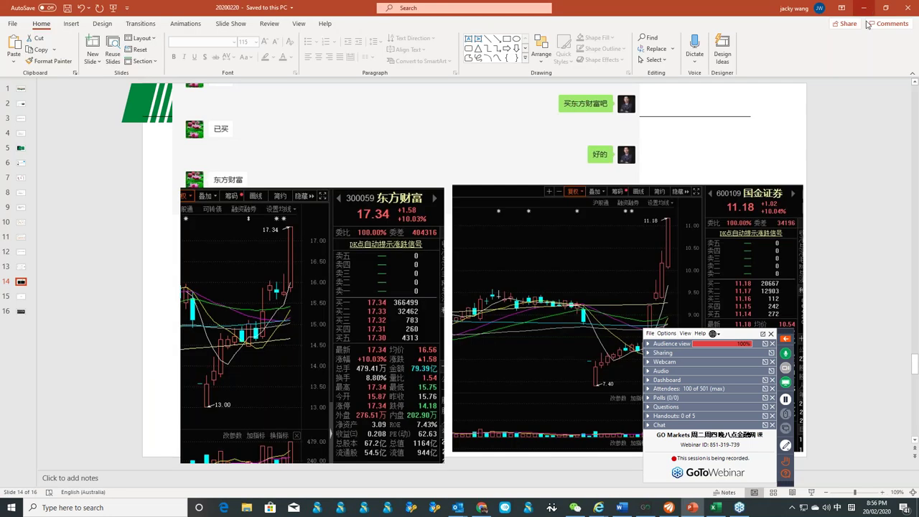
pyautogui.click(718, 507)
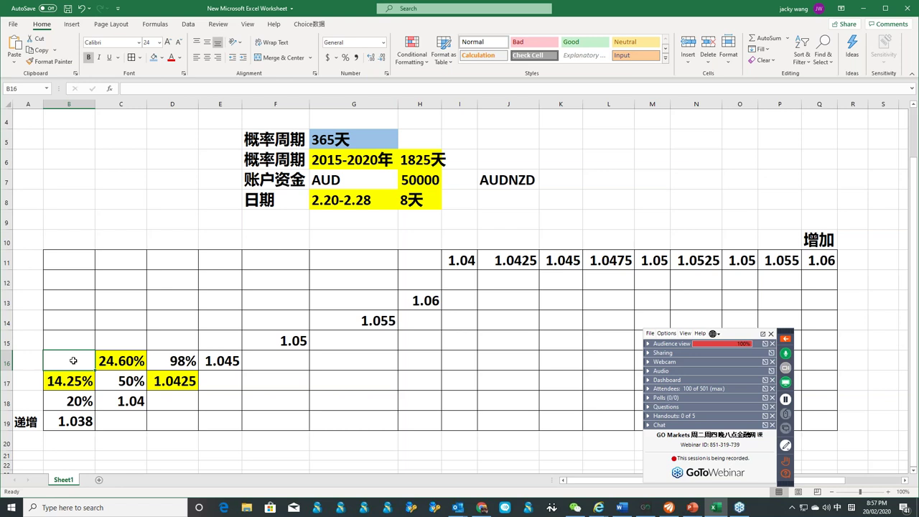
pyautogui.write('34.3')
pyautogui.hotkey('ctrl', 'Return')
pyautogui.click(155, 89)
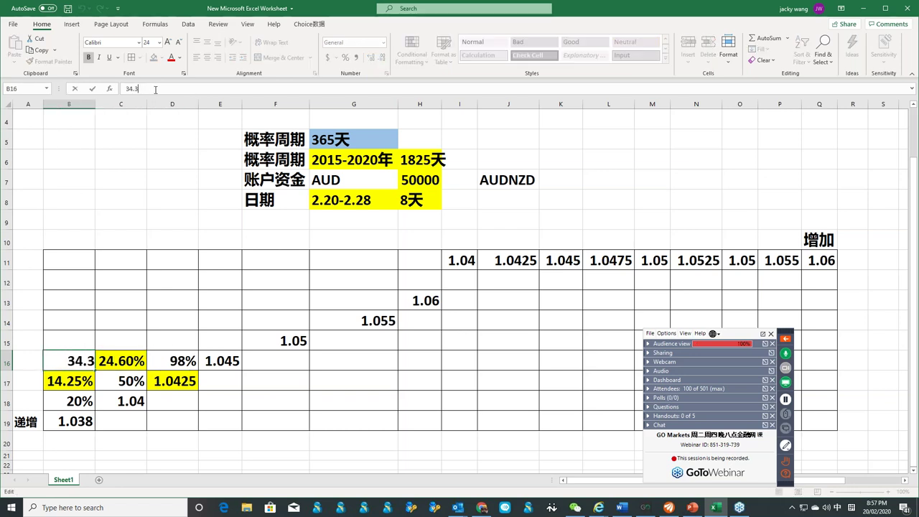
pyautogui.write('%')
pyautogui.click(124, 357)
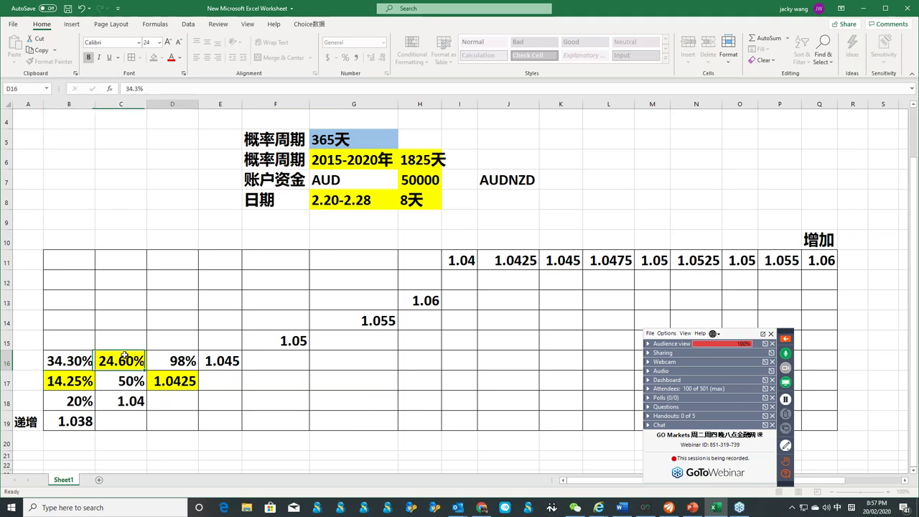
pyautogui.press('Left')
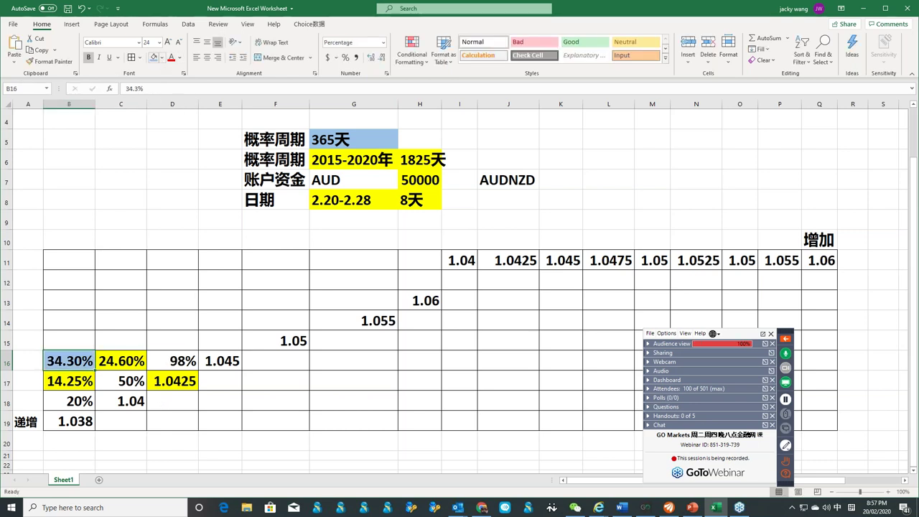
# - Review the row 16 percentages against the 1.045 price level, then check the account funds in H7
pyautogui.click(199, 364)
pyautogui.moveTo(124, 361); pyautogui.dragTo(188, 367)
pyautogui.click(68, 397)
pyautogui.click(72, 360)
pyautogui.click(115, 361)
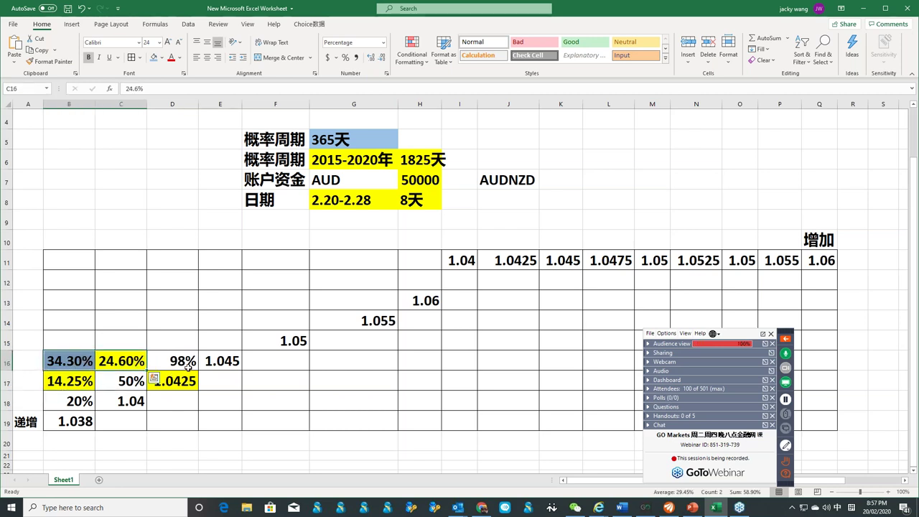
pyautogui.click(252, 358)
pyautogui.click(188, 365)
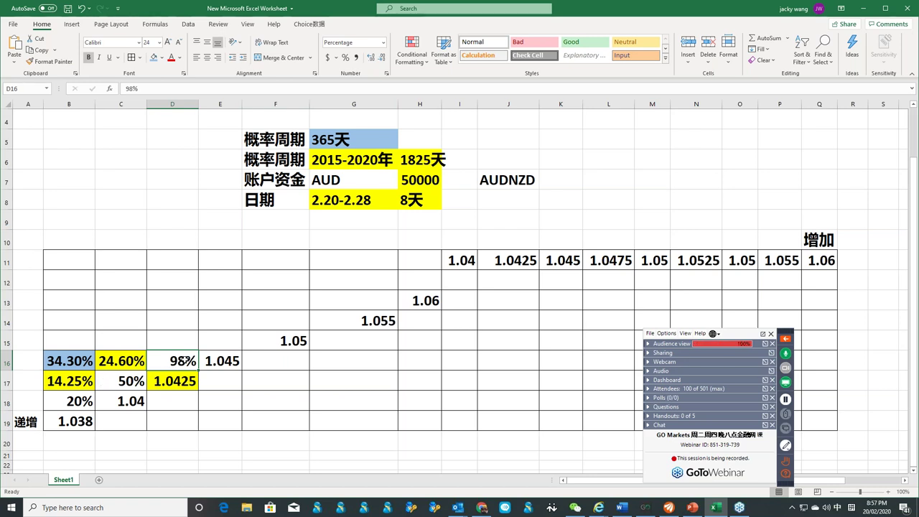
pyautogui.moveTo(184, 359)
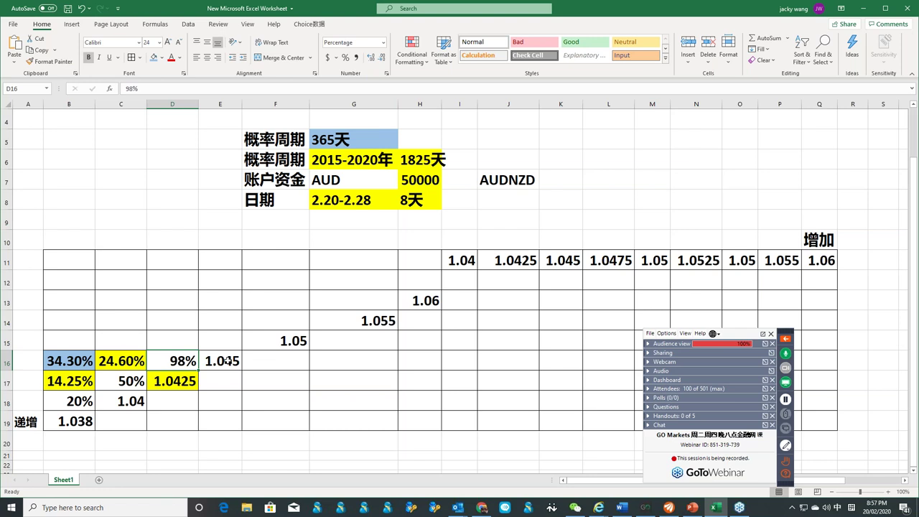
pyautogui.press('Right')
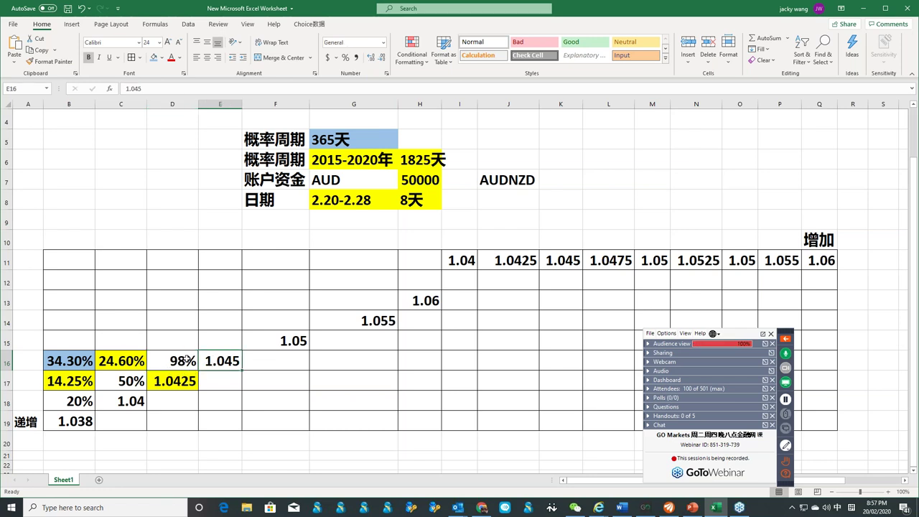
pyautogui.click(185, 360)
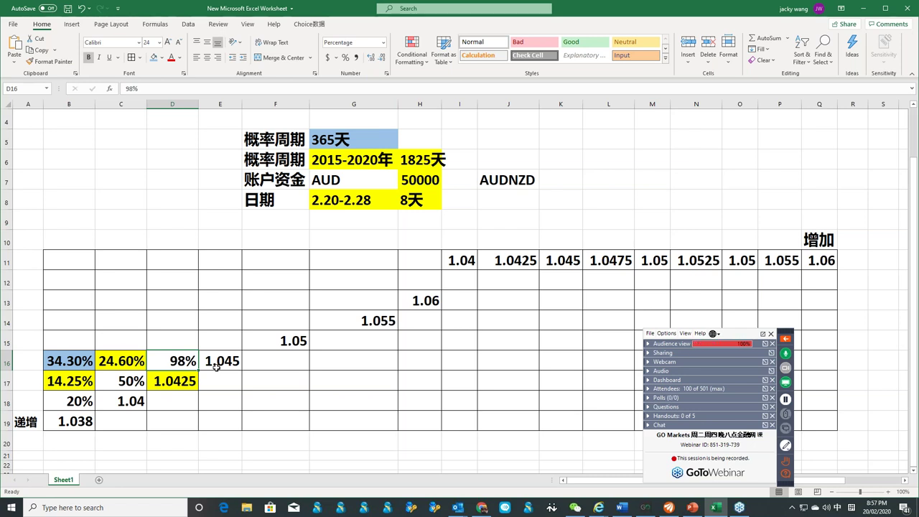
pyautogui.click(137, 367)
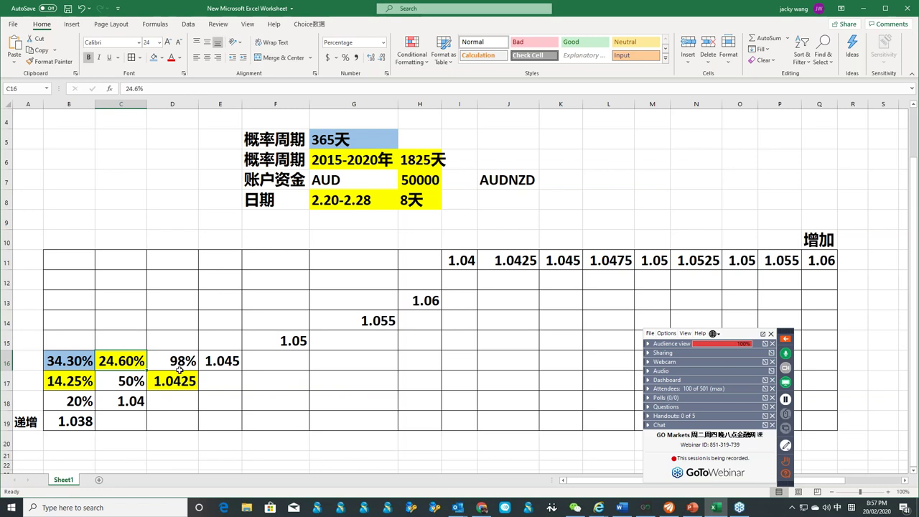
pyautogui.click(233, 363)
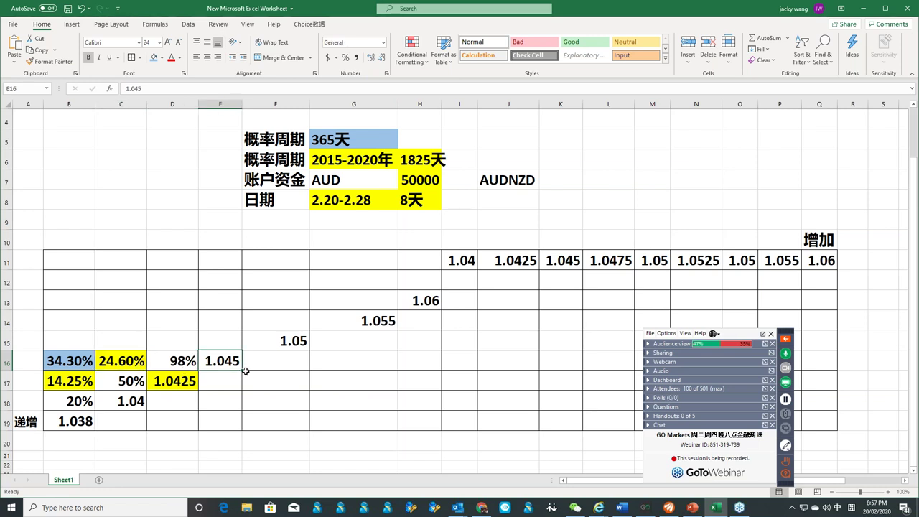
pyautogui.moveTo(245, 370)
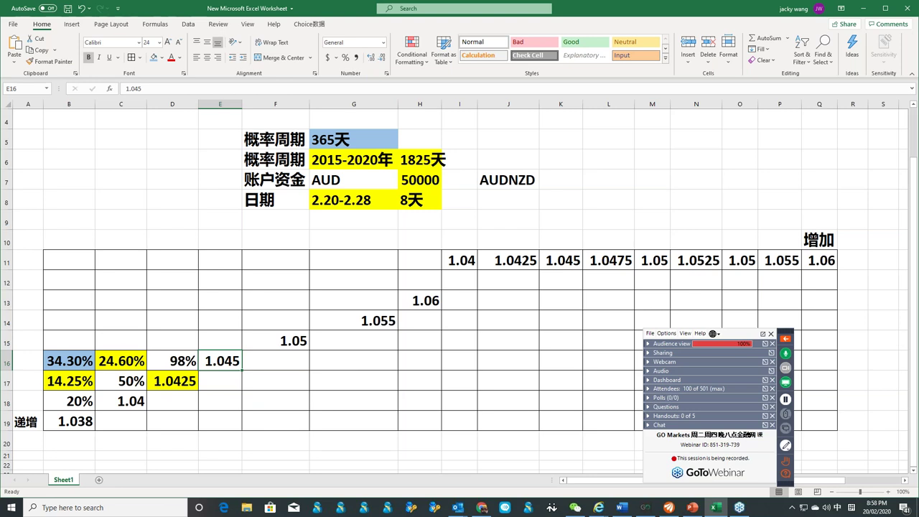
pyautogui.click(305, 358)
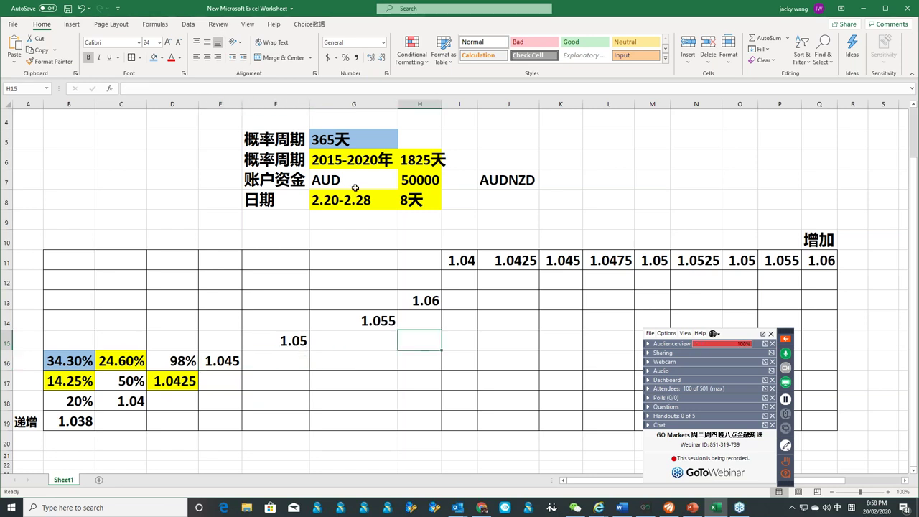
pyautogui.click(414, 181)
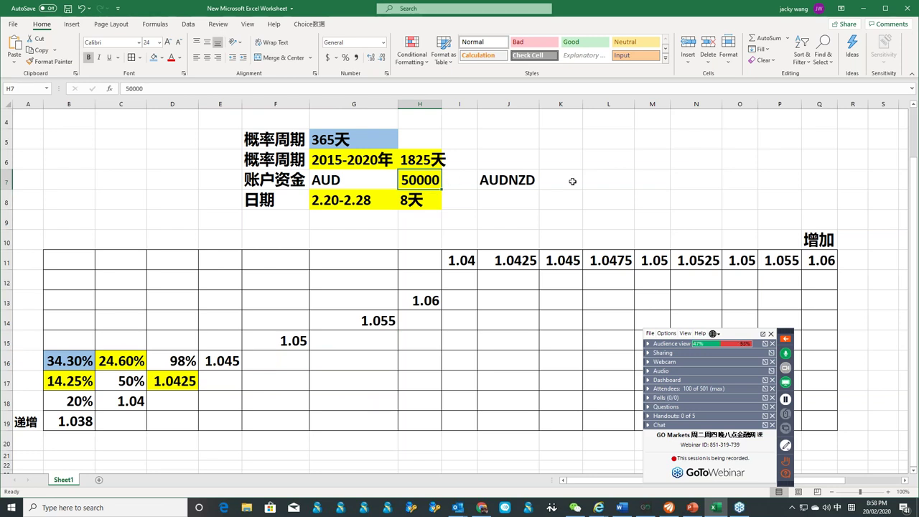
# - Enter the trade setup 1.045, 进场 and 买涨 across cells L6 to N6
pyautogui.click(605, 160)
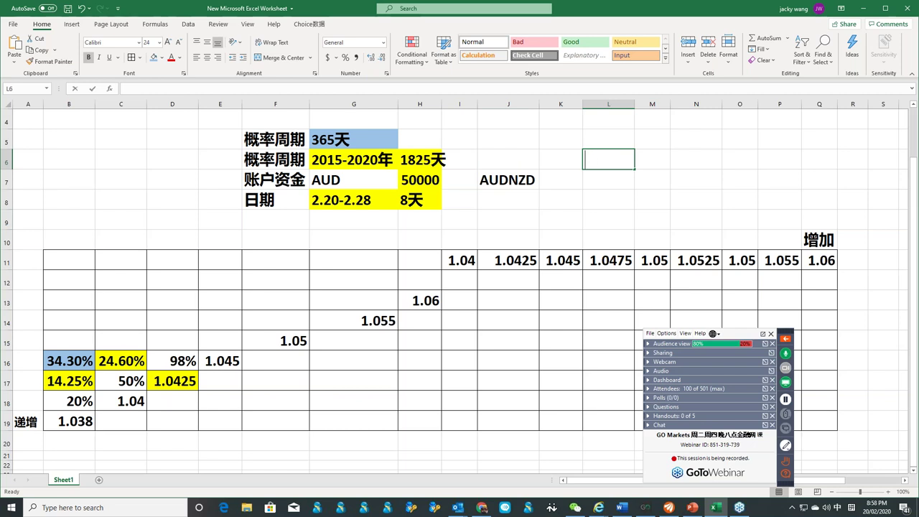
pyautogui.write('1.045')
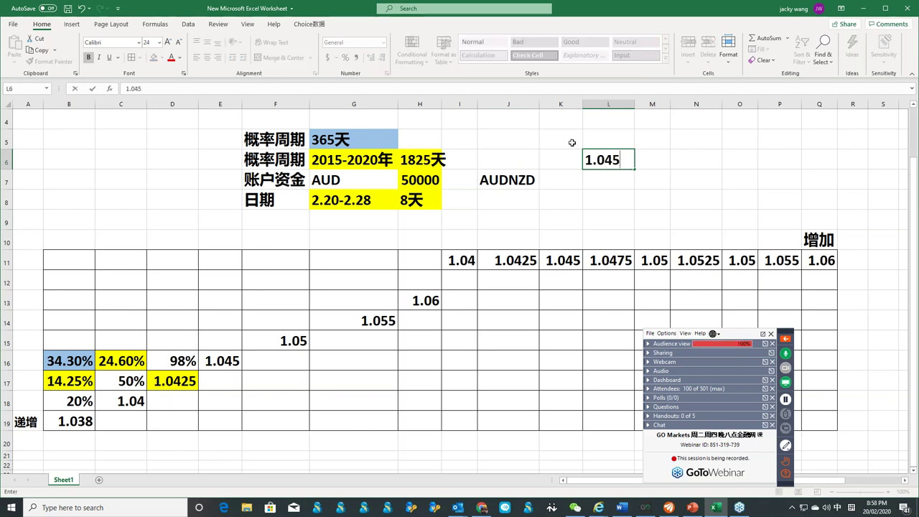
pyautogui.click(655, 159)
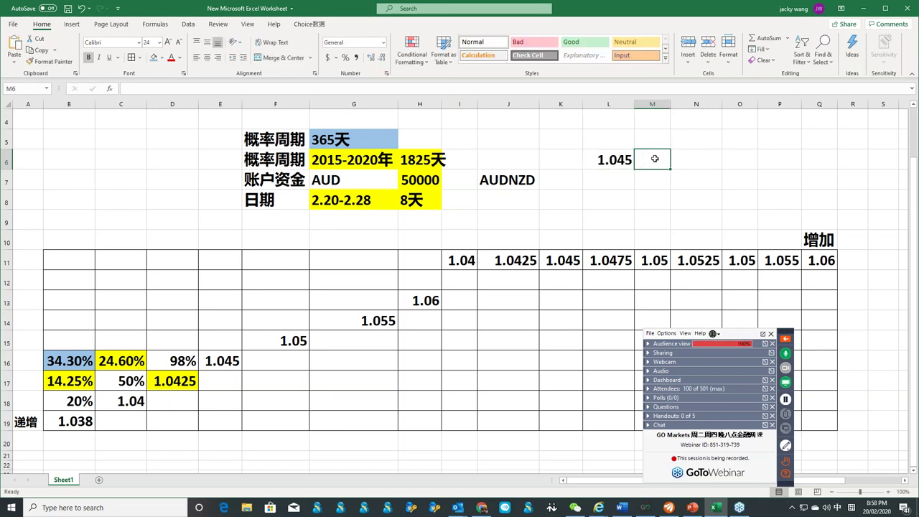
pyautogui.write('jinchang')
pyautogui.press('space')
pyautogui.press('Tab')
pyautogui.write('maizhang')
pyautogui.press('space')
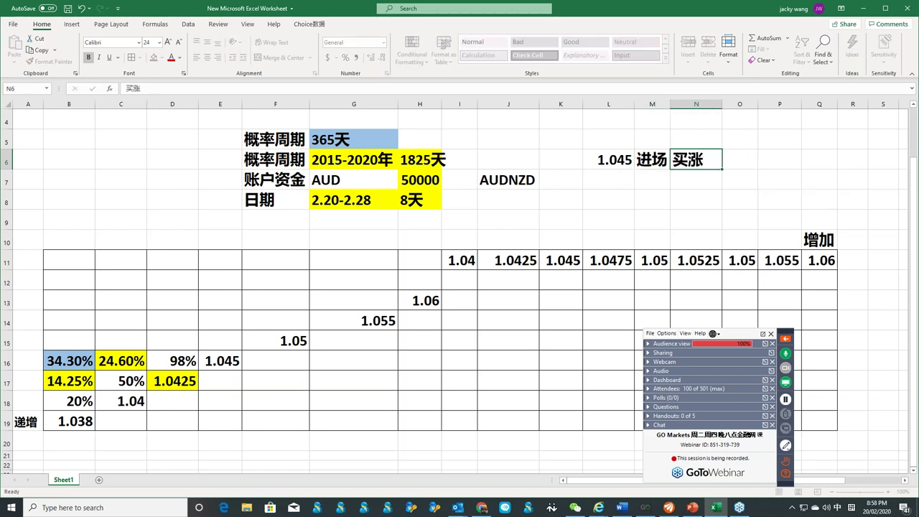
pyautogui.press('Tab')
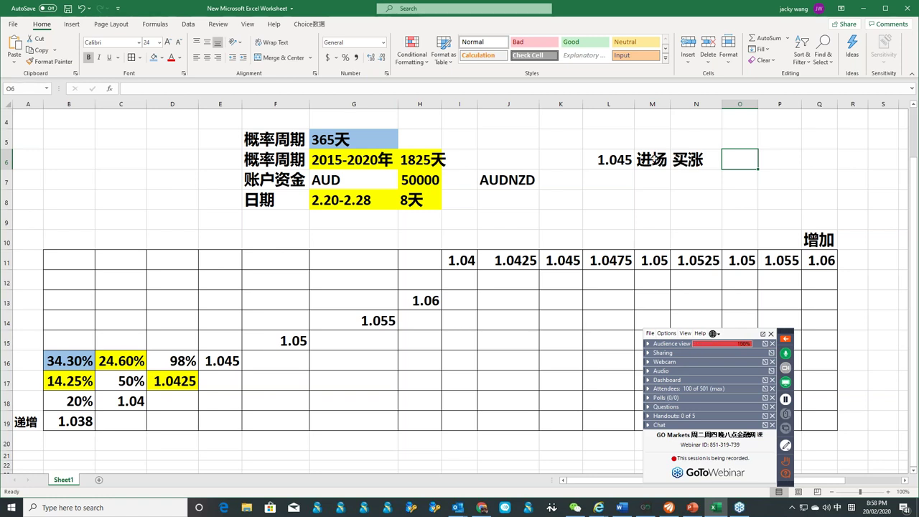
# - Add the position size 11手 in O6, beside 买涨
pyautogui.moveTo(652, 159)
pyautogui.write('1s')
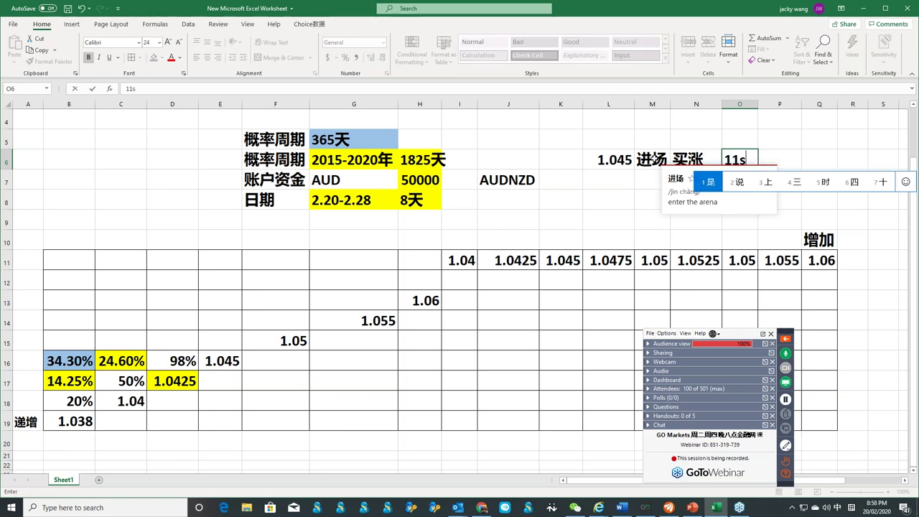
pyautogui.write('hou')
pyautogui.press('space')
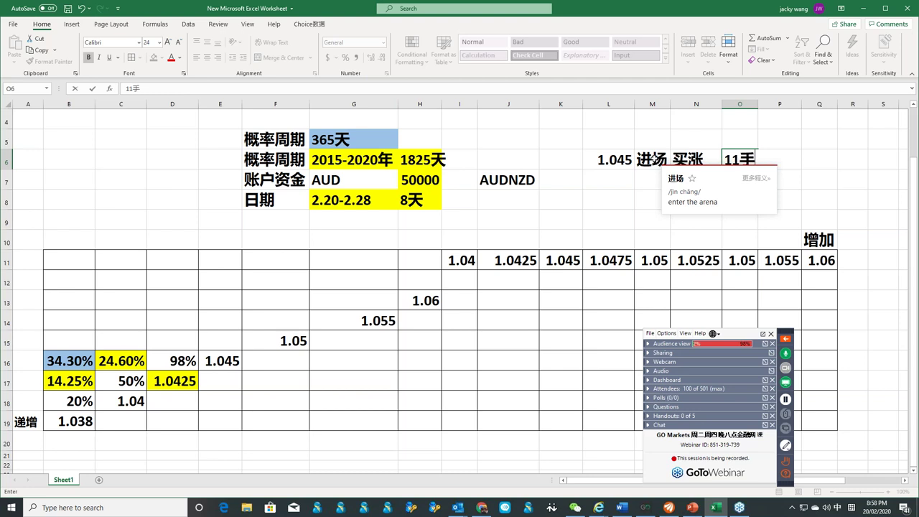
pyautogui.press('Return')
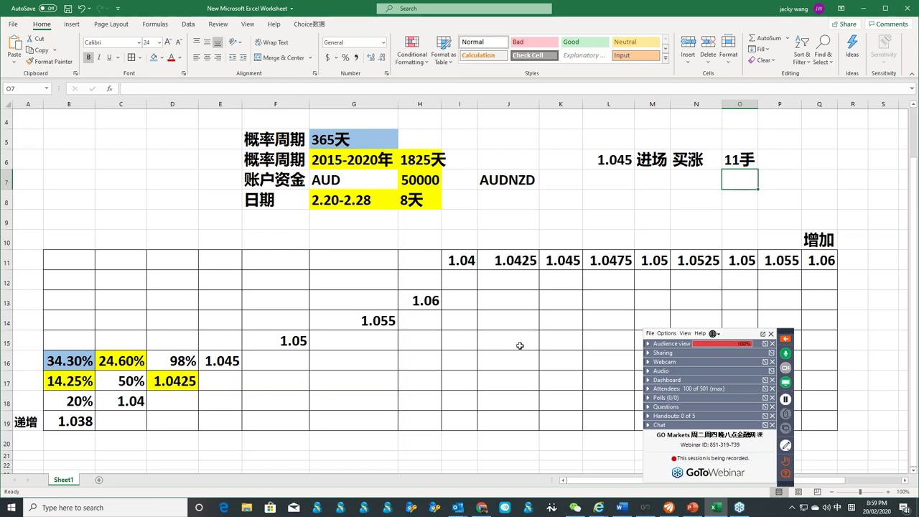
# - Label C15 above the 24.60% cell as X and F16 beside 1.045 as Y
pyautogui.click(648, 205)
pyautogui.click(614, 203)
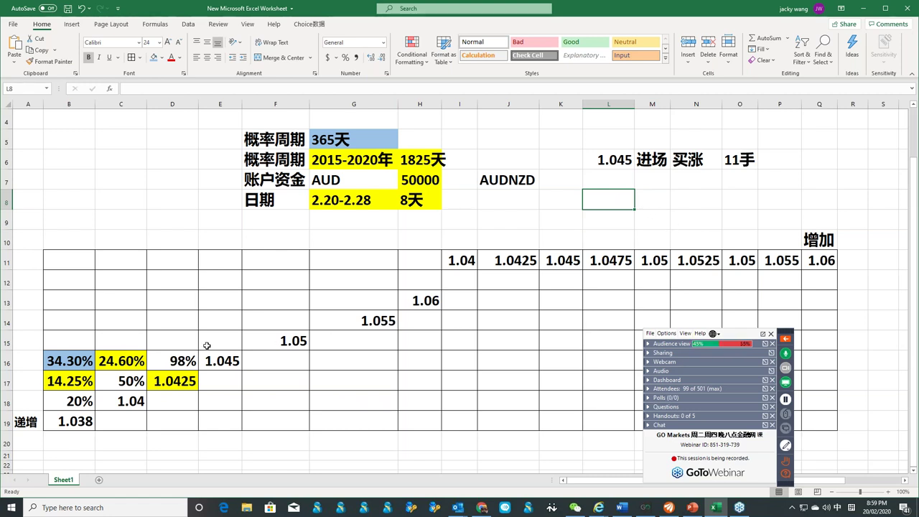
pyautogui.click(115, 366)
pyautogui.click(128, 340)
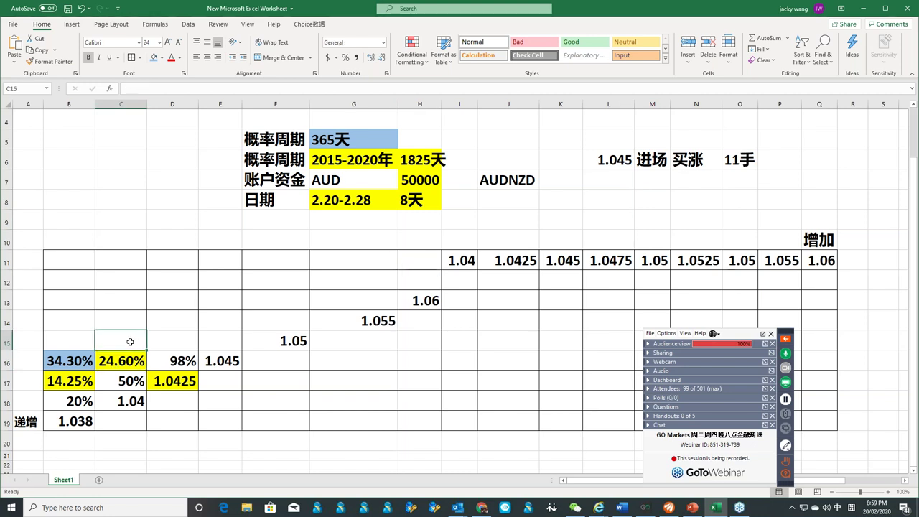
pyautogui.write('X')
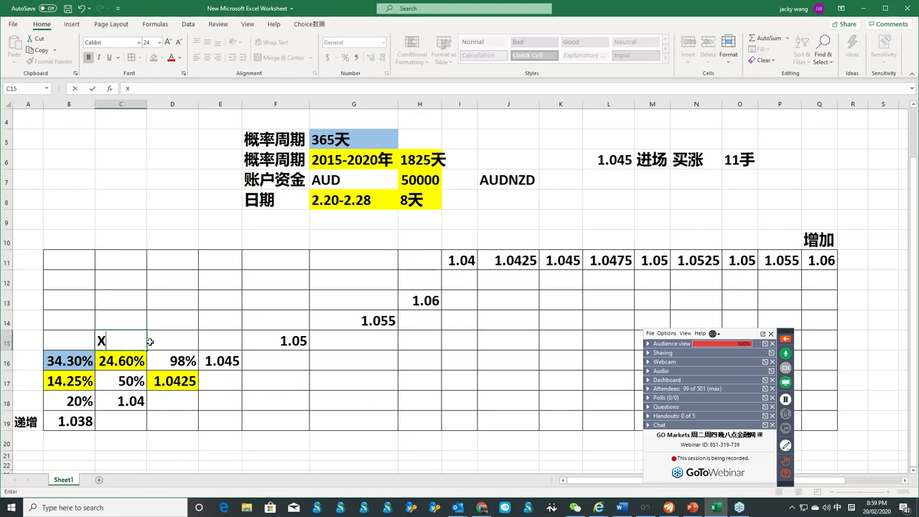
pyautogui.click(601, 201)
pyautogui.click(294, 352)
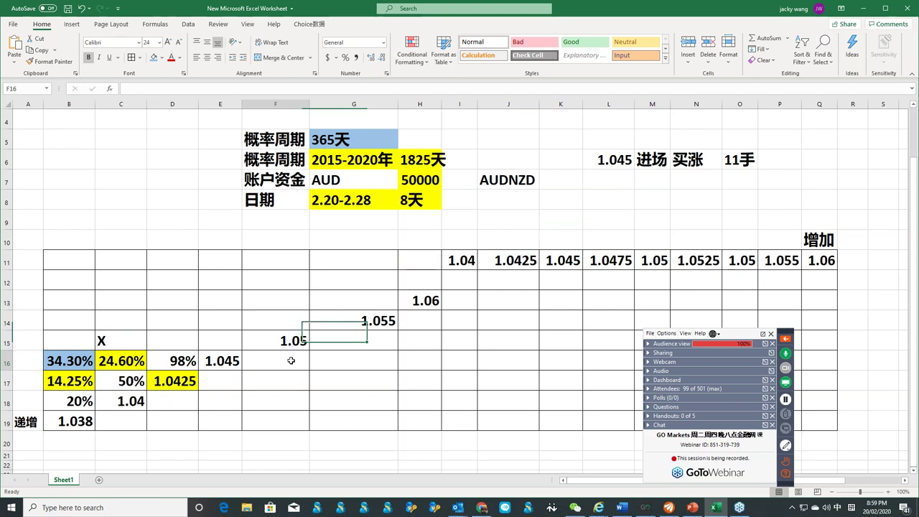
pyautogui.write('Y')
pyautogui.click(418, 260)
pyautogui.click(603, 201)
# - Extend the two variable labels to Y1 in F16 and X1 in C15
pyautogui.click(262, 366)
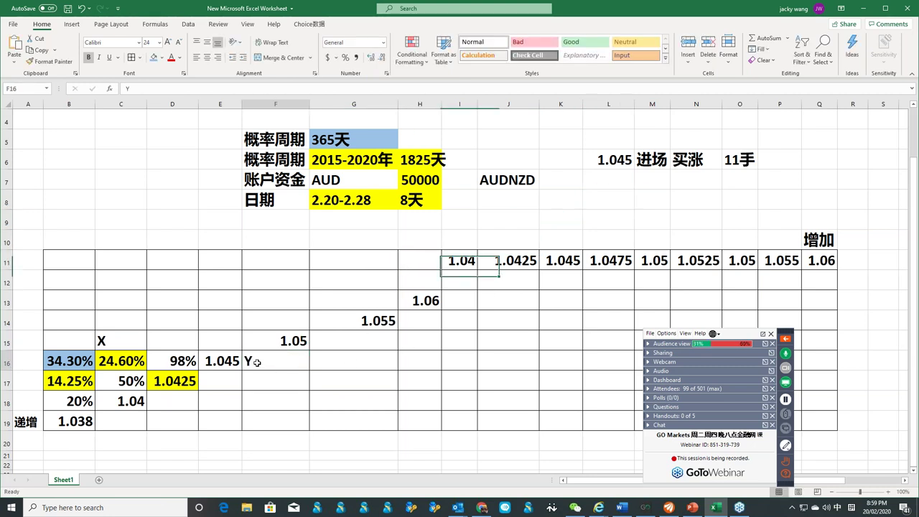
pyautogui.doubleClick(271, 365)
pyautogui.write('1')
pyautogui.doubleClick(127, 337)
pyautogui.write('1')
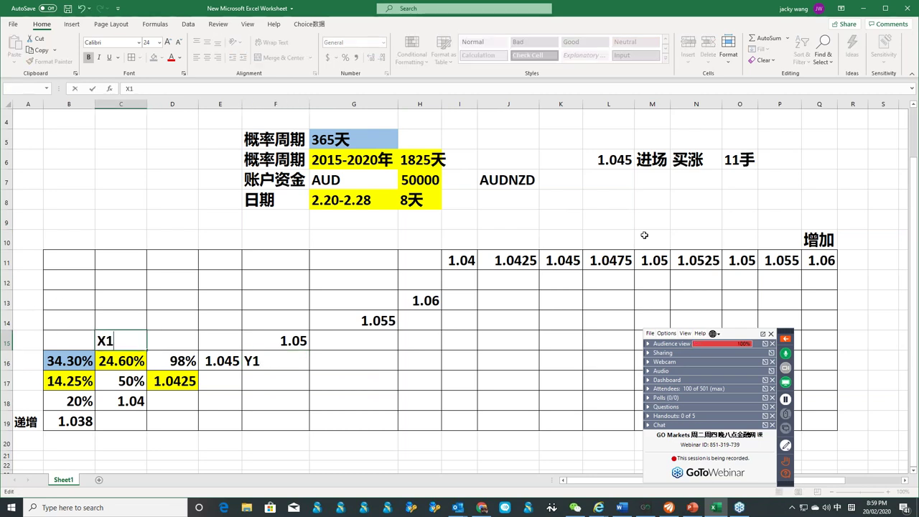
# - Write the expression X1*Y1*（1.045-1.000） as text in L8 and autofit column L to its width
pyautogui.click(617, 202)
pyautogui.write('X')
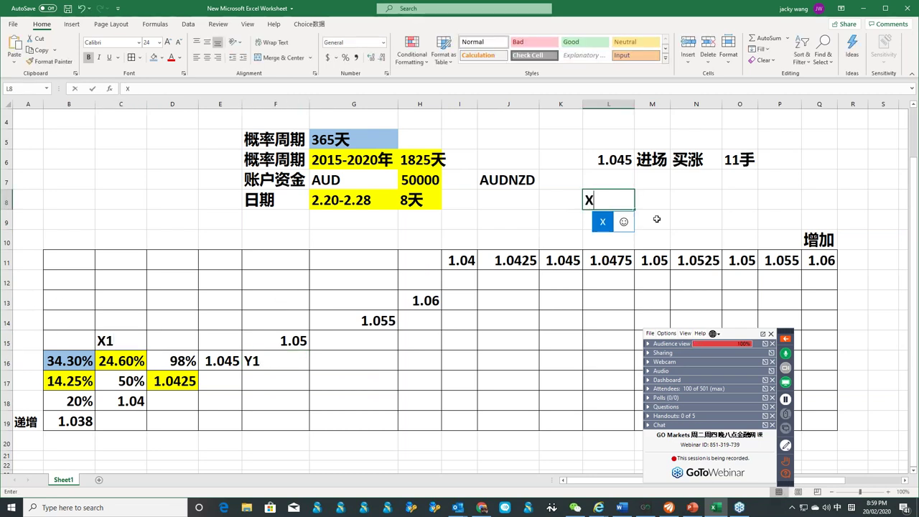
pyautogui.write('1*')
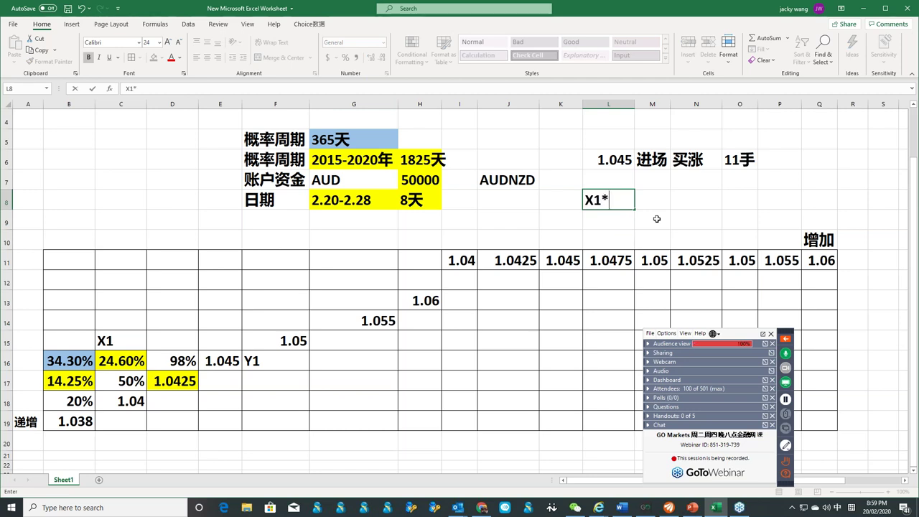
pyautogui.write('Y1')
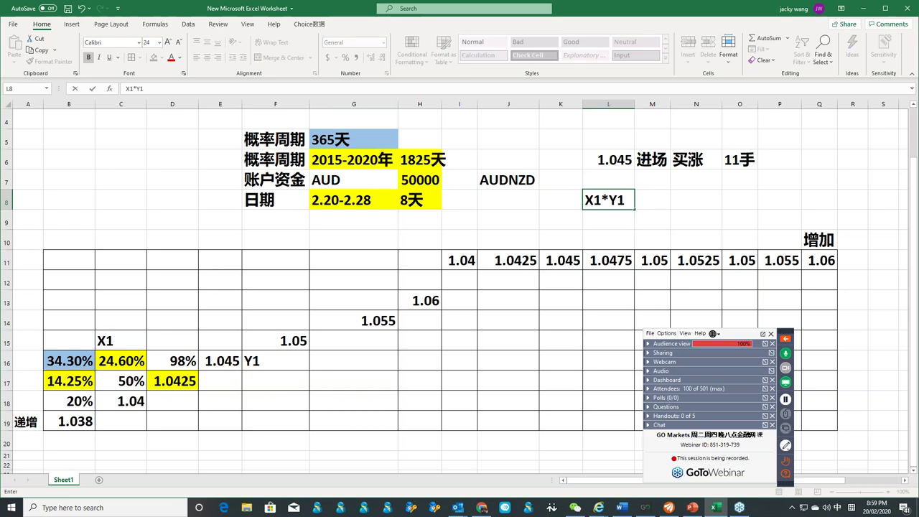
pyautogui.write('*')
pyautogui.write('.045-1.000)')
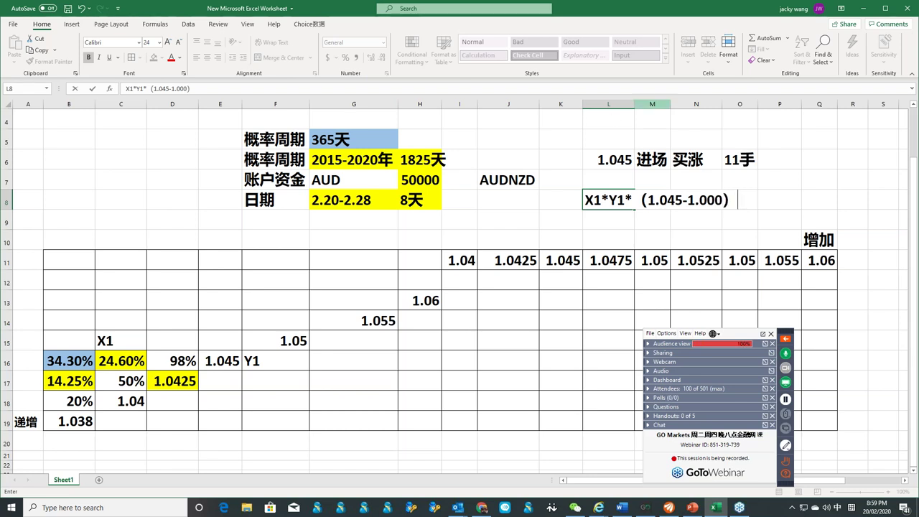
pyautogui.click(653, 104)
pyautogui.doubleClick(634, 104)
pyautogui.click(707, 190)
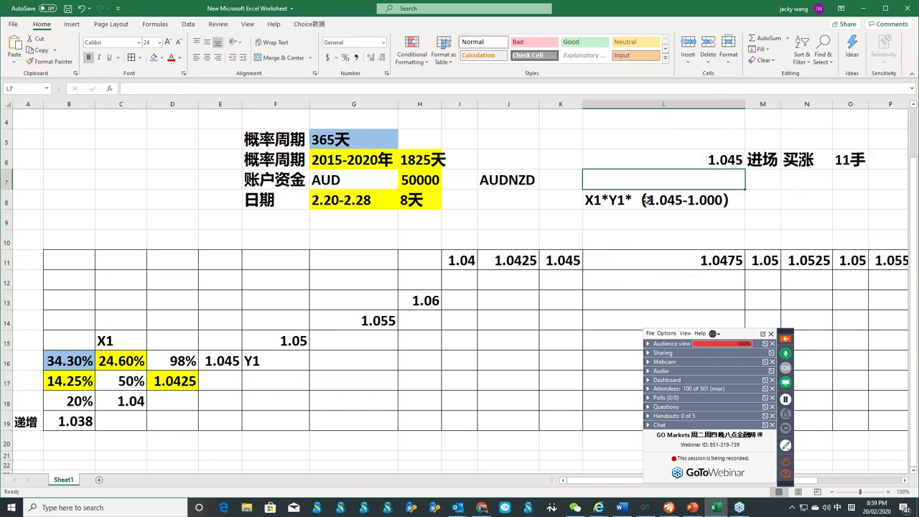
# - Fill the expression cell L8 with yellow and append *10万 to its text
pyautogui.click(164, 58)
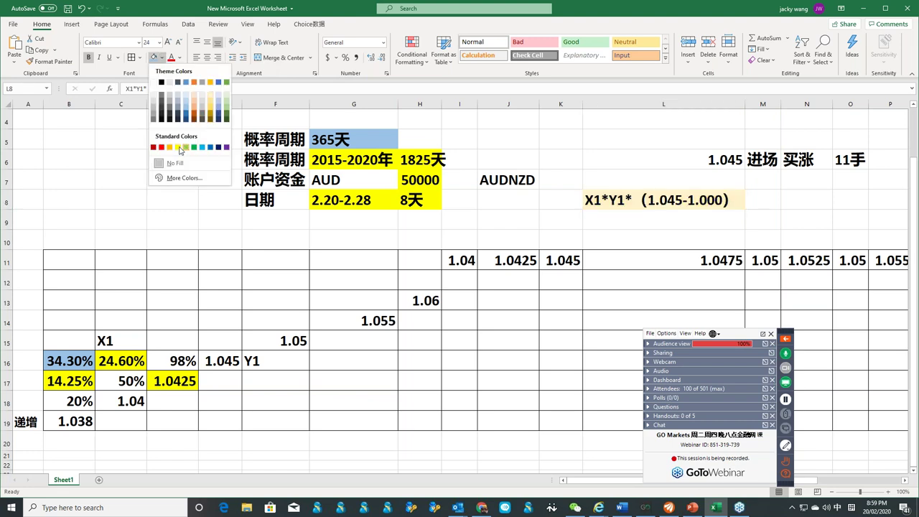
pyautogui.click(178, 147)
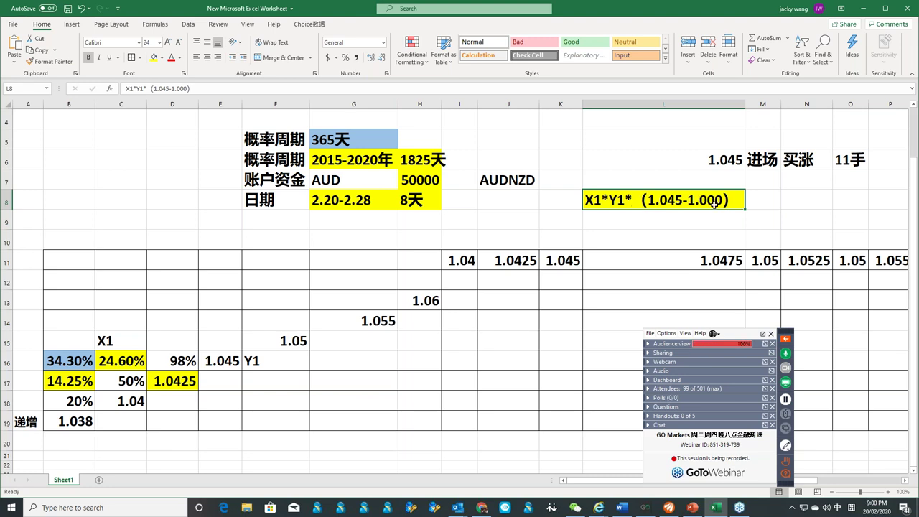
pyautogui.moveTo(716, 202)
pyautogui.doubleClick(733, 201)
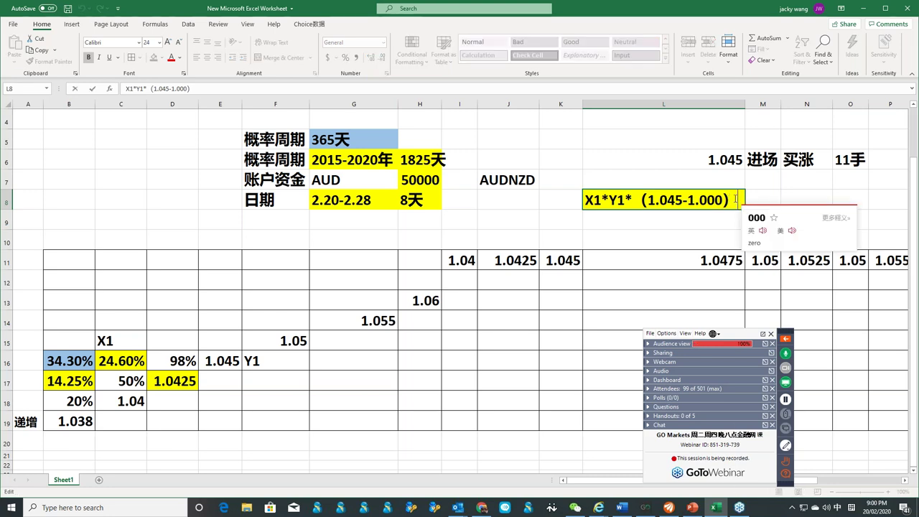
pyautogui.write('*10wan')
pyautogui.press('space')
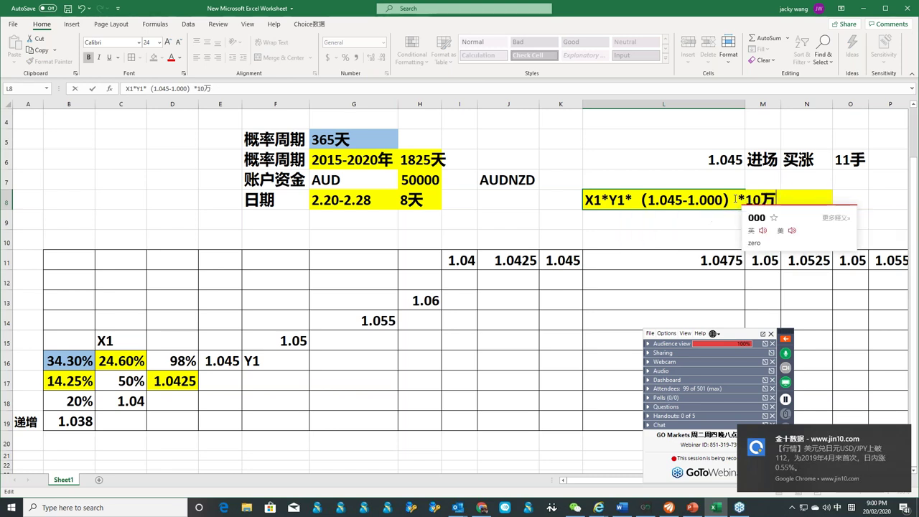
pyautogui.press('Return')
pyautogui.press('Return')
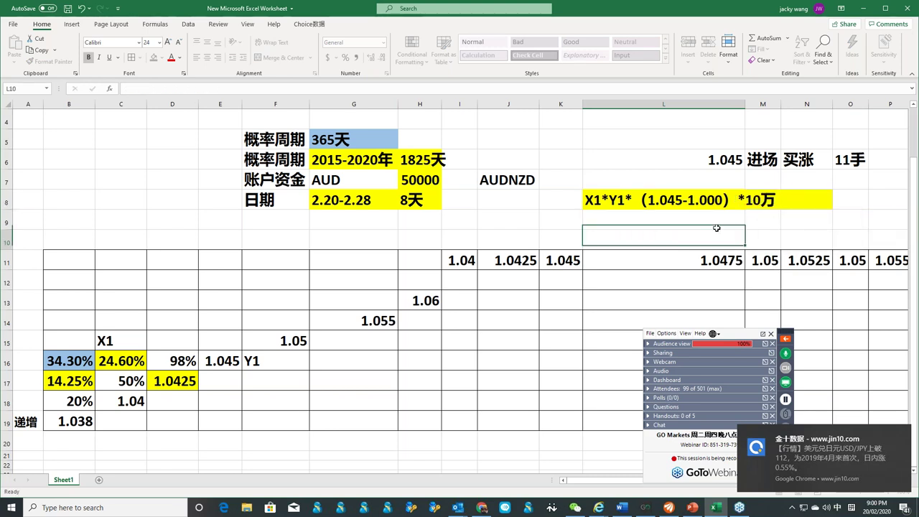
# - Color only the X1 part of the expression in L8 red
pyautogui.click(607, 204)
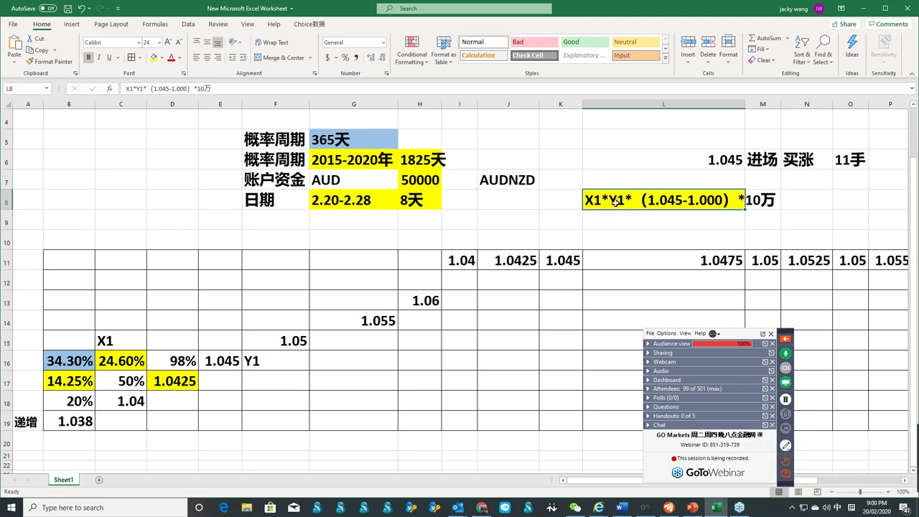
pyautogui.doubleClick(606, 203)
pyautogui.moveTo(602, 201); pyautogui.dragTo(584, 201)
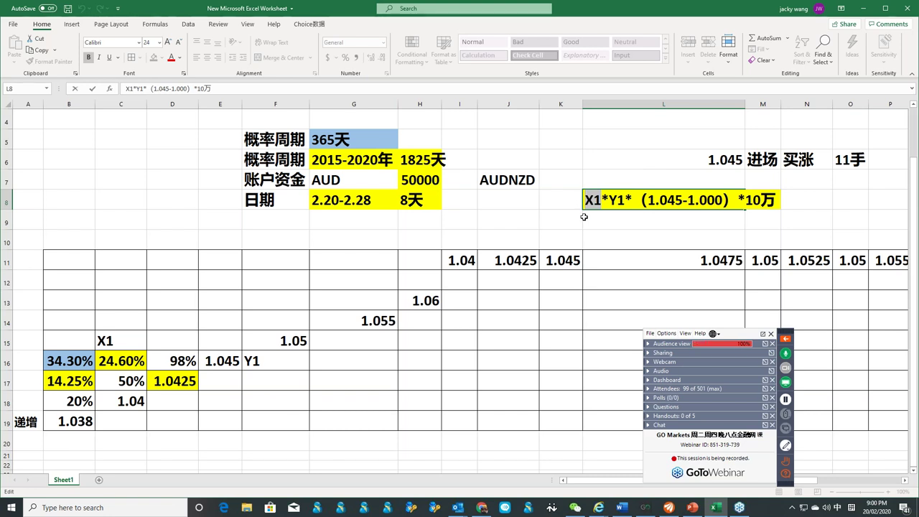
pyautogui.press('Return')
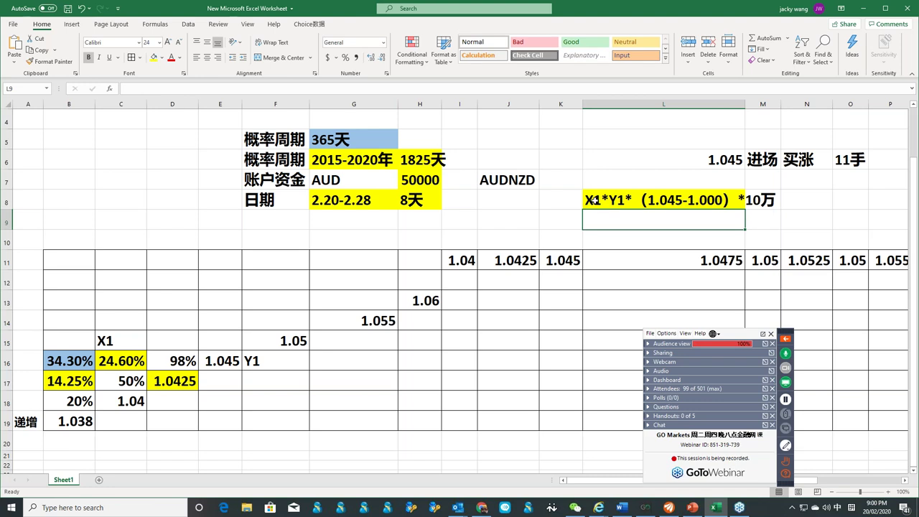
pyautogui.press('Up')
pyautogui.doubleClick(601, 200)
pyautogui.hotkey('shift', 'Home')
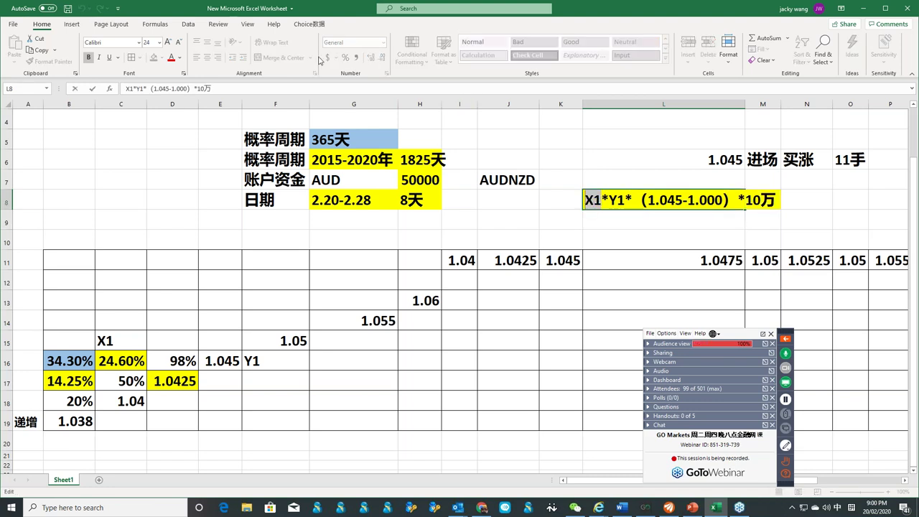
pyautogui.click(170, 58)
pyautogui.click(646, 222)
# - Widen column L so the full expression in L8 fits inside its cell
pyautogui.click(613, 201)
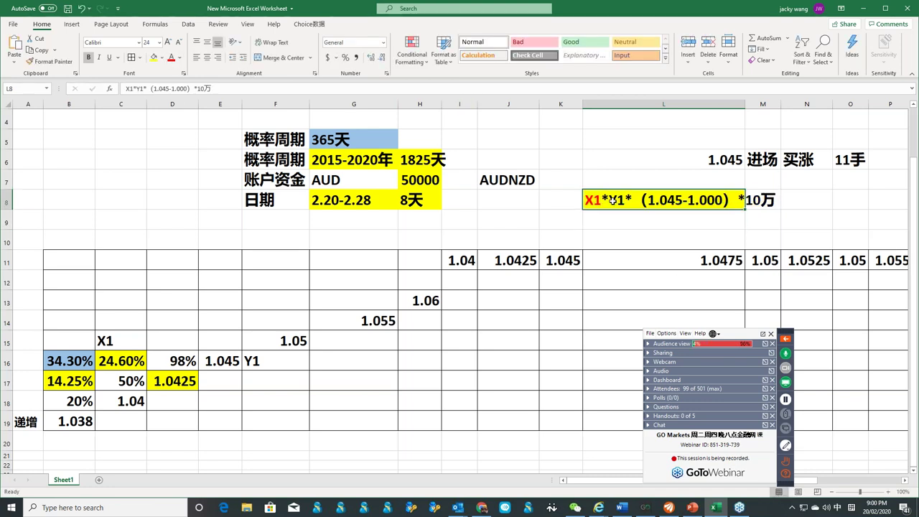
pyautogui.doubleClick(616, 200)
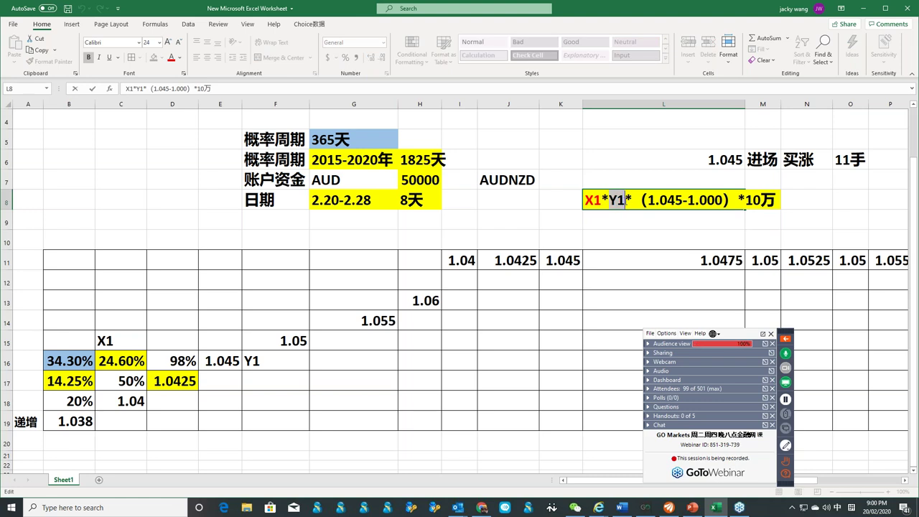
pyautogui.click(673, 231)
pyautogui.click(711, 201)
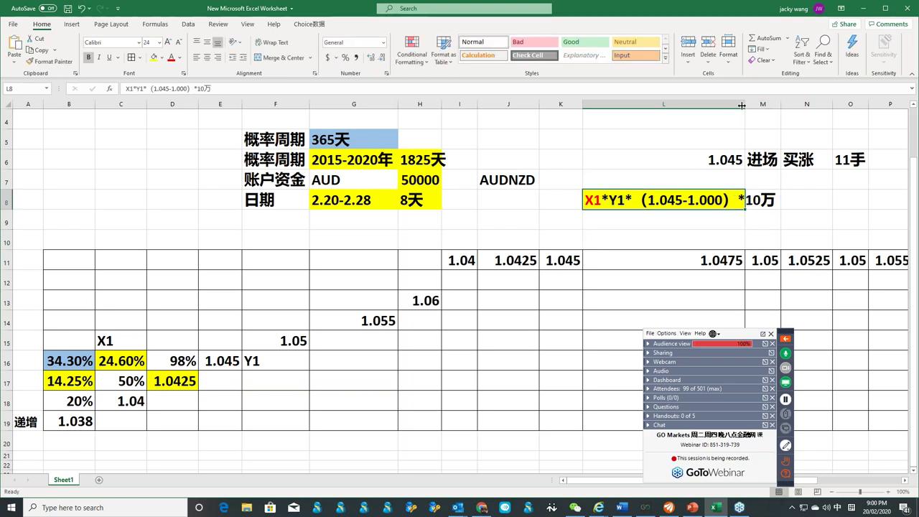
pyautogui.moveTo(742, 106); pyautogui.dragTo(785, 106)
# - Append =50000 to the end of the expression in L8
pyautogui.click(311, 88)
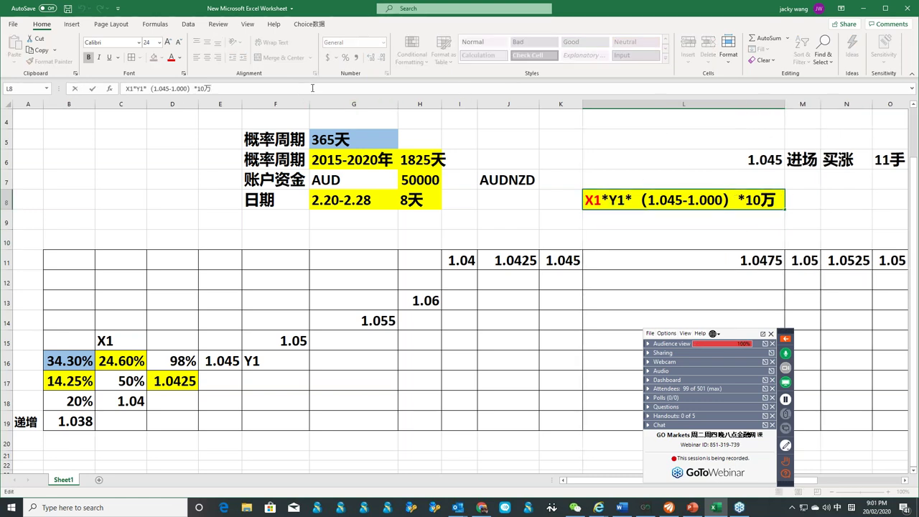
pyautogui.write('=')
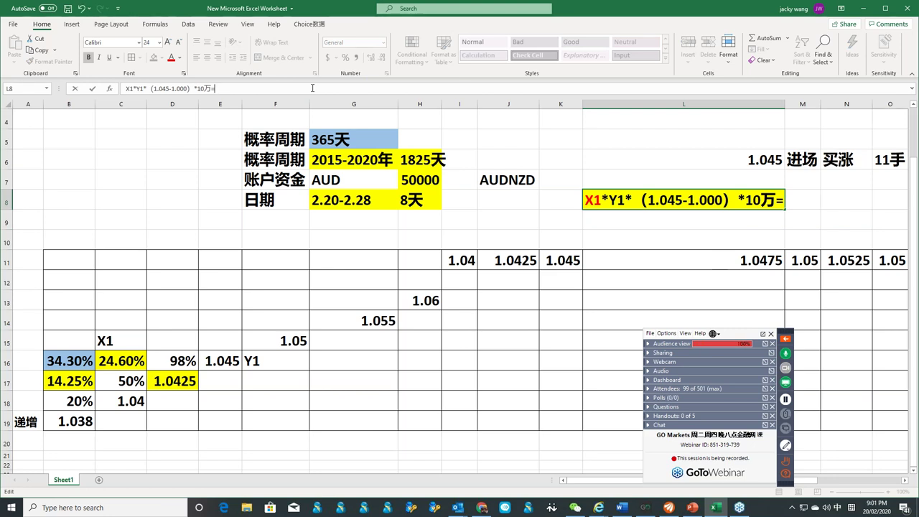
pyautogui.write('5000')
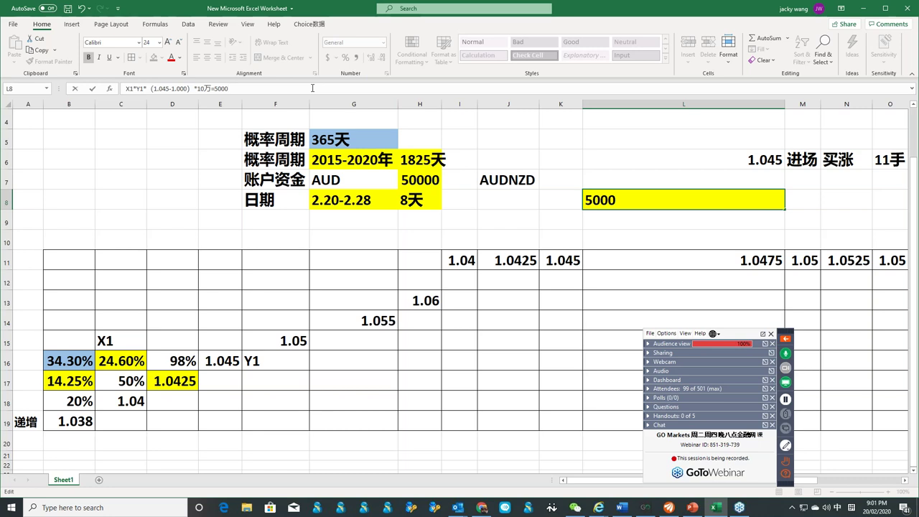
pyautogui.write('0')
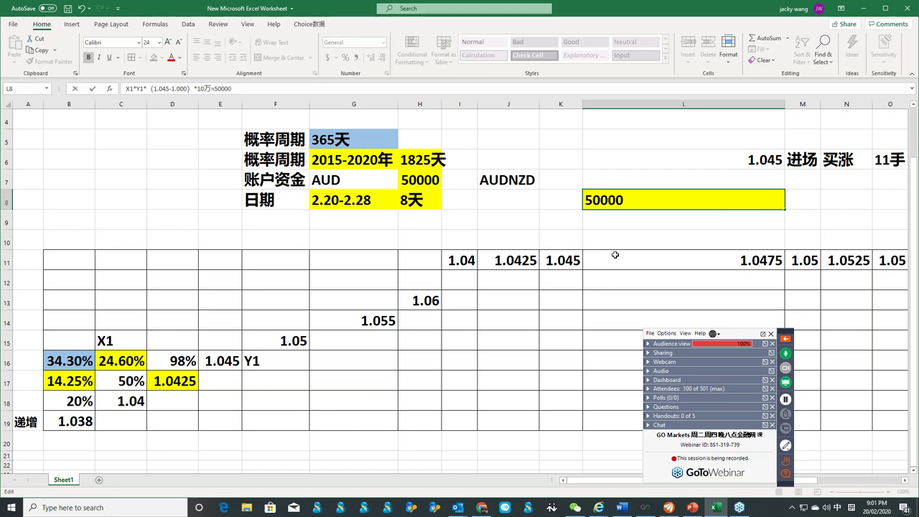
pyautogui.click(623, 298)
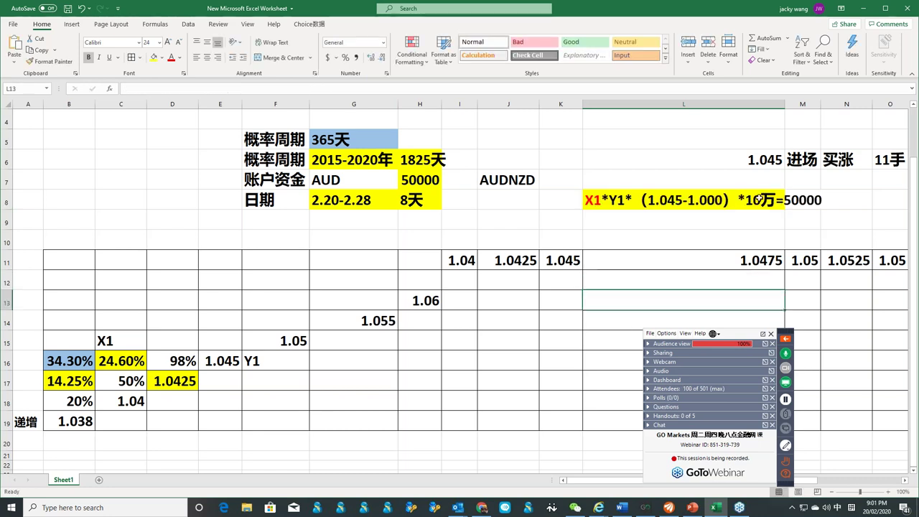
pyautogui.click(616, 201)
pyautogui.doubleClick(616, 200)
pyautogui.doubleClick(616, 200)
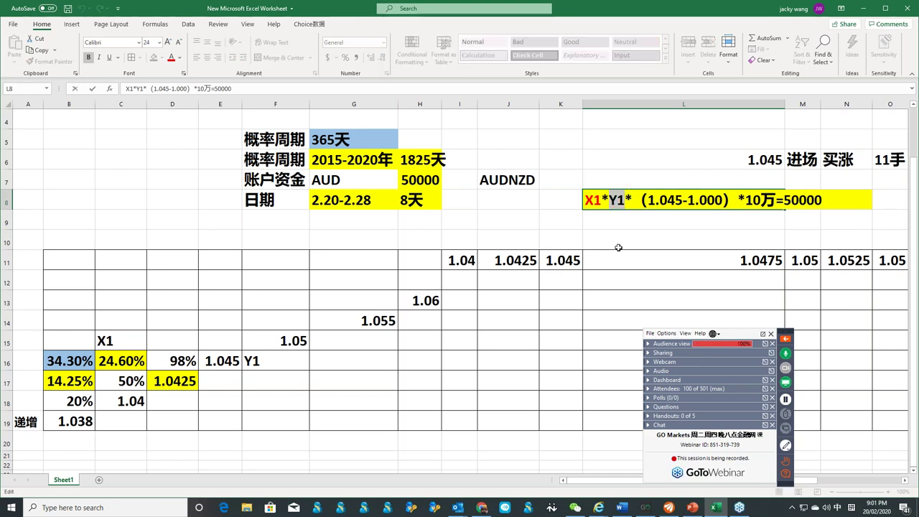
pyautogui.press('Return')
pyautogui.press('Right')
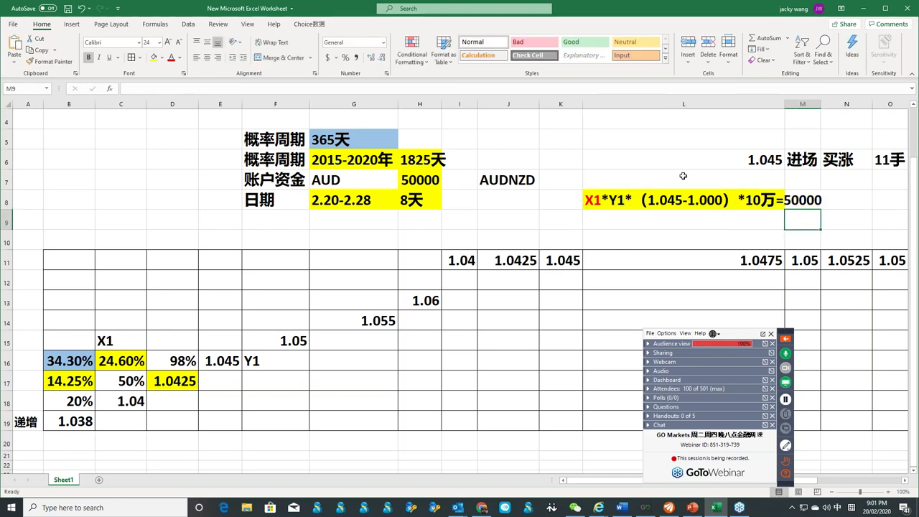
pyautogui.click(689, 198)
pyautogui.click(680, 221)
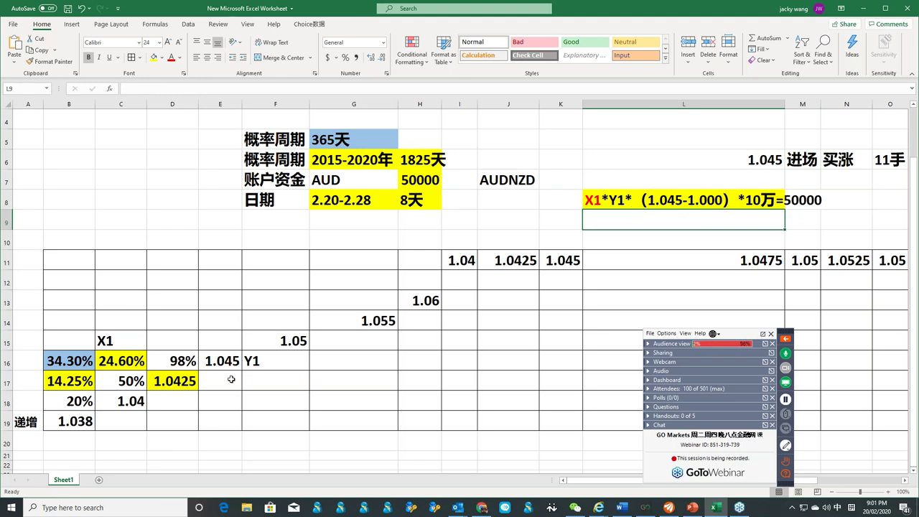
pyautogui.click(267, 385)
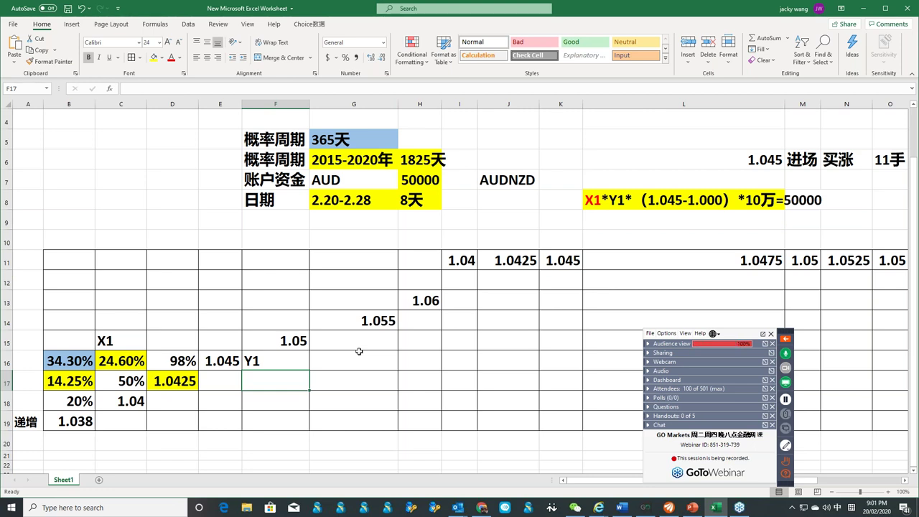
# - Remove the =50000 ending from the expression in L8
pyautogui.click(610, 199)
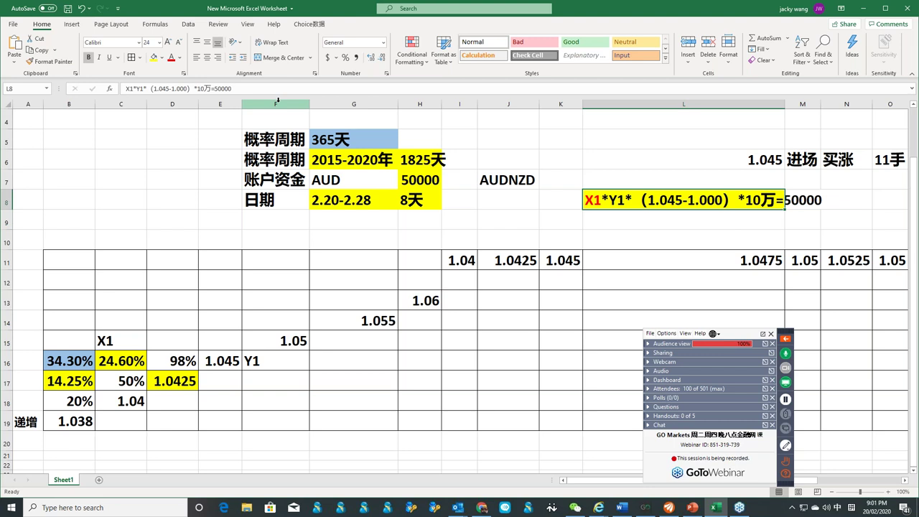
pyautogui.moveTo(234, 89); pyautogui.dragTo(213, 89)
pyautogui.press('BackSpace')
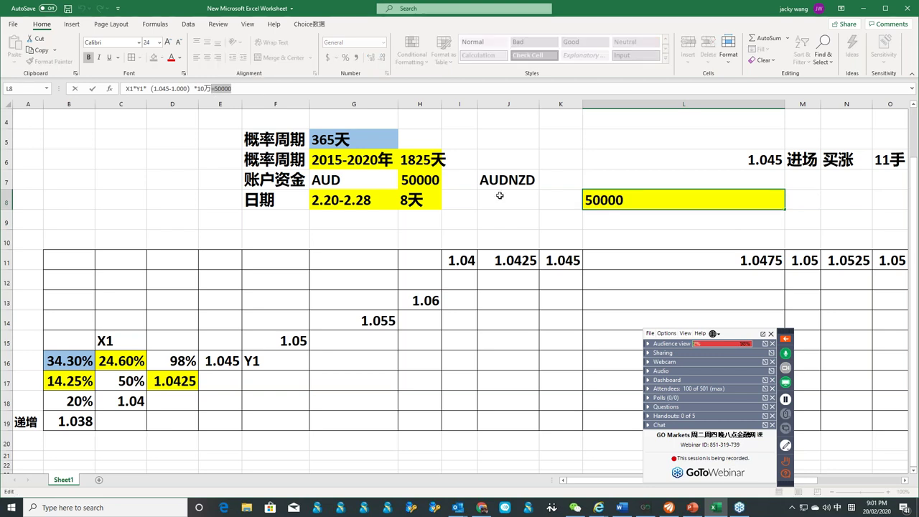
pyautogui.press('Return')
# - Repeat the L8 expression in L9 with the variables changed to X2 and Y2, giving X2*Y2*（1.045-1.000）*10万
pyautogui.write('X1*Y1*（1.045-1.000）*10万')
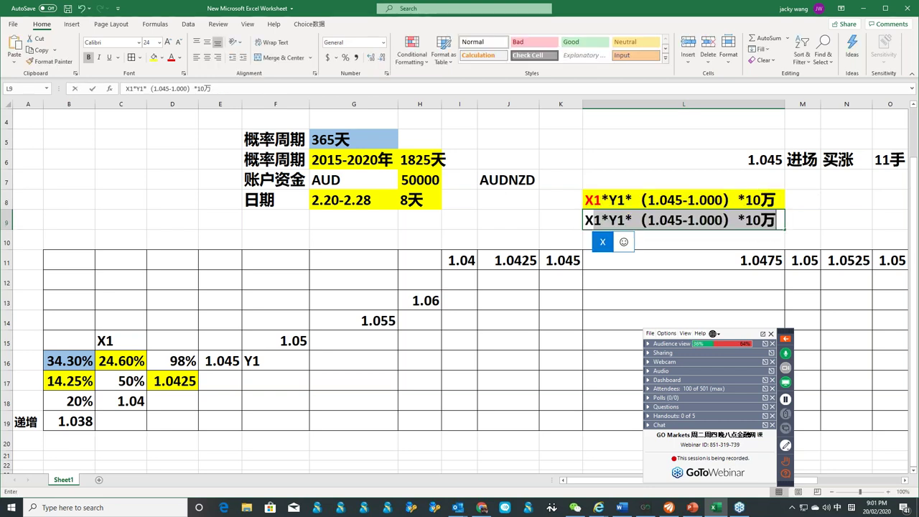
pyautogui.press('Return')
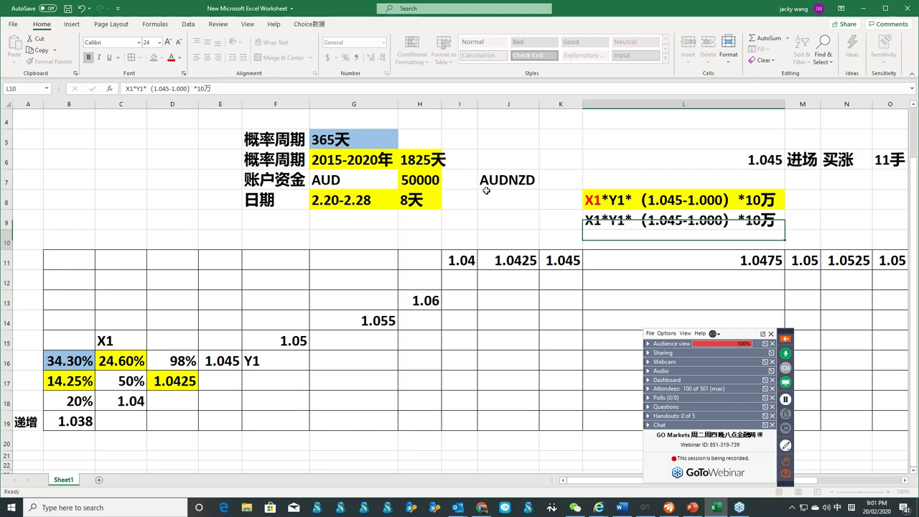
pyautogui.press('Up')
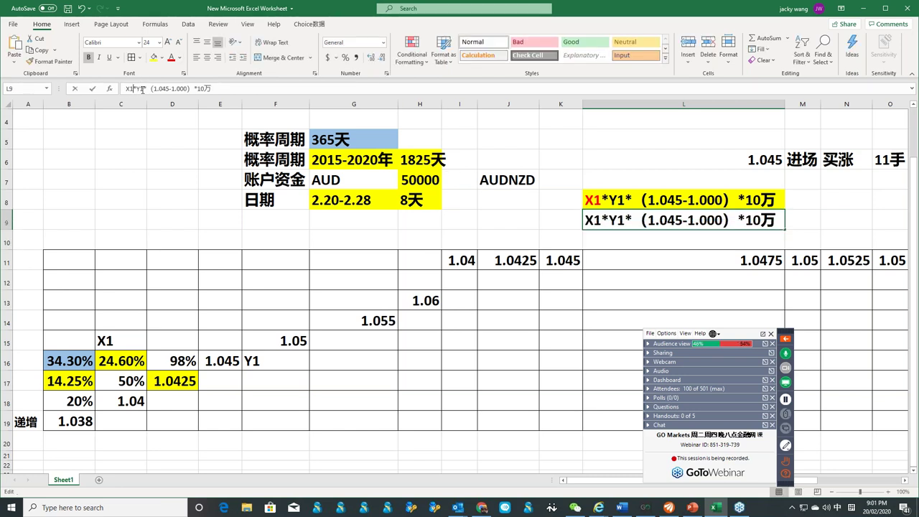
pyautogui.click(136, 89)
pyautogui.press('BackSpace')
pyautogui.write('2')
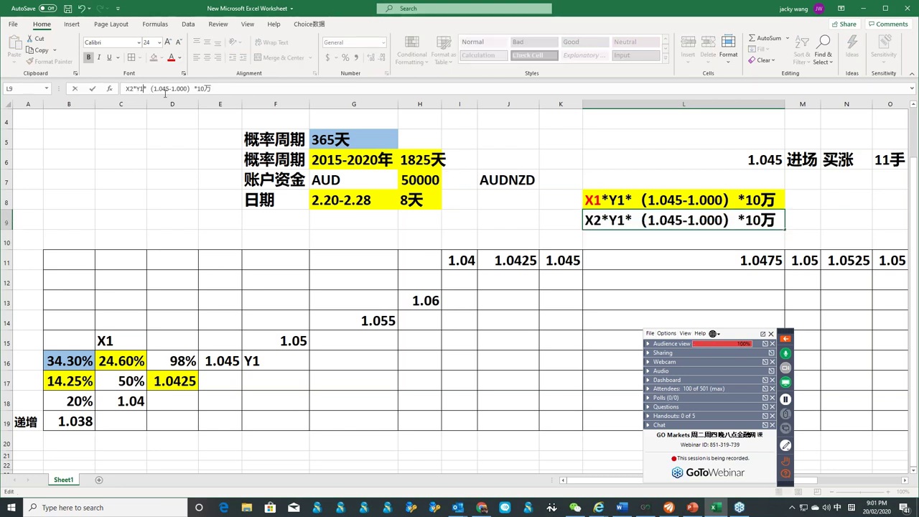
pyautogui.press('Delete')
pyautogui.write('2')
# - Change the entry price inside the brackets of the L9 expression to 1.0425
pyautogui.click(655, 247)
pyautogui.click(677, 221)
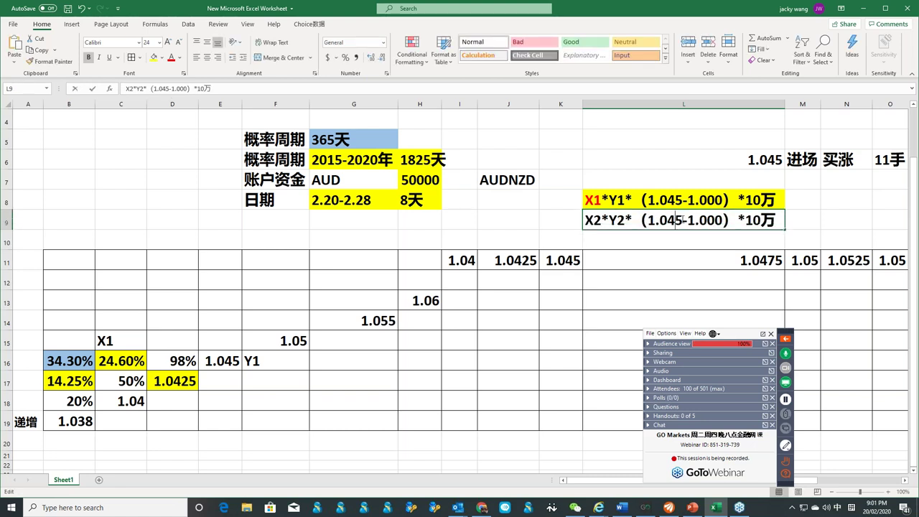
pyautogui.press('BackSpace')
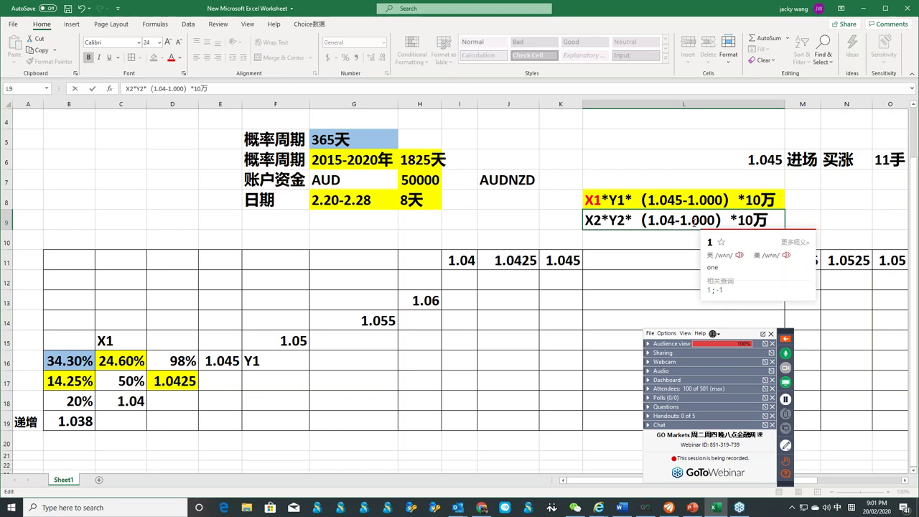
pyautogui.write('25')
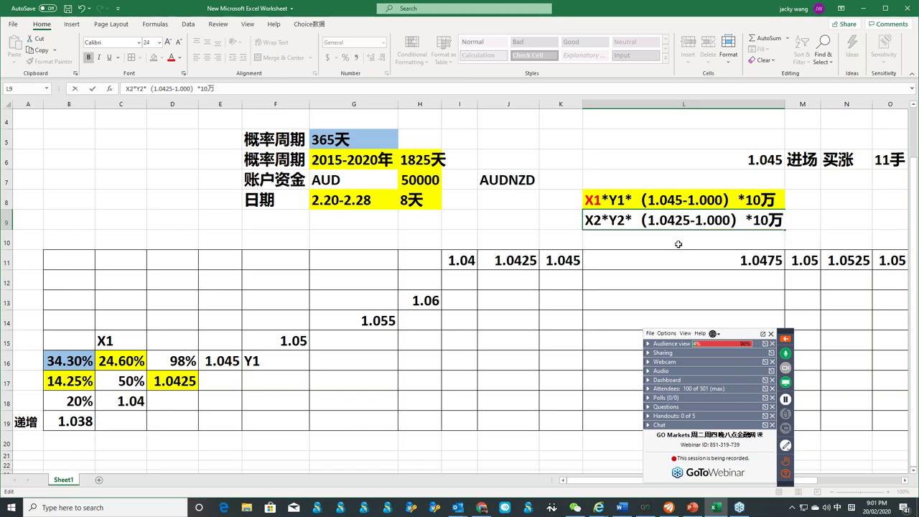
pyautogui.click(678, 245)
pyautogui.click(776, 225)
pyautogui.click(730, 196)
pyautogui.click(764, 224)
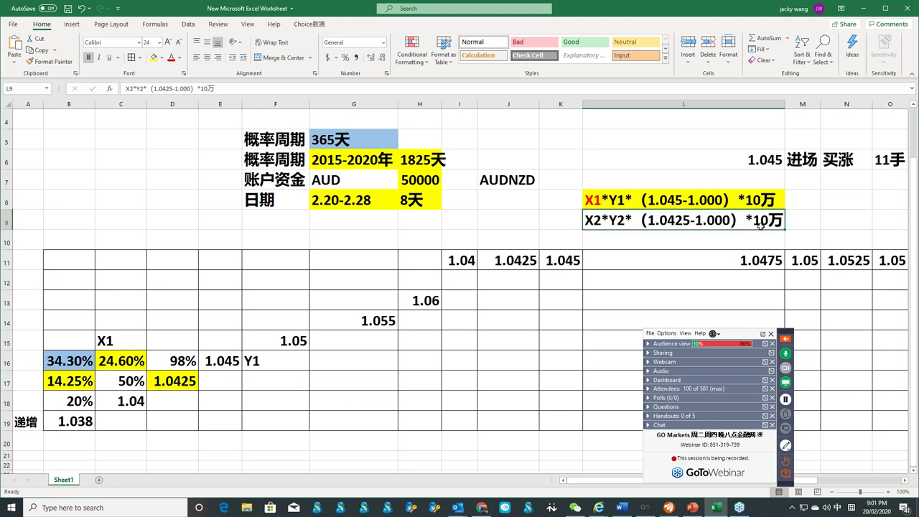
pyautogui.click(727, 246)
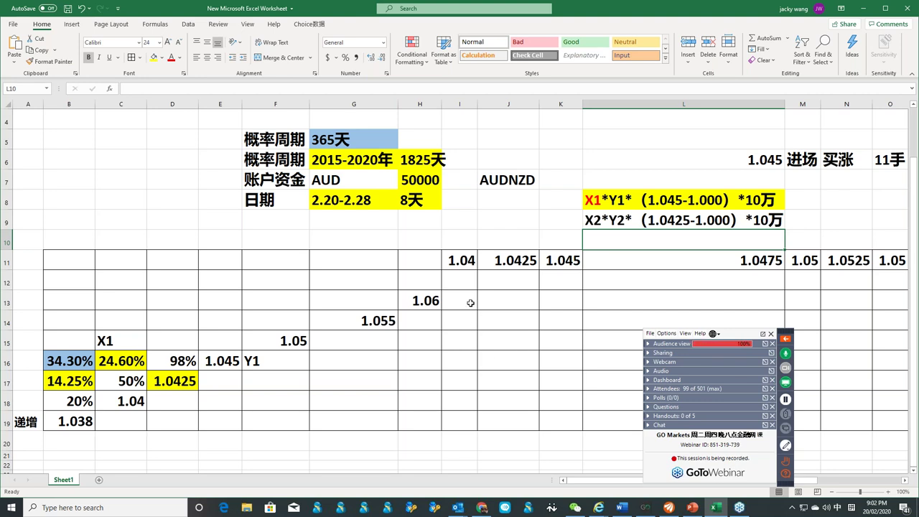
pyautogui.moveTo(506, 285); pyautogui.dragTo(665, 285)
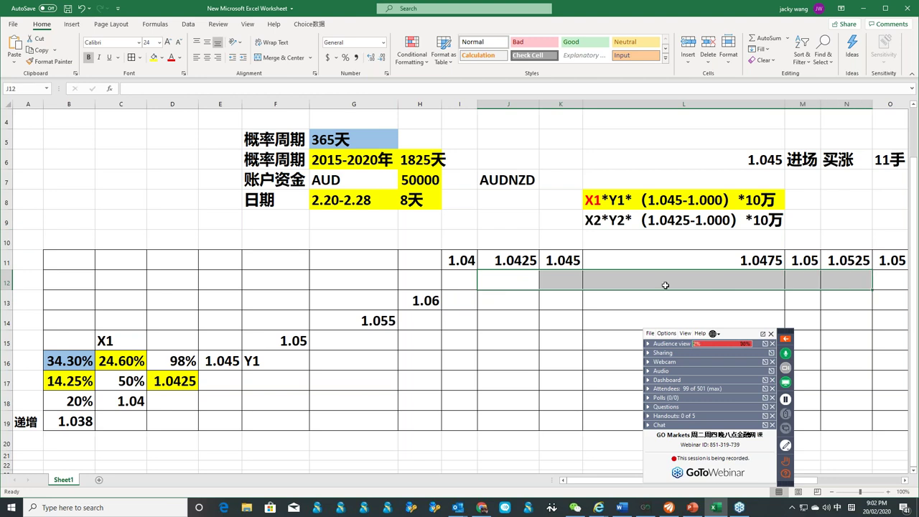
pyautogui.click(594, 294)
pyautogui.click(808, 241)
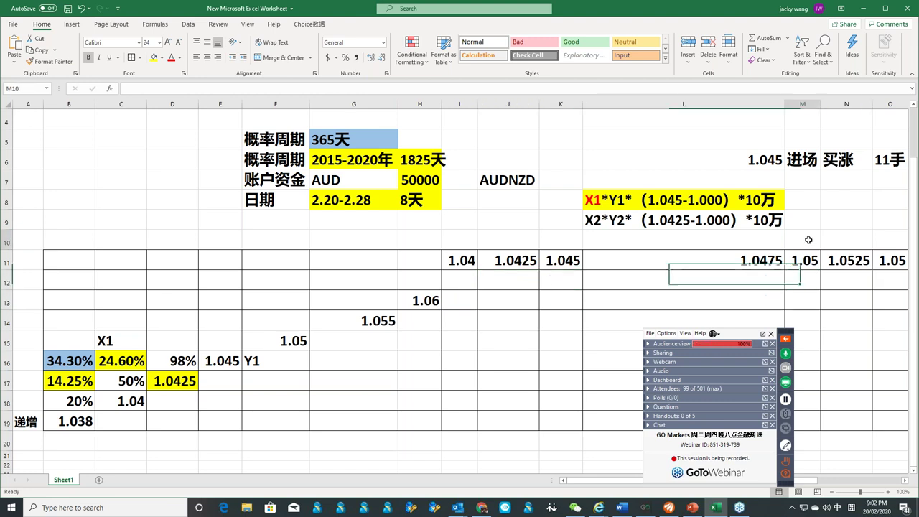
# - Fill the price-level cells I11:N11, from 1.04 to 1.0525, with blue
pyautogui.moveTo(460, 261); pyautogui.dragTo(848, 264)
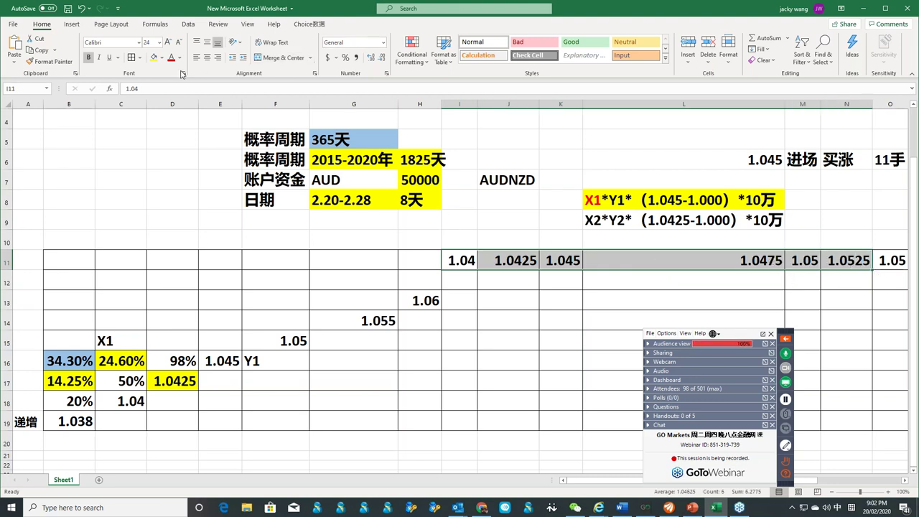
pyautogui.click(162, 58)
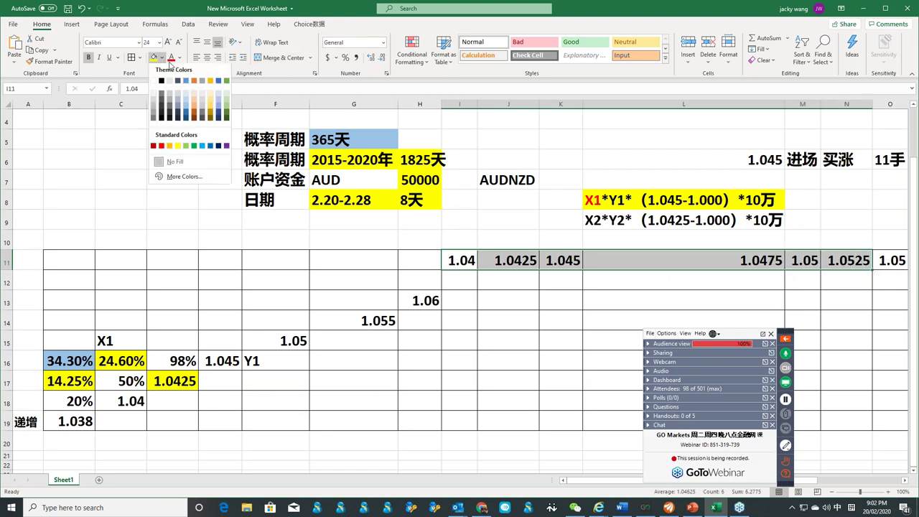
pyautogui.click(186, 80)
pyautogui.moveTo(625, 276); pyautogui.dragTo(877, 291)
pyautogui.click(763, 264)
pyautogui.moveTo(763, 264)
pyautogui.mouseDown()
pyautogui.moveTo(668, 265)
pyautogui.moveTo(763, 264)
pyautogui.mouseUp()
pyautogui.click(803, 264)
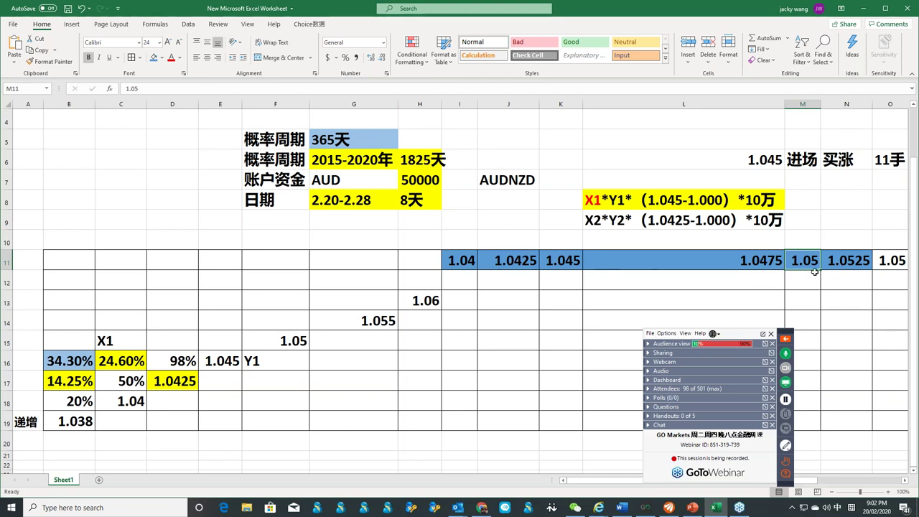
pyautogui.press('Up')
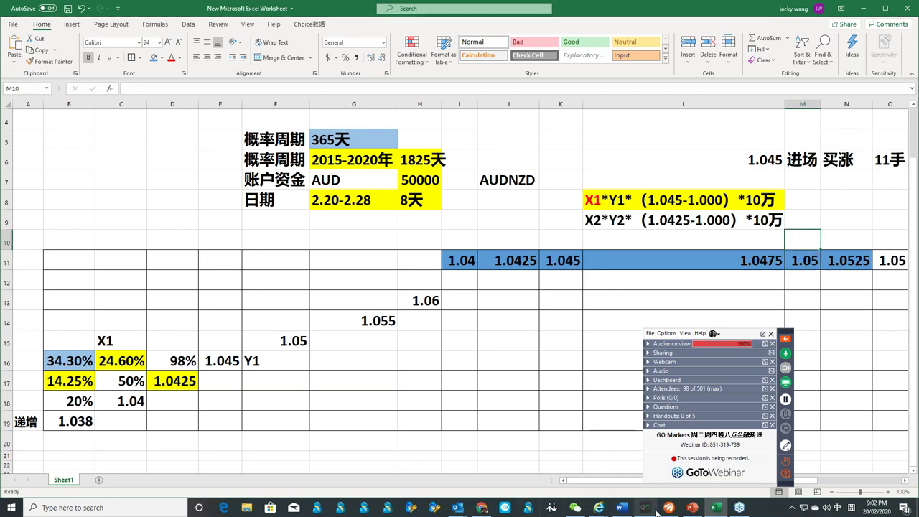
# - Switch to the MetaTrader window to check the AUDNZD daily chart, and return to the Excel worksheet
pyautogui.hotkey('alt', 'Tab')
pyautogui.hotkey('alt', 'Tab')
pyautogui.hotkey('alt', 'Tab')
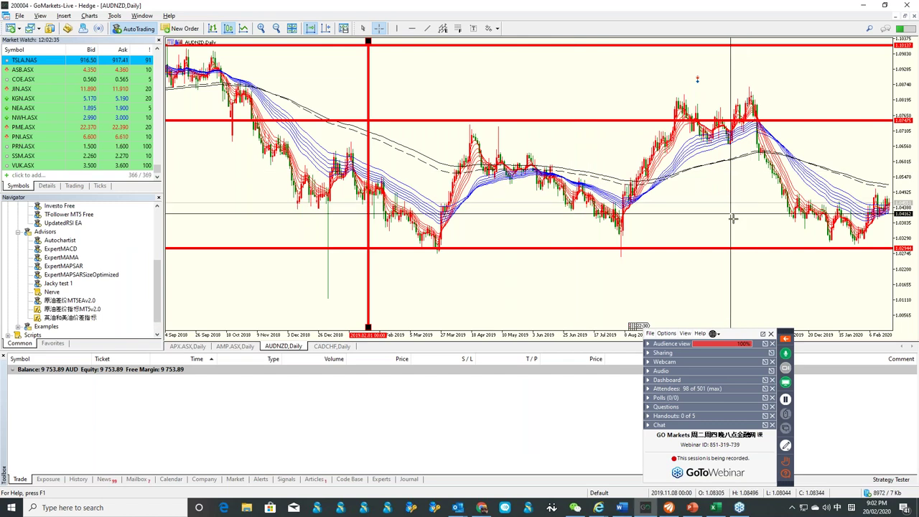
pyautogui.press('Escape')
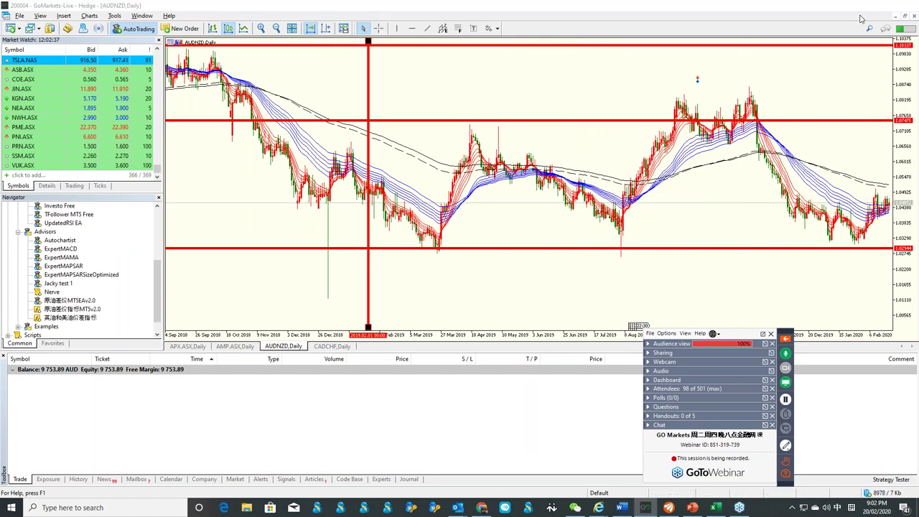
pyautogui.hotkey('alt', 'Tab')
pyautogui.hotkey('alt', 'Tab')
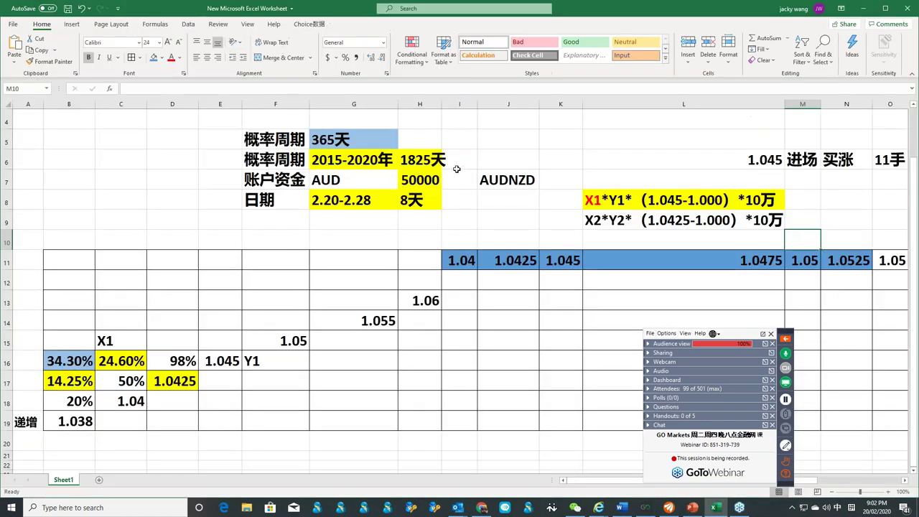
pyautogui.click(470, 158)
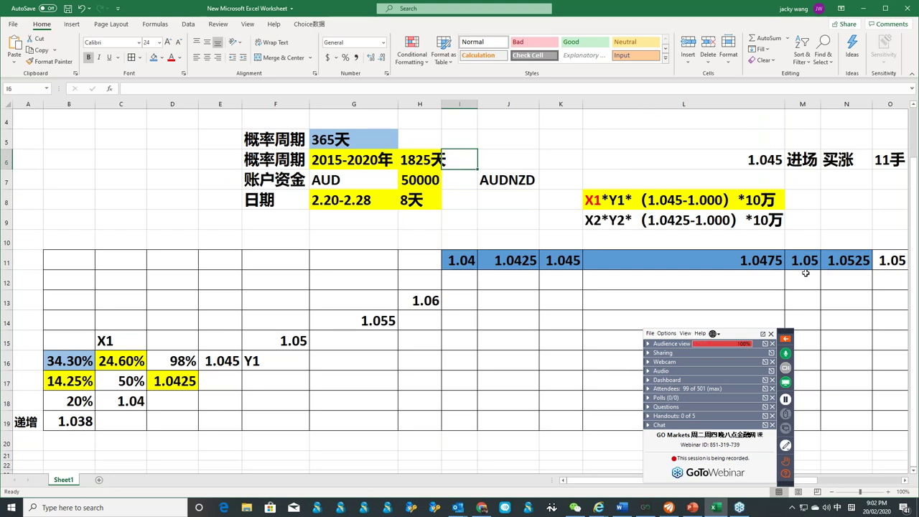
# - Enter the probabilities 75% in L10 above the 1.0475 level and 68% in M10 above the 1.05 level
pyautogui.click(717, 240)
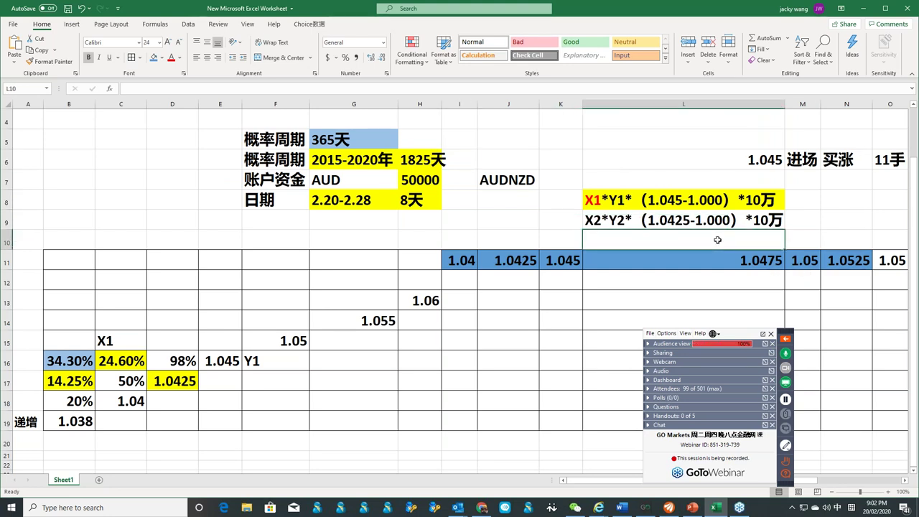
pyautogui.write('75%')
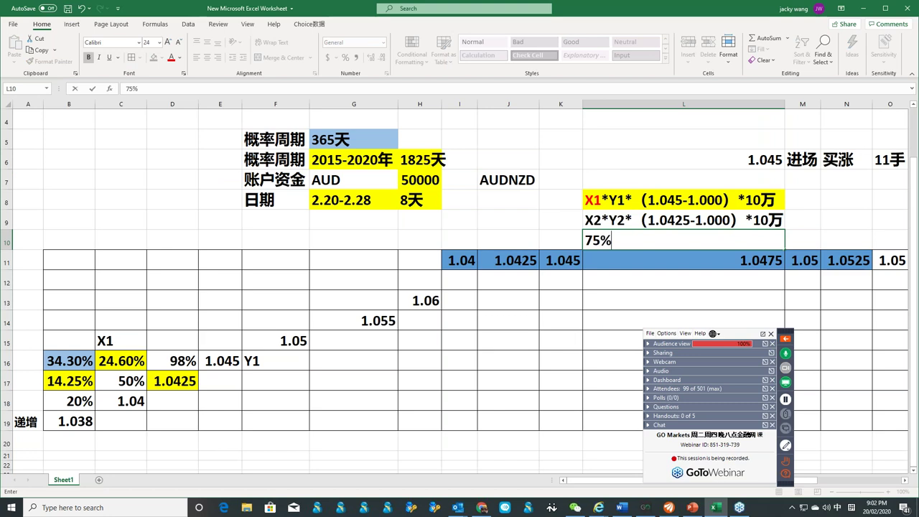
pyautogui.press('Tab')
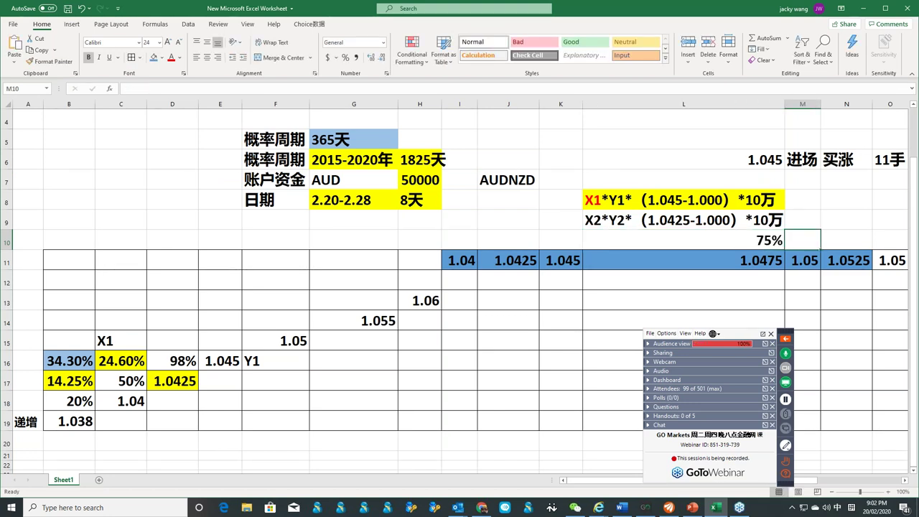
pyautogui.write('68%')
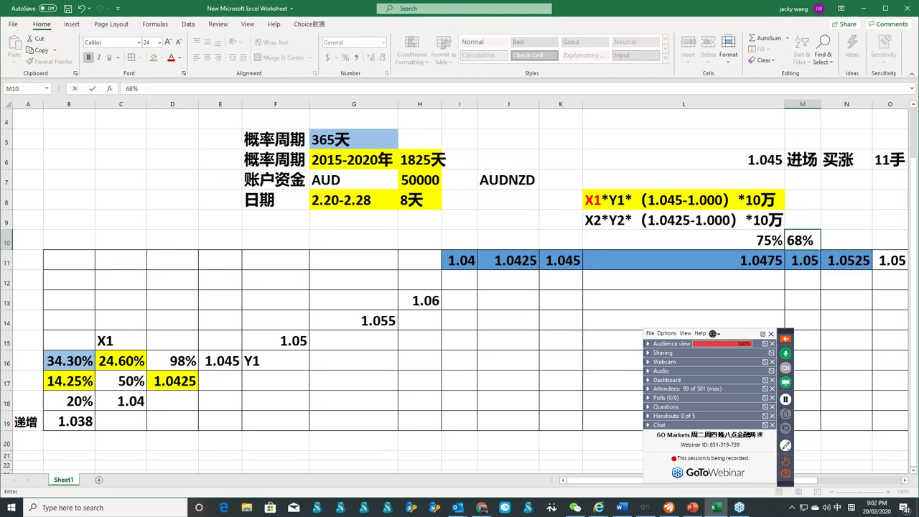
pyautogui.click(739, 241)
pyautogui.click(797, 239)
pyautogui.moveTo(793, 189); pyautogui.dragTo(816, 307)
pyautogui.click(605, 320)
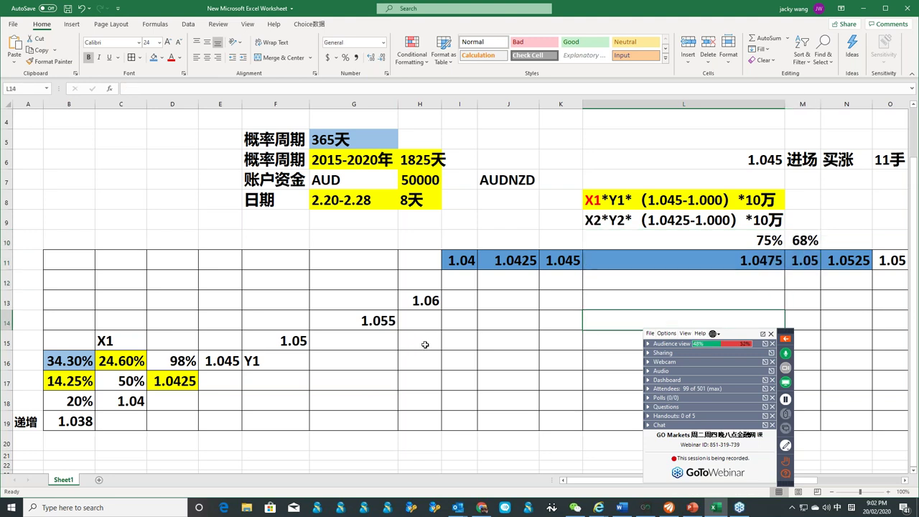
# - Fill the grid block D15:H19 with light green
pyautogui.moveTo(154, 333); pyautogui.dragTo(423, 418)
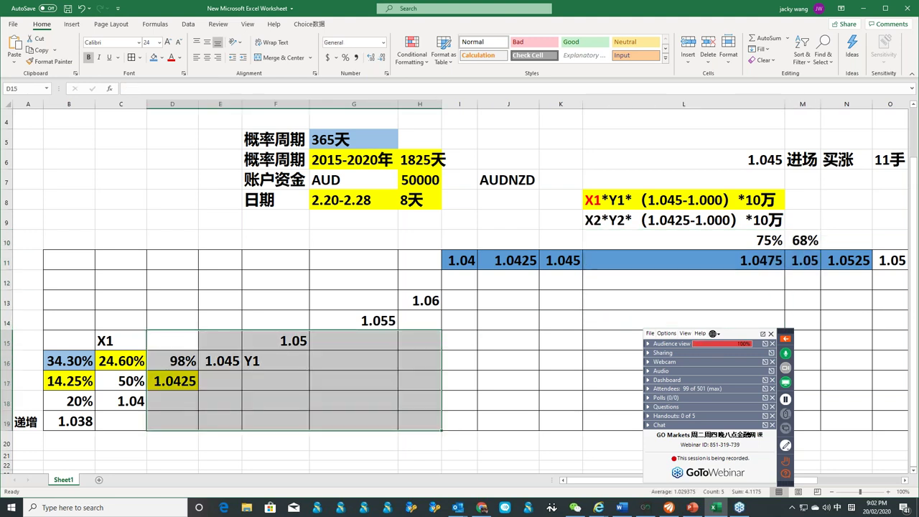
pyautogui.click(161, 58)
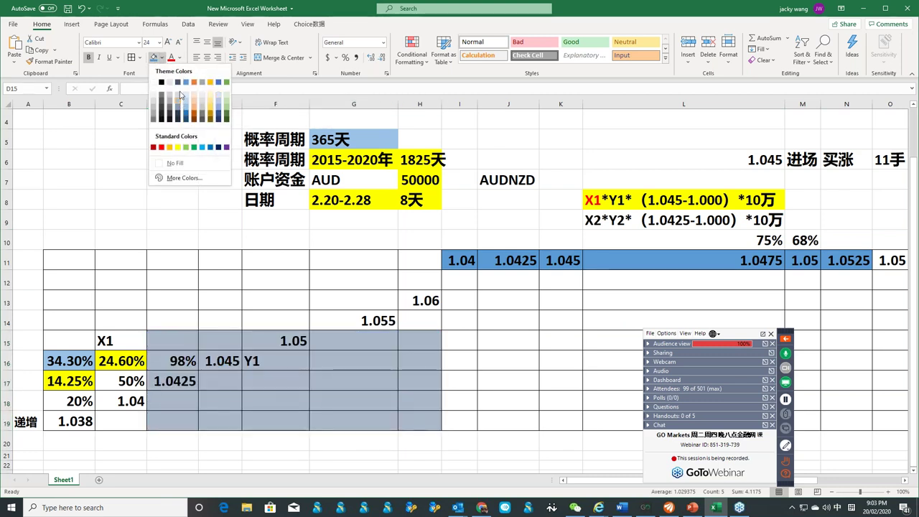
pyautogui.click(186, 147)
# - Enter the lot sizes 3手 in G17 and 4手 in G18 of the green block
pyautogui.click(318, 382)
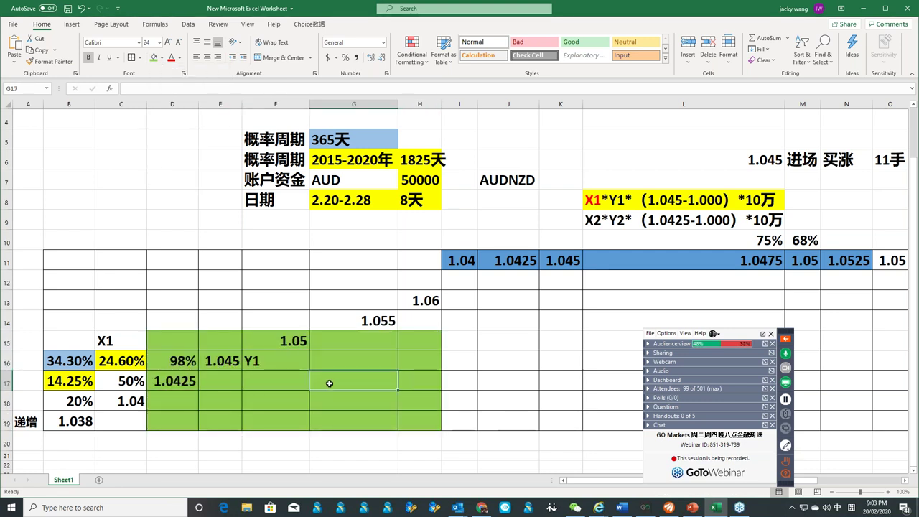
pyautogui.write('3shou')
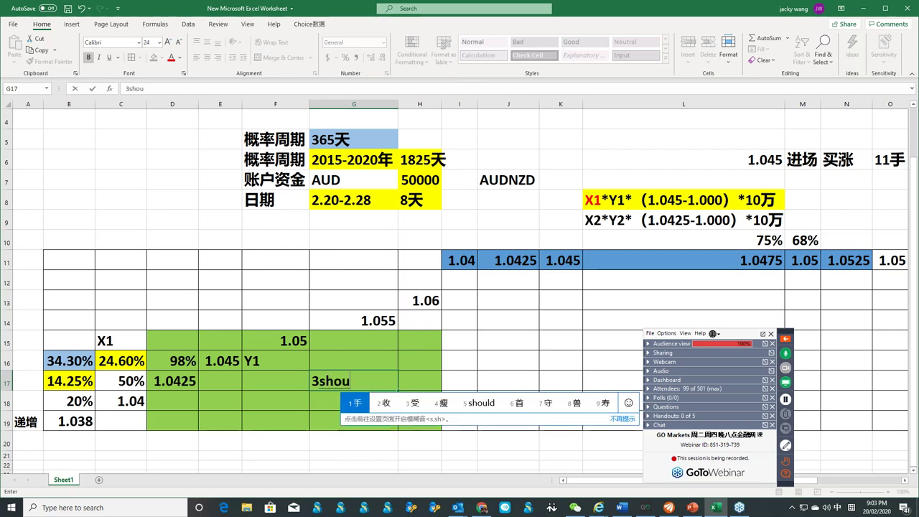
pyautogui.press('space')
pyautogui.press('Return')
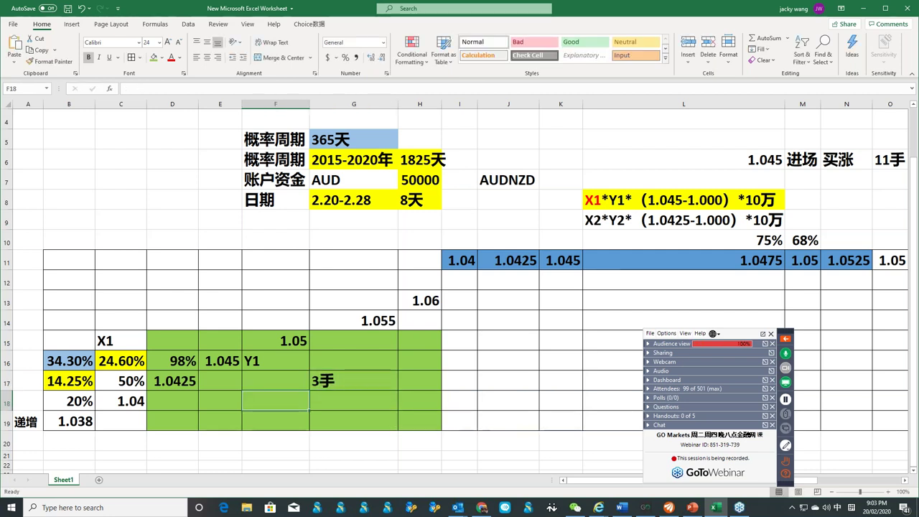
pyautogui.write('4shou')
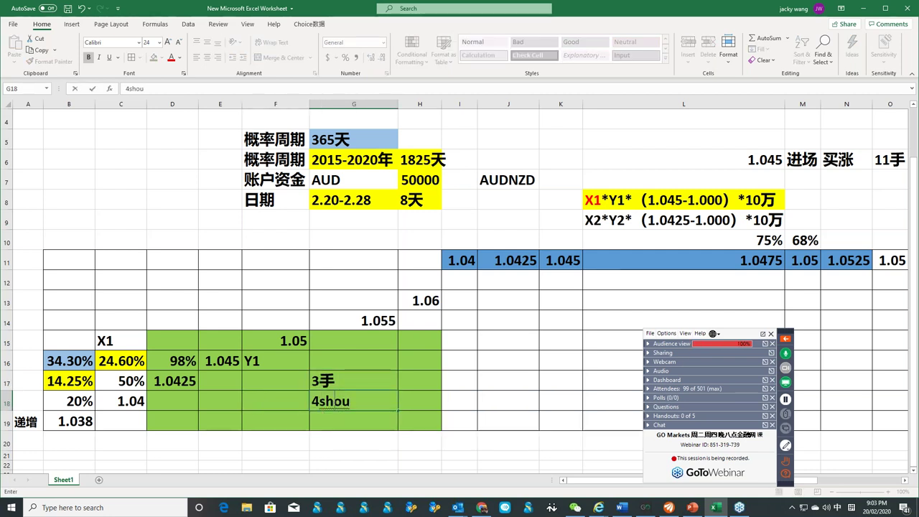
pyautogui.press('space')
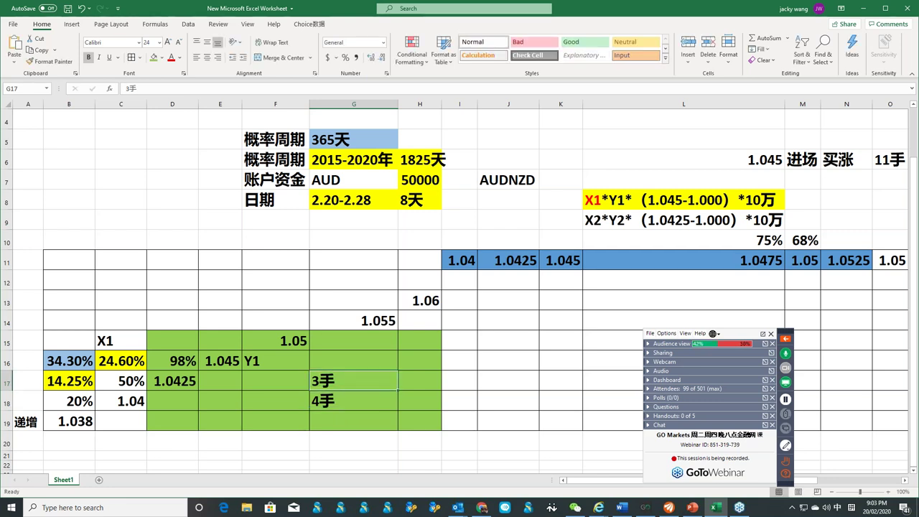
pyautogui.click(378, 361)
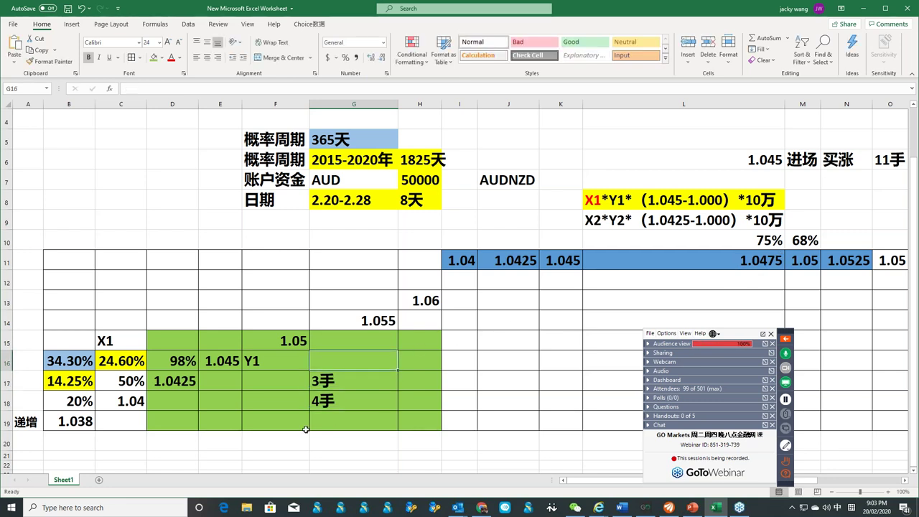
pyautogui.click(353, 381)
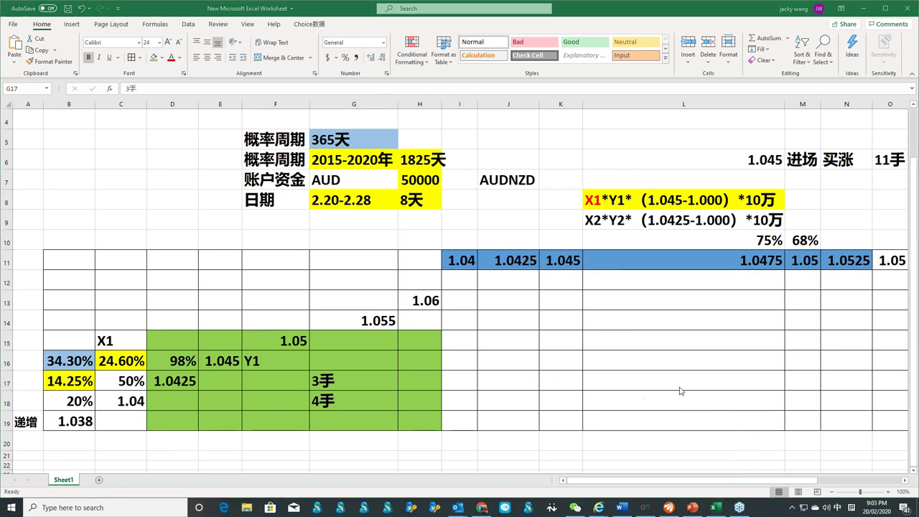
# - Enter the lot size 2.25手 in L17 and fill that cell with the same light green
pyautogui.click(739, 380)
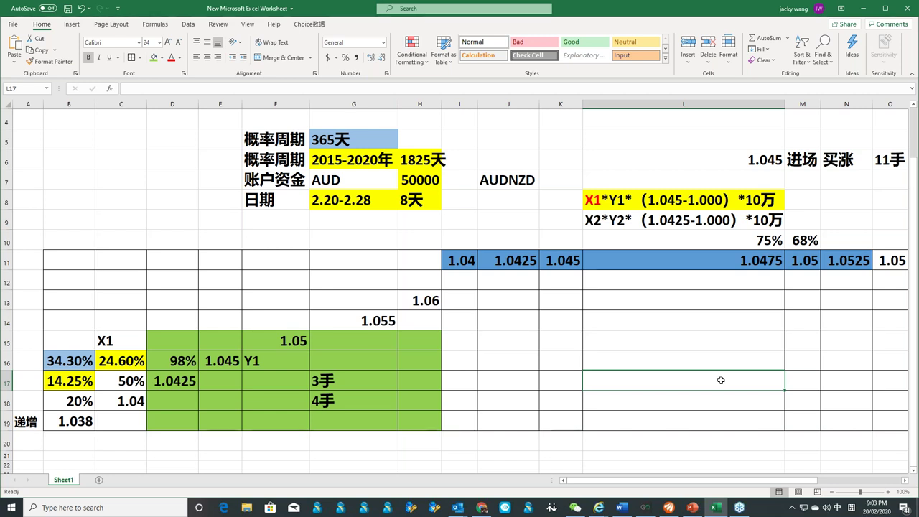
pyautogui.write('2.25')
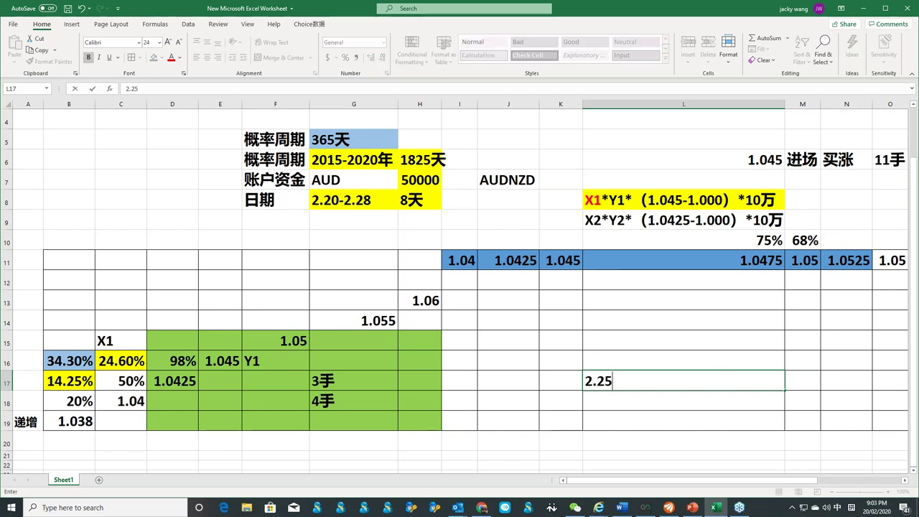
pyautogui.click(618, 415)
pyautogui.click(615, 380)
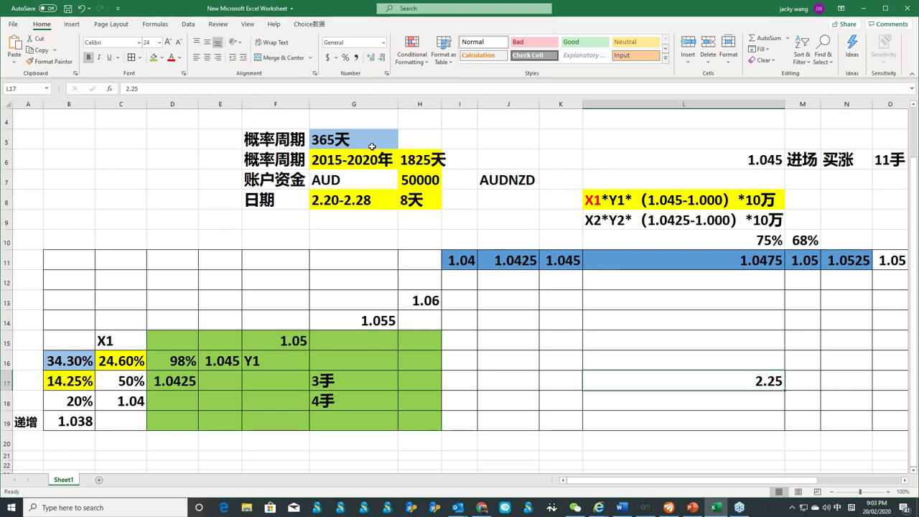
pyautogui.click(161, 58)
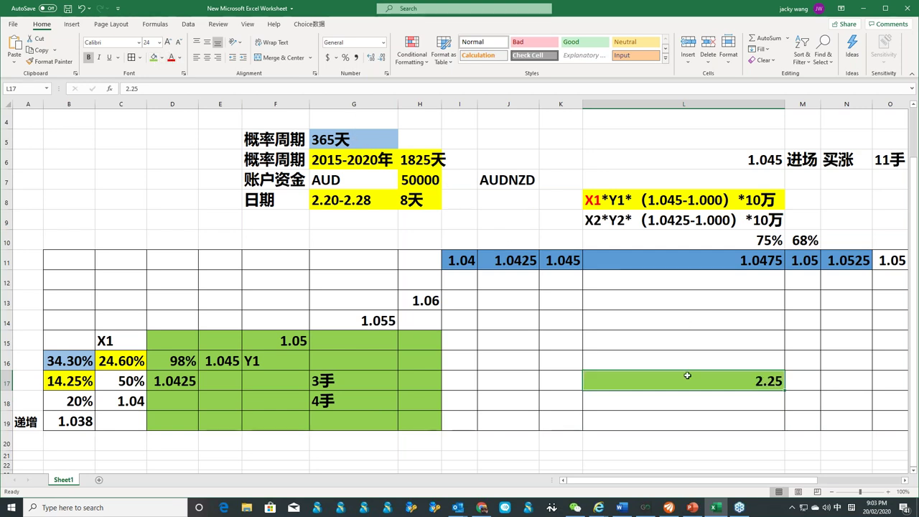
pyautogui.doubleClick(779, 380)
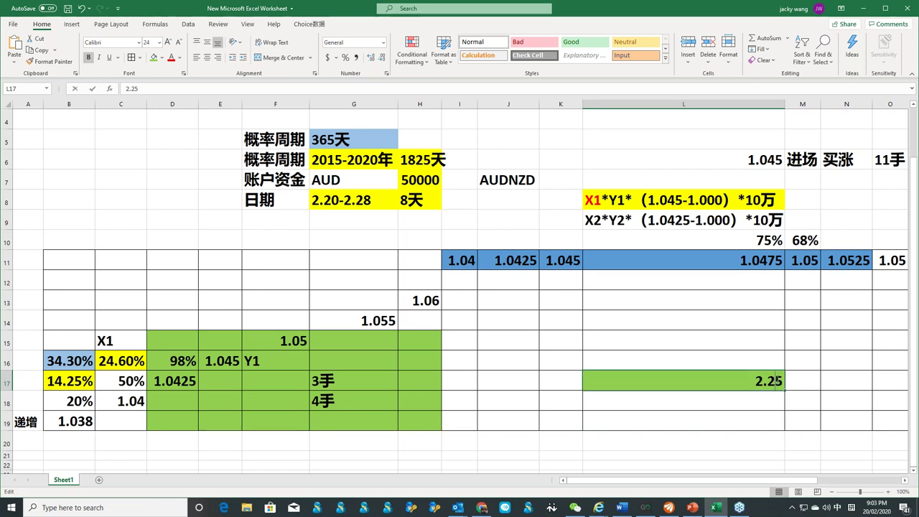
pyautogui.write('shou')
pyautogui.press('space')
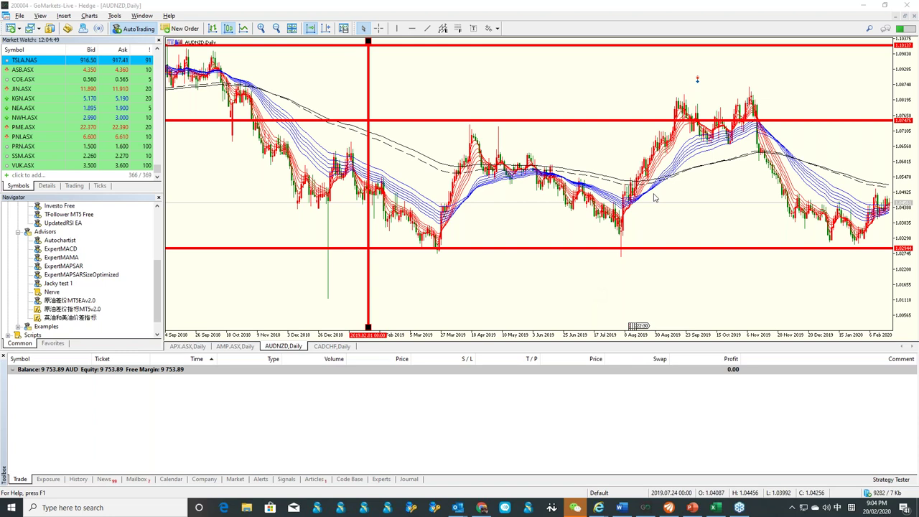
# - Switch back to the Excel worksheet and review the probability grid, its price levels and the lot-size cells
pyautogui.click(716, 508)
pyautogui.click(524, 359)
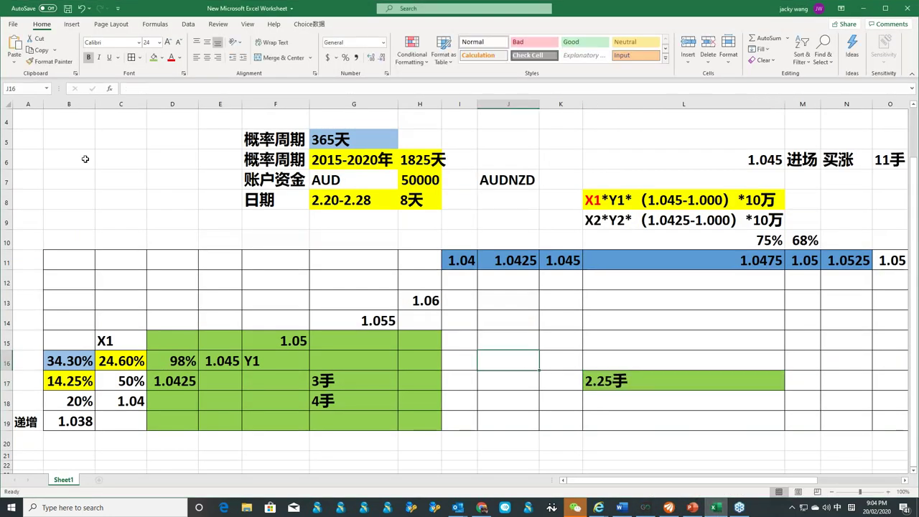
pyautogui.moveTo(56, 139); pyautogui.dragTo(842, 408)
pyautogui.click(360, 247)
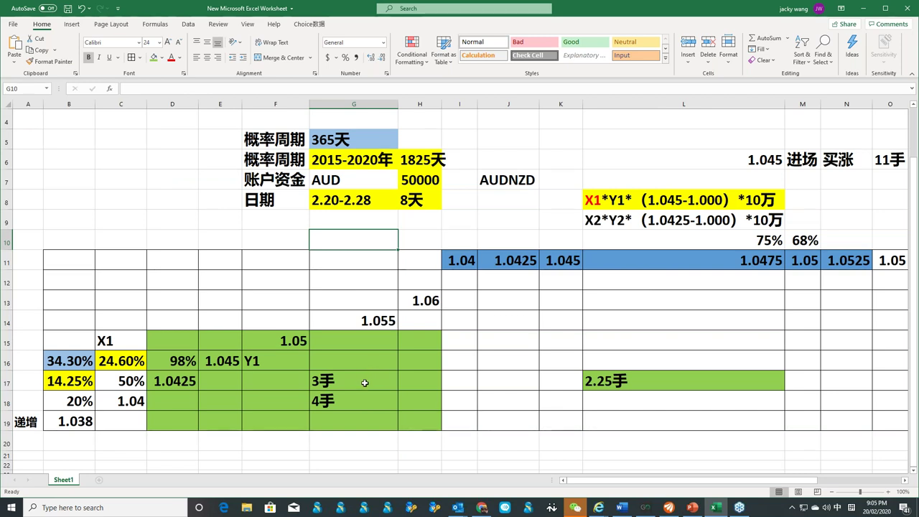
pyautogui.click(236, 381)
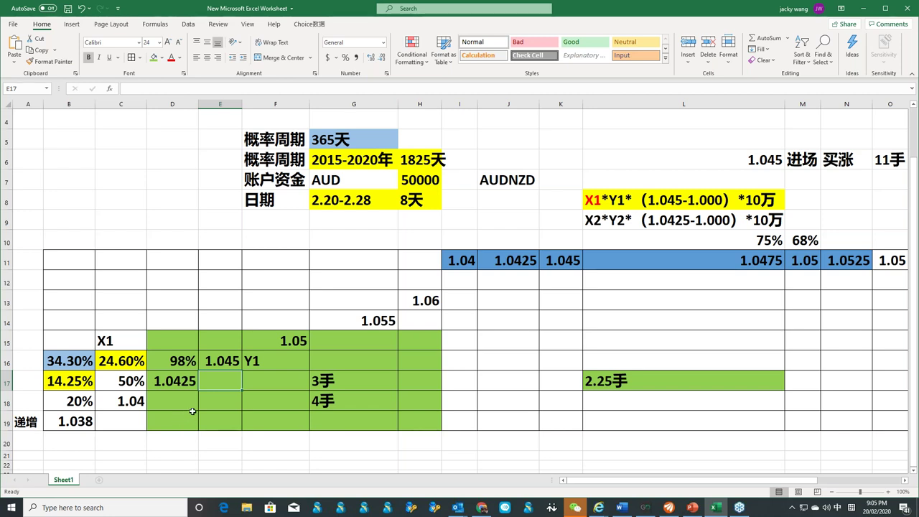
pyautogui.moveTo(192, 411)
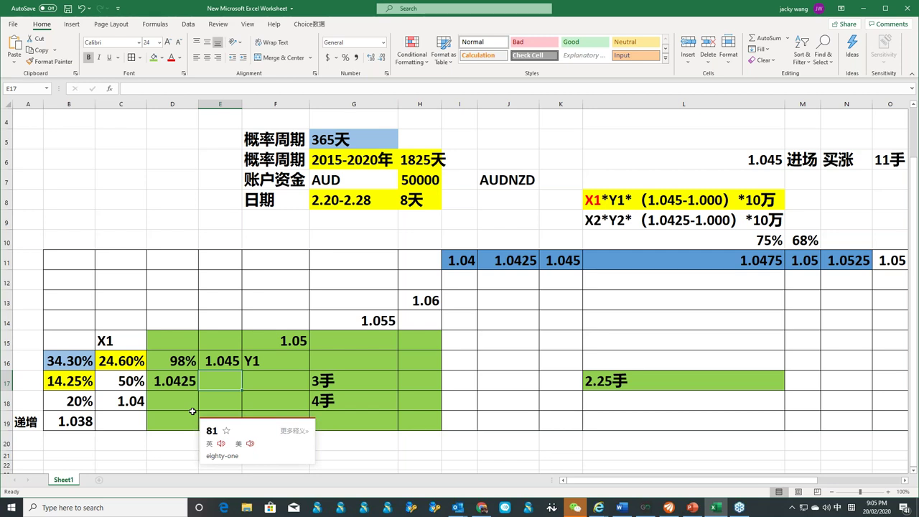
# - View the eastmoney.com page in Chrome, then switch to the 东方财富 stock terminal and examine the daily chart of 东方财富 (300059)
pyautogui.click(482, 508)
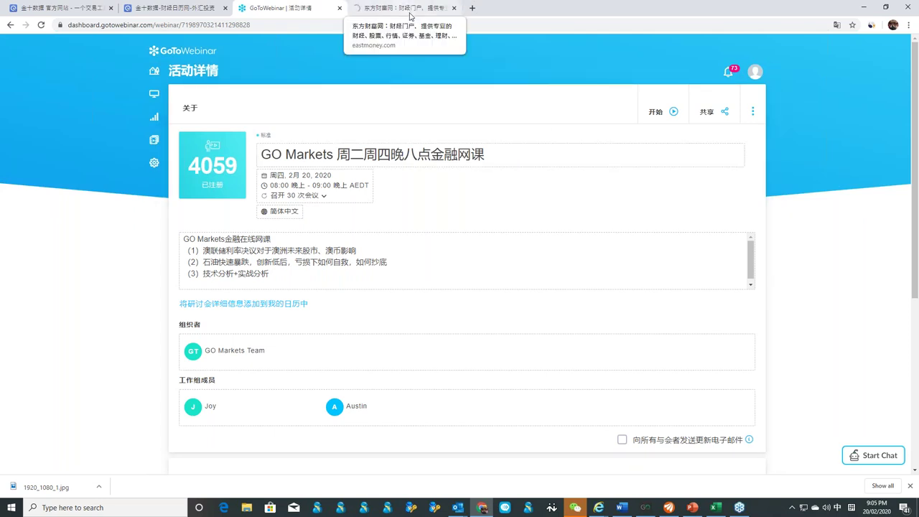
pyautogui.click(404, 10)
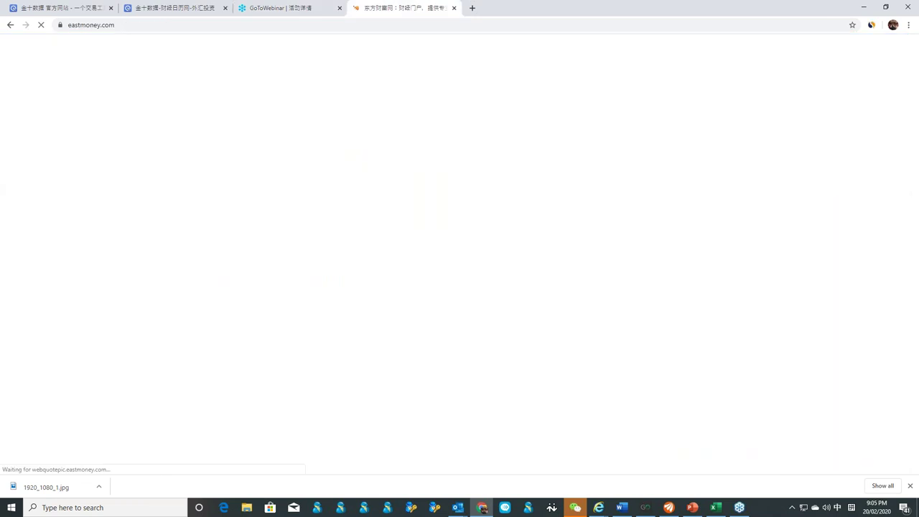
pyautogui.click(668, 507)
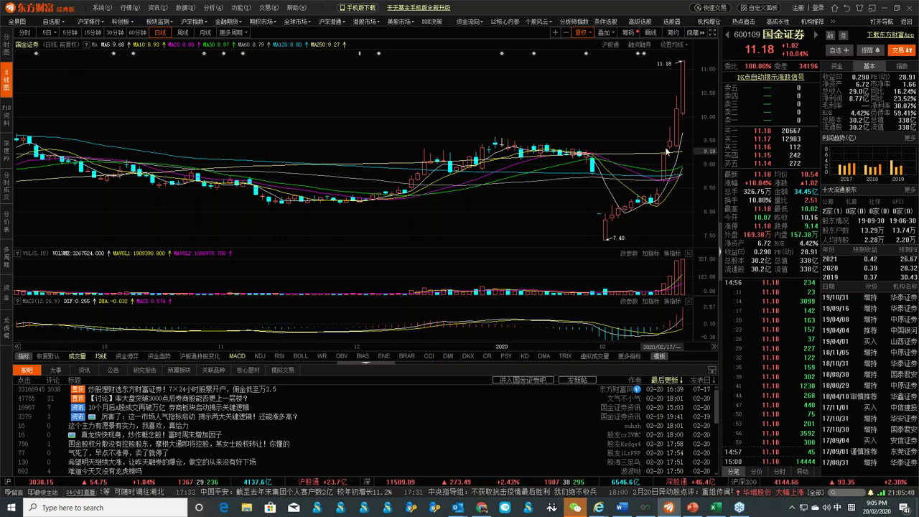
pyautogui.press('space')
pyautogui.click(850, 394)
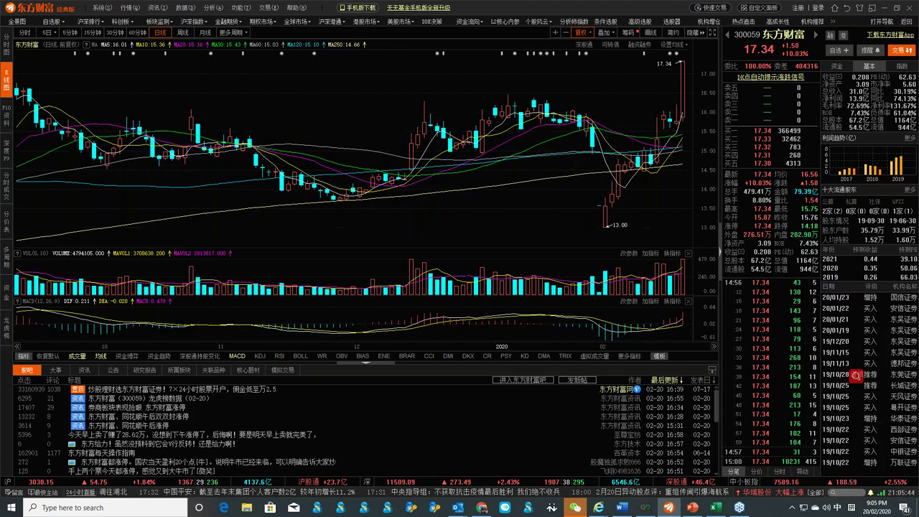